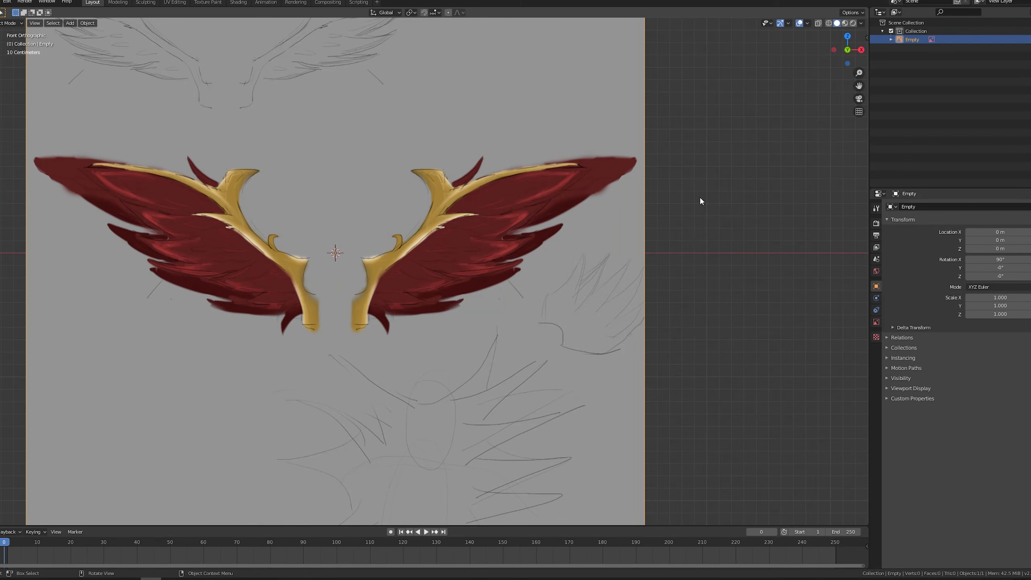
Add a plane over the wing reference image and rotate it 90° about the X axis
key("shift+a")
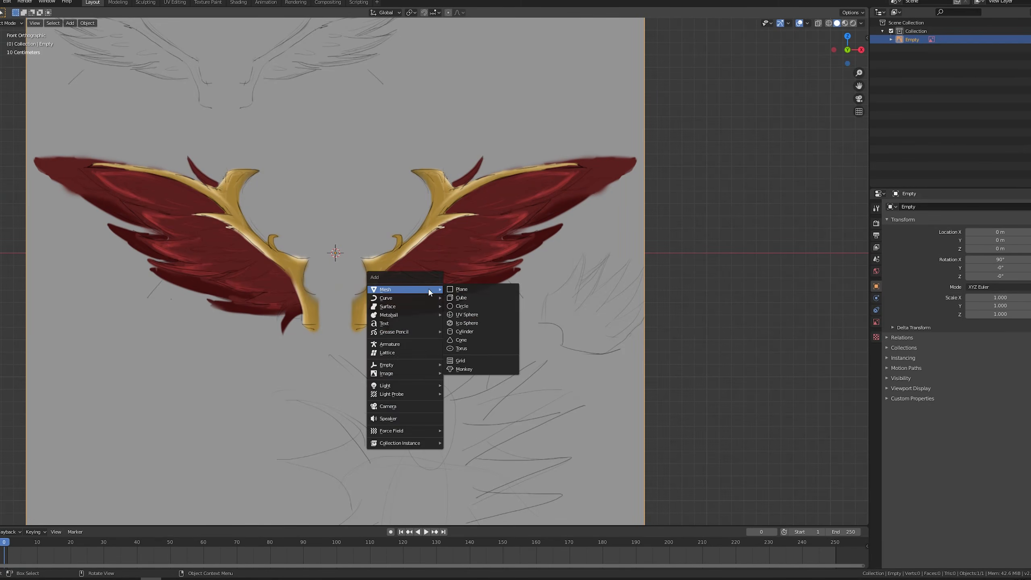
left_click(457, 286)
type("rx90")
key("Return")
left_click(1027, 39)
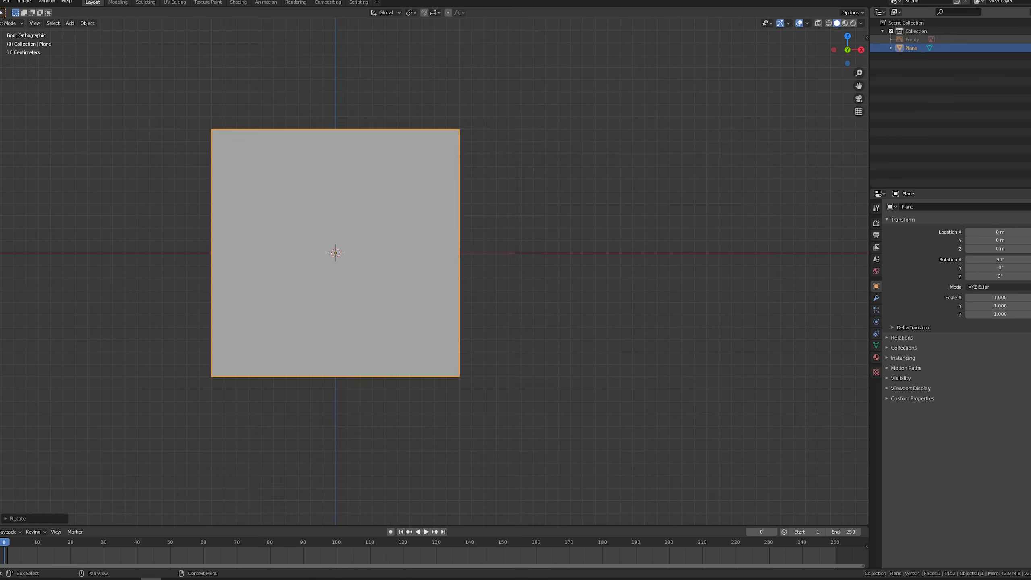
left_click(1027, 39)
Display the 3D viewport's view settings, including focal length, clipping and 3D cursor
left_click(734, 259)
key("n")
left_click(864, 71)
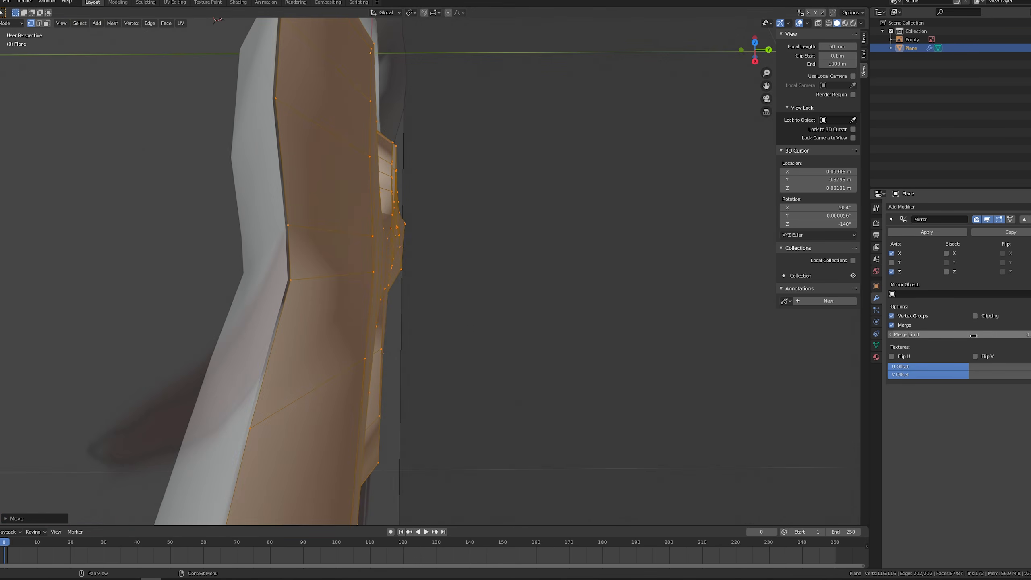
Increase the Mirror modifier's merge limit on the wing frame and check the mirrored mesh from several sides
left_click_drag(973, 335, 994, 336)
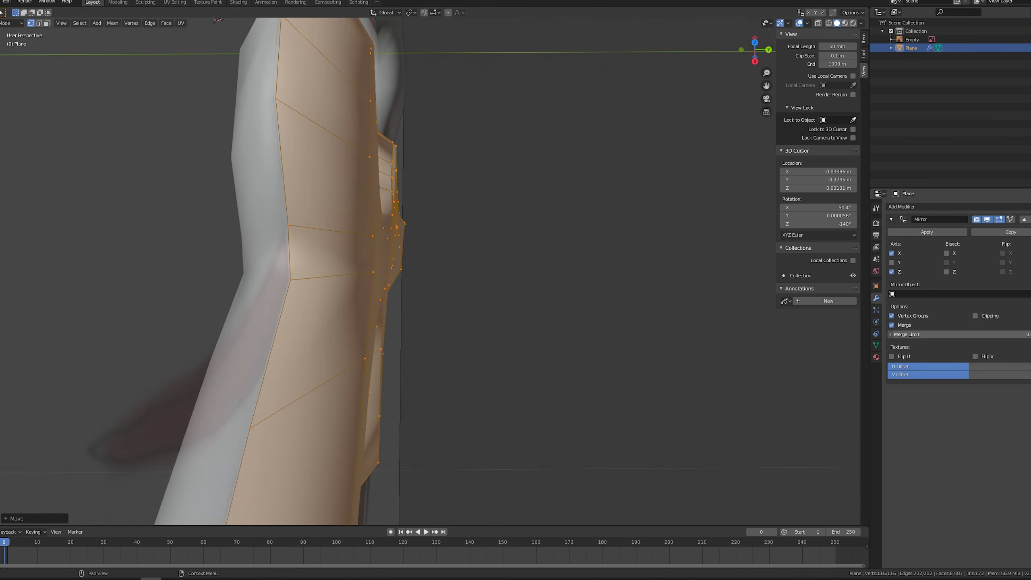
mouse_move(710, 317)
middle_mouse_down()
mouse_move(596, 262)
mouse_move(531, 268)
middle_mouse_up()
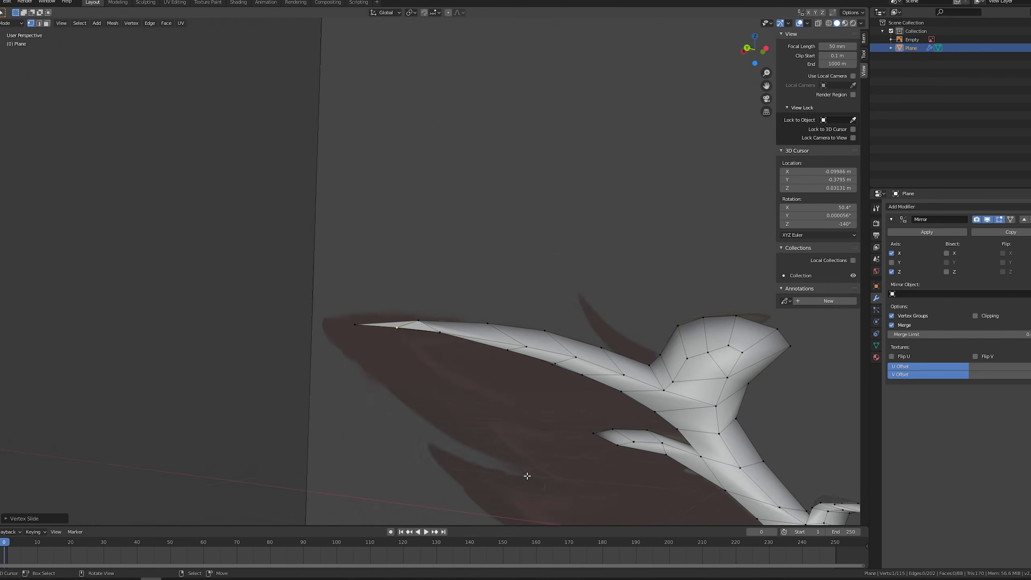
scroll(527, 476, "down", 3)
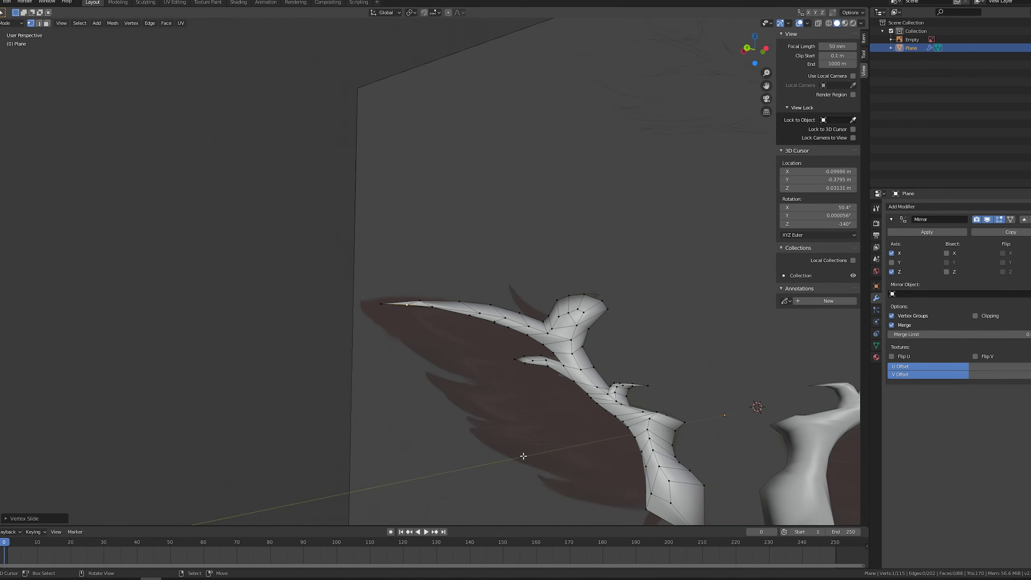
middle_click_drag(523, 457, 310, 418)
scroll(533, 296, "up", 3)
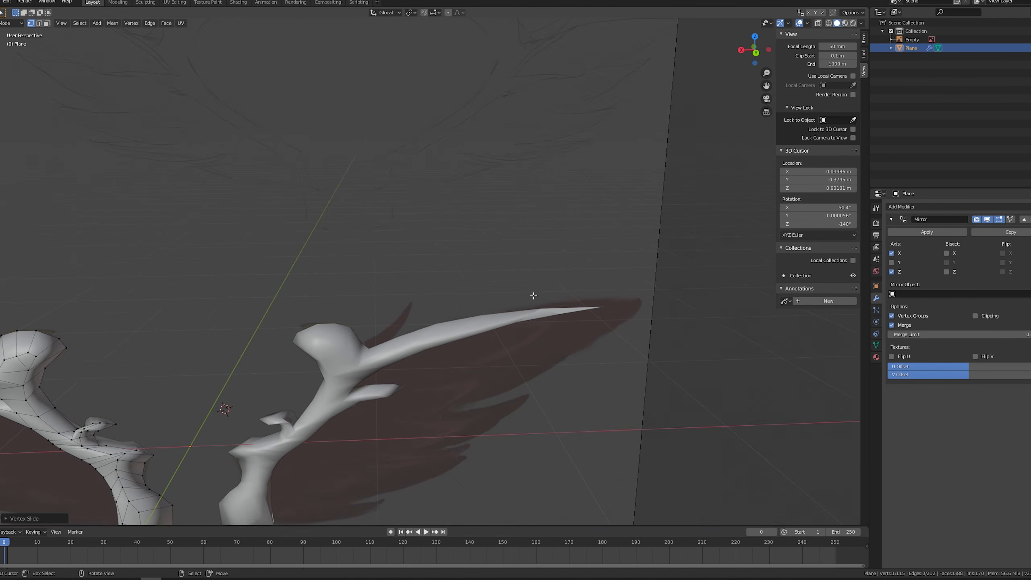
scroll(537, 313, "down", 3)
middle_click_drag(424, 389, 390, 333)
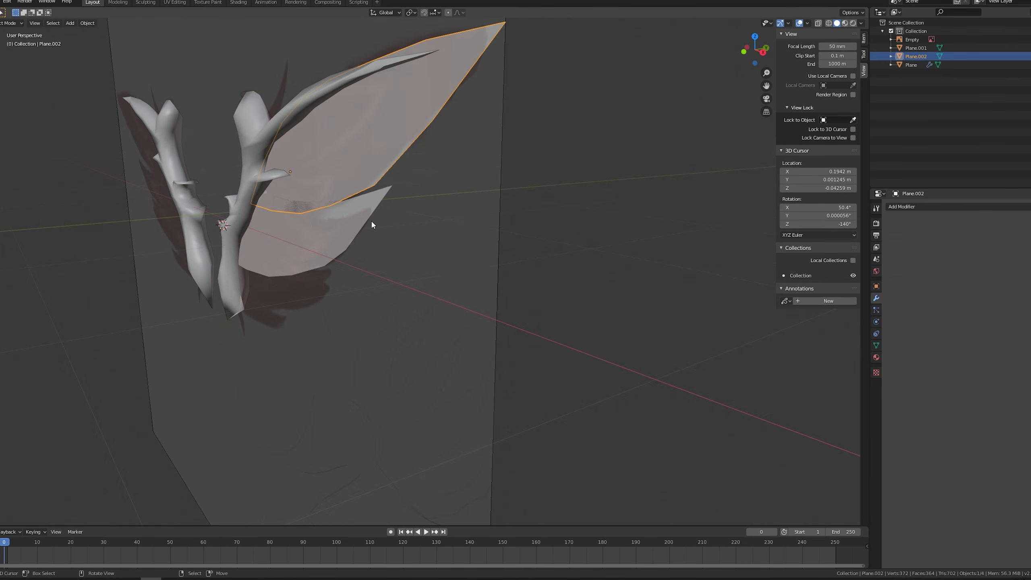
Select the second feather plane (Plane.001) and open its mesh for editing
left_click(344, 219)
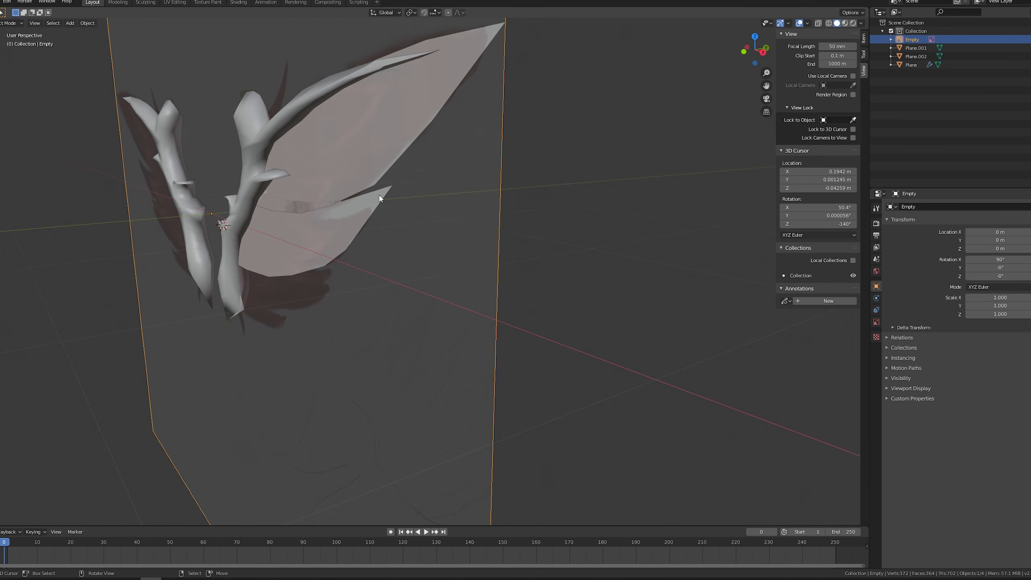
key("shift+z")
right_click(388, 191)
key("Tab")
key("shift+z")
middle_click_drag(454, 194, 511, 184)
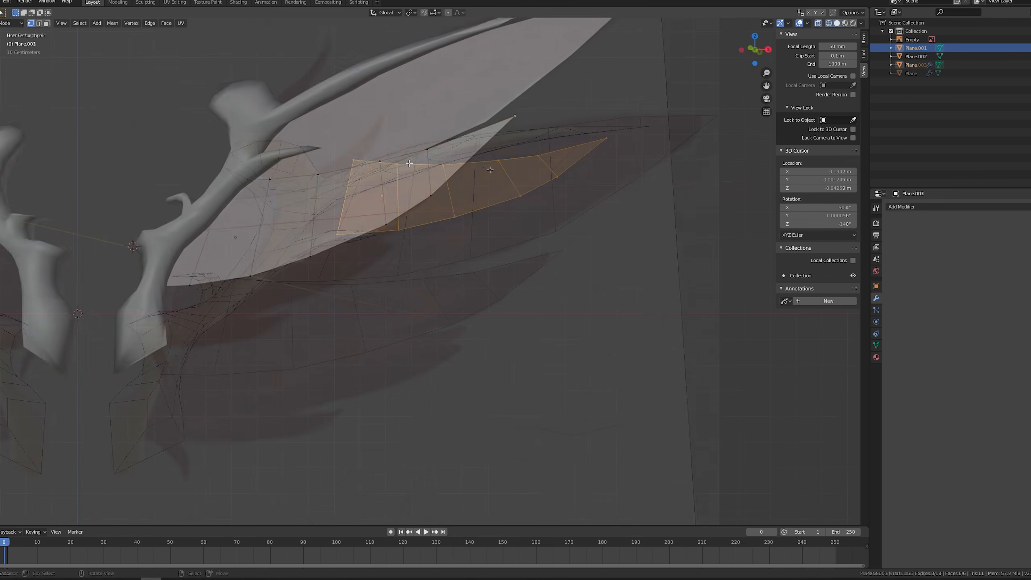
Move the tip faces of the feather Plane.005 outward along the reference and delete its surplus geometry
key("g")
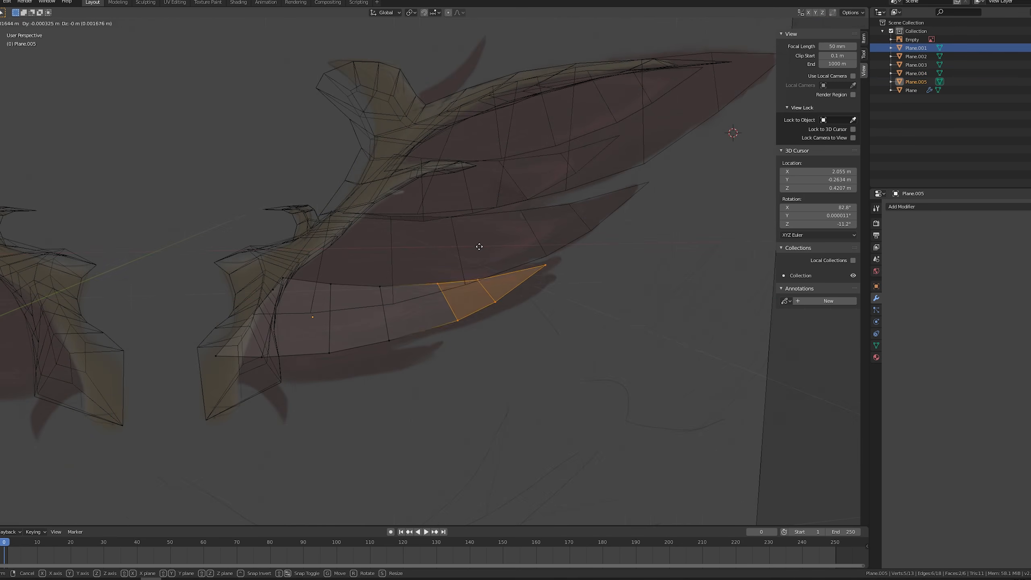
left_click(587, 294)
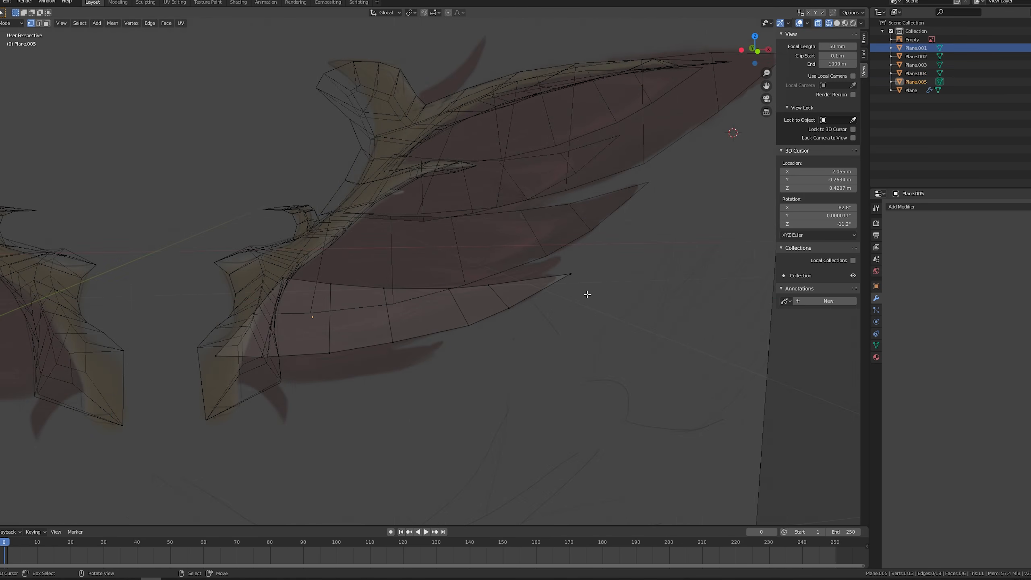
key("x")
left_click(317, 362)
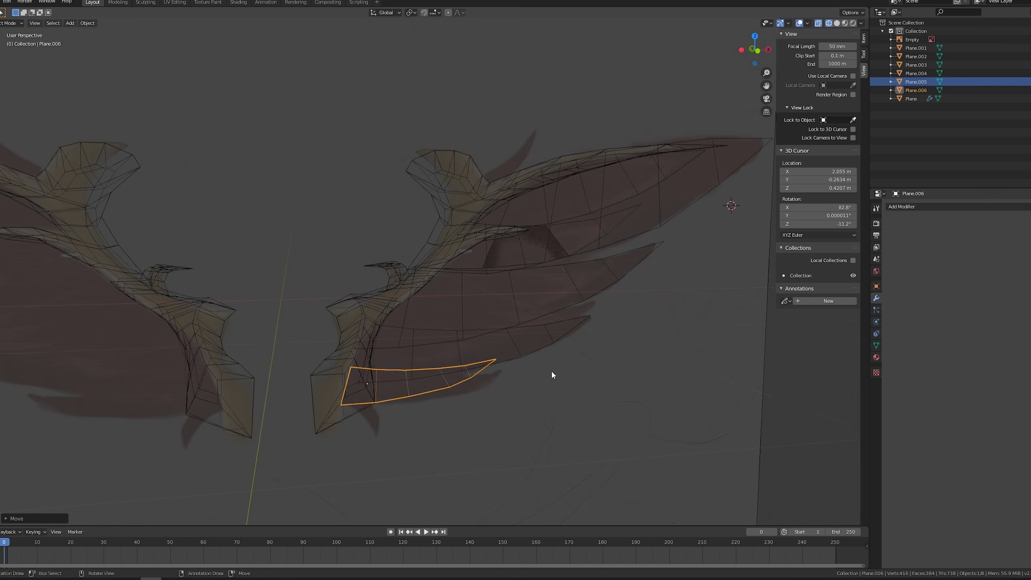
Rotate the small feather copy Plane.007 to point downward and scale it down to fit the wing's lowest tip
key("r")
left_click(553, 402)
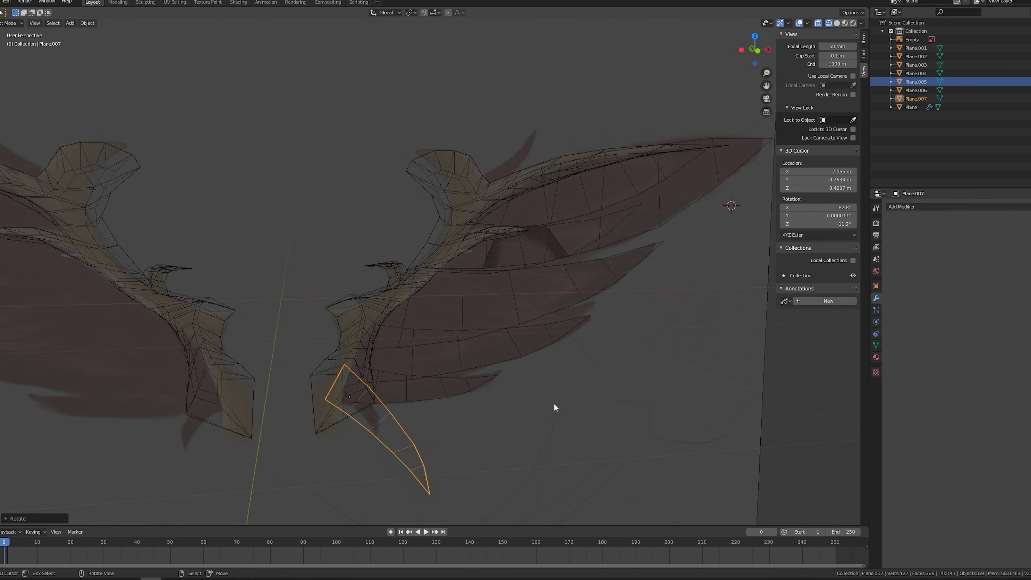
key("s")
left_click(412, 458)
Merge the vertices of the small bottom feather by distance
key("a")
key("a")
right_click(356, 413)
key("Tab")
key("alt+m")
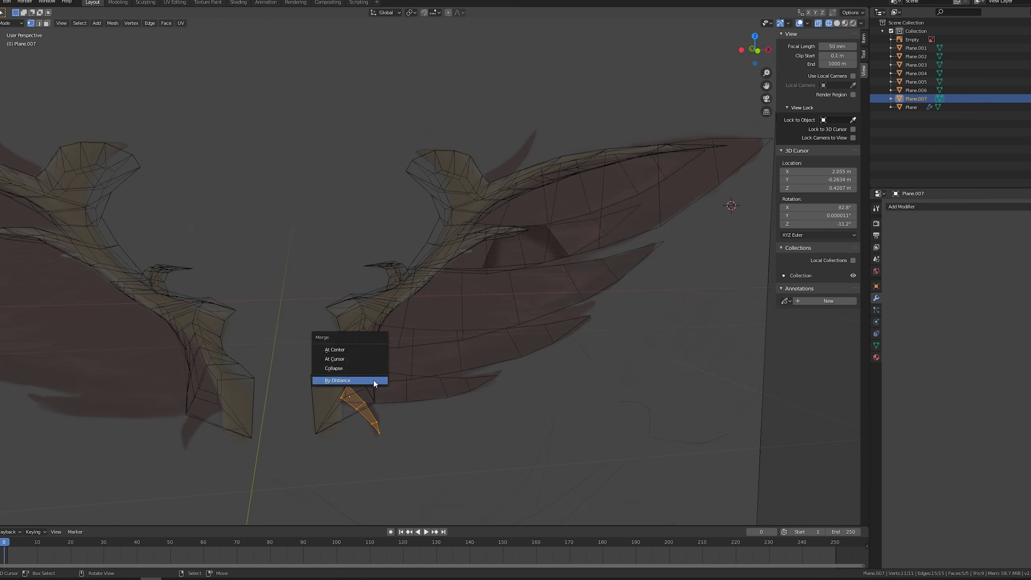
left_click(374, 383)
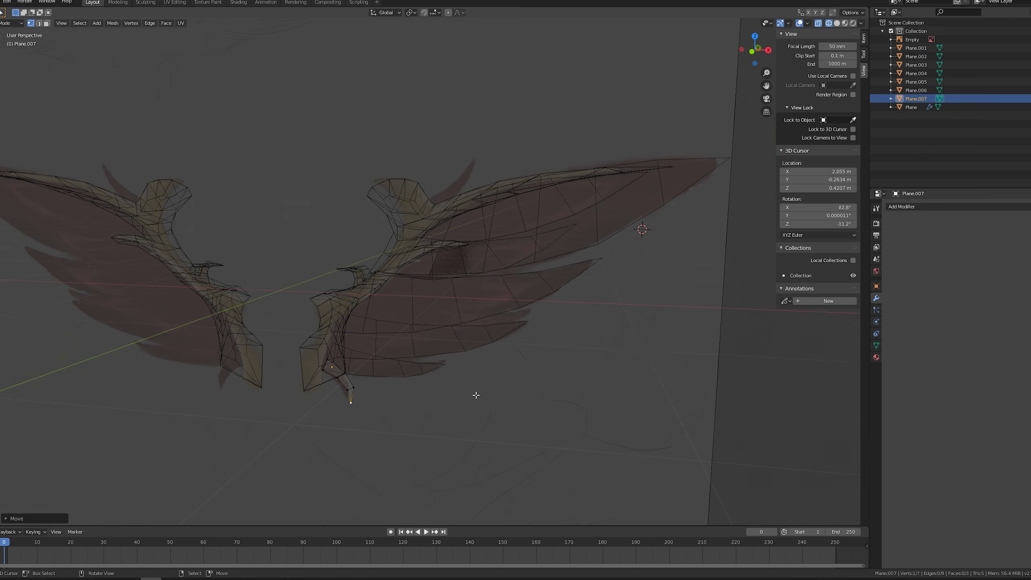
left_click(543, 313)
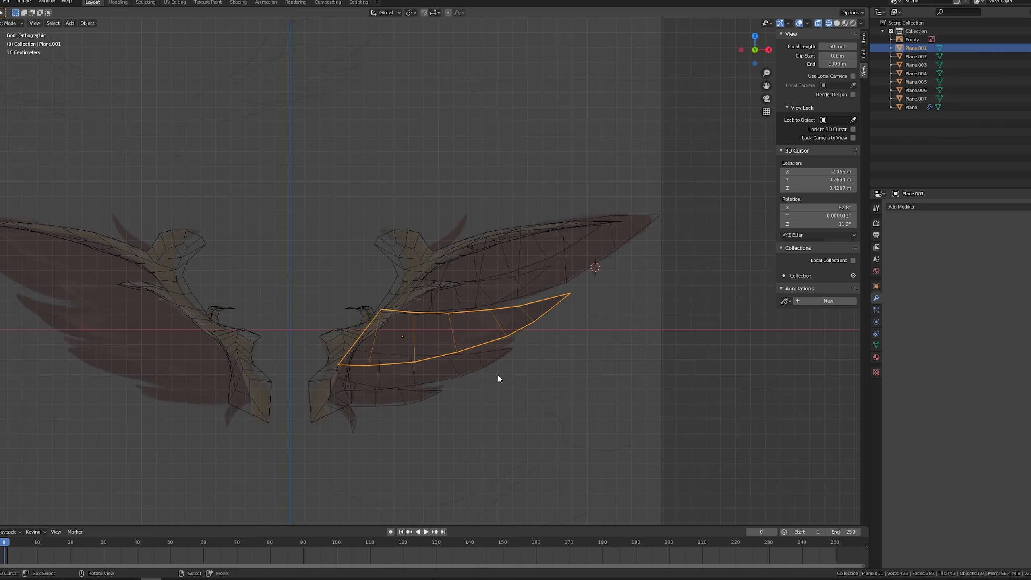
key("ctrl+shift+s")
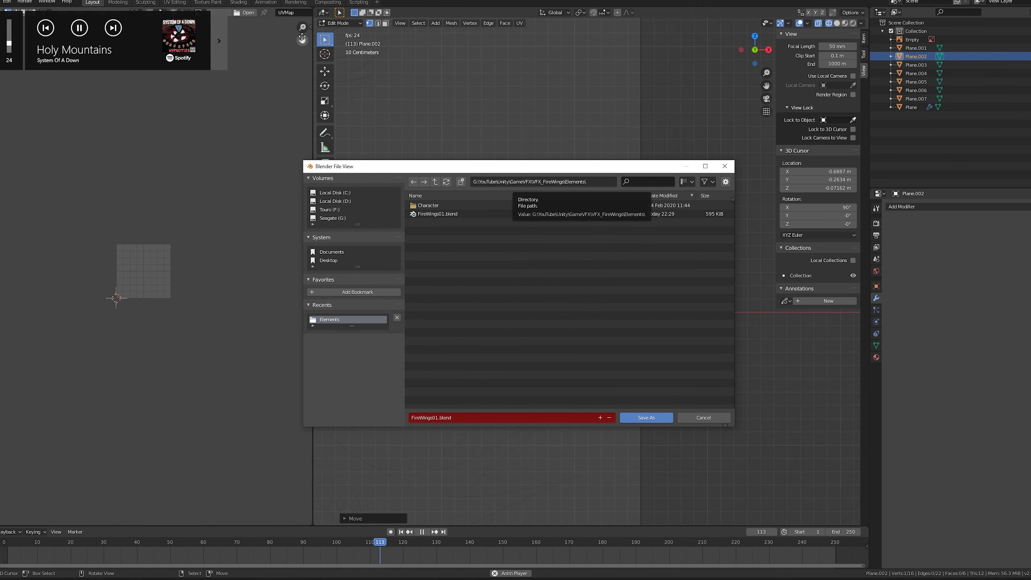
left_click(725, 166)
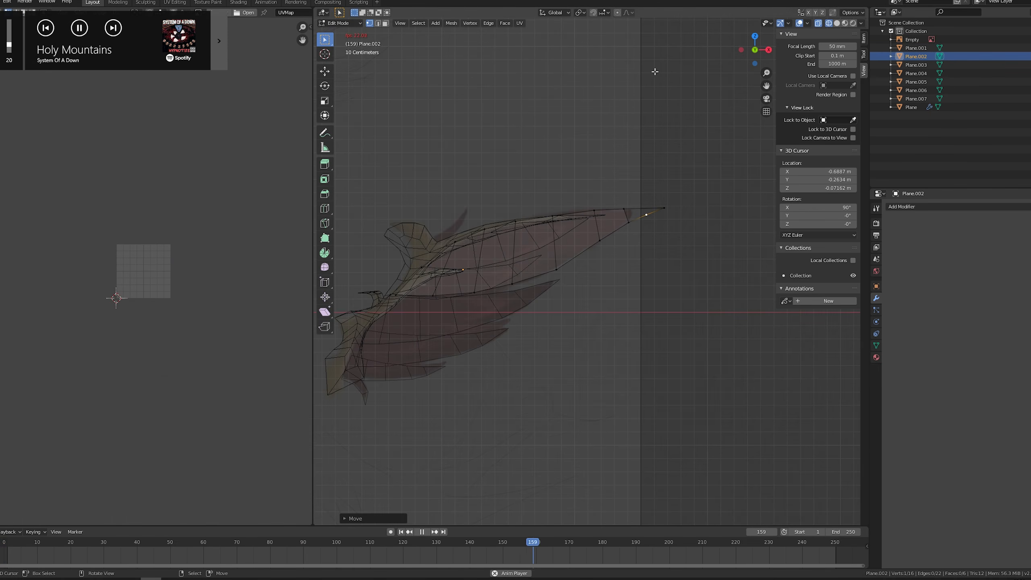
Move the vertex on the top feather's lower edge near the tip slightly downward
right_click(599, 243)
key("g")
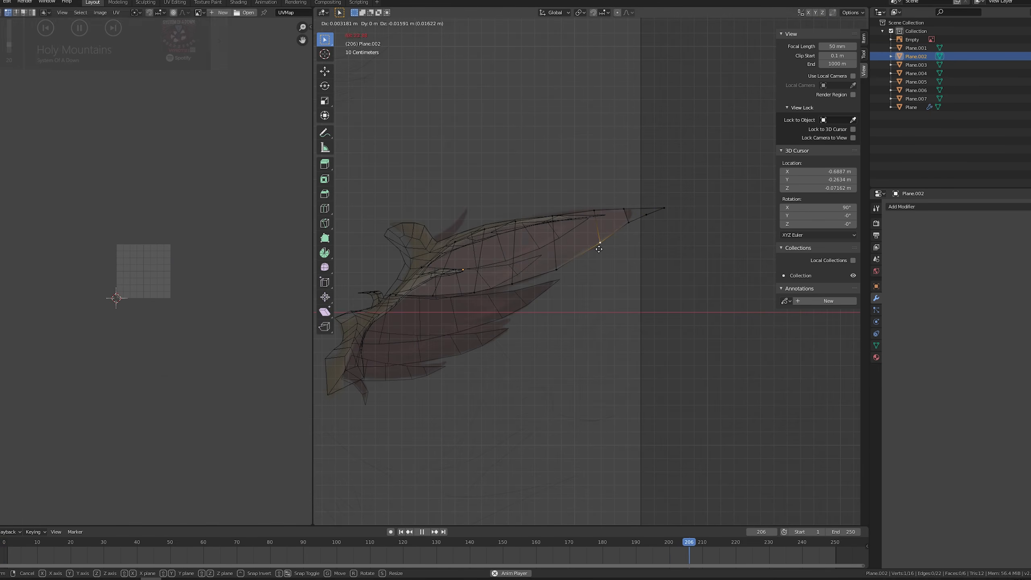
left_click(598, 245)
Select the whole top feather mesh and unwrap it with Lightmap Pack using the default options
middle_click_drag(624, 240, 628, 232, "shift")
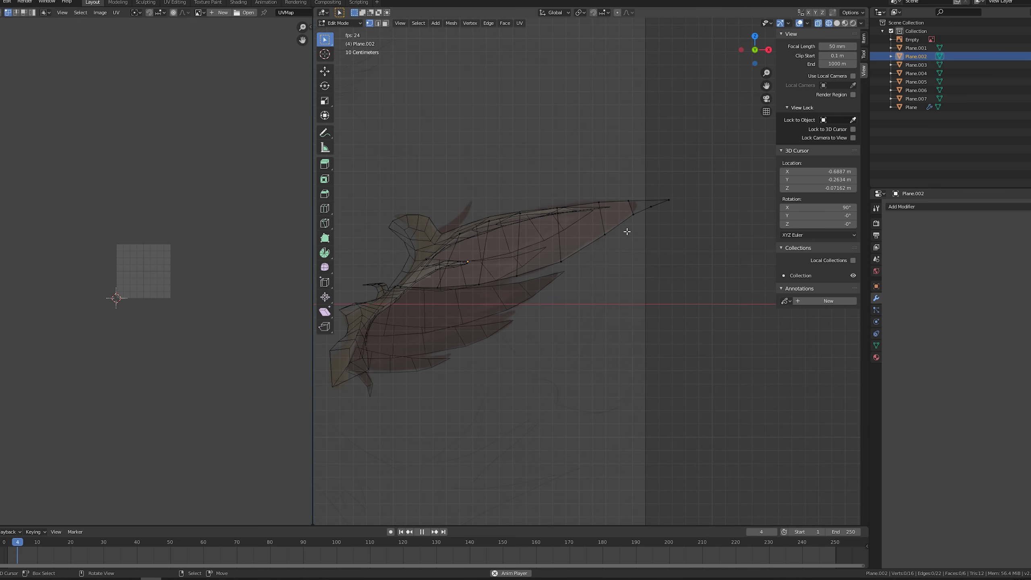
key("ctrl+l")
key("u")
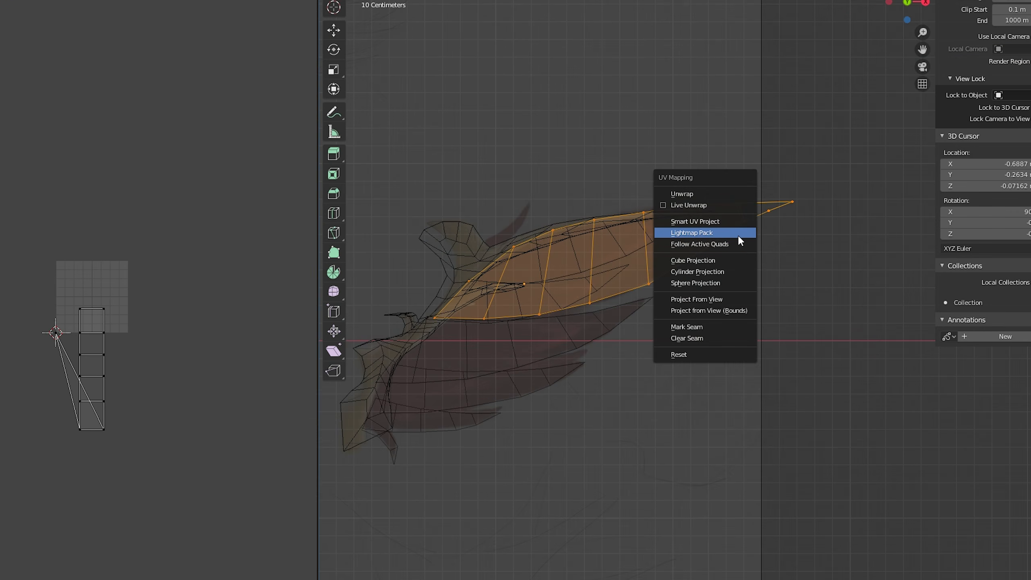
left_click(737, 234)
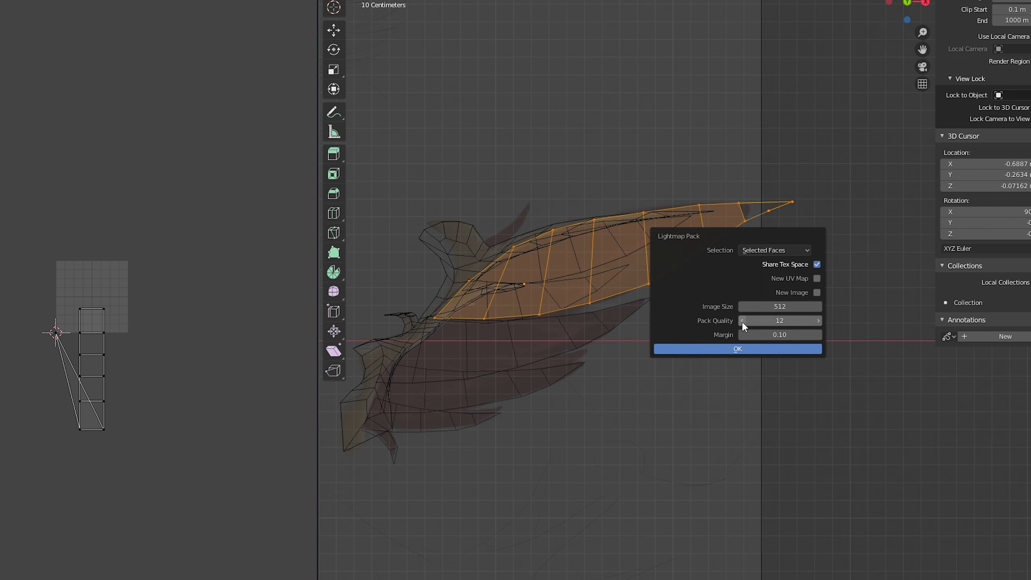
left_click(736, 349)
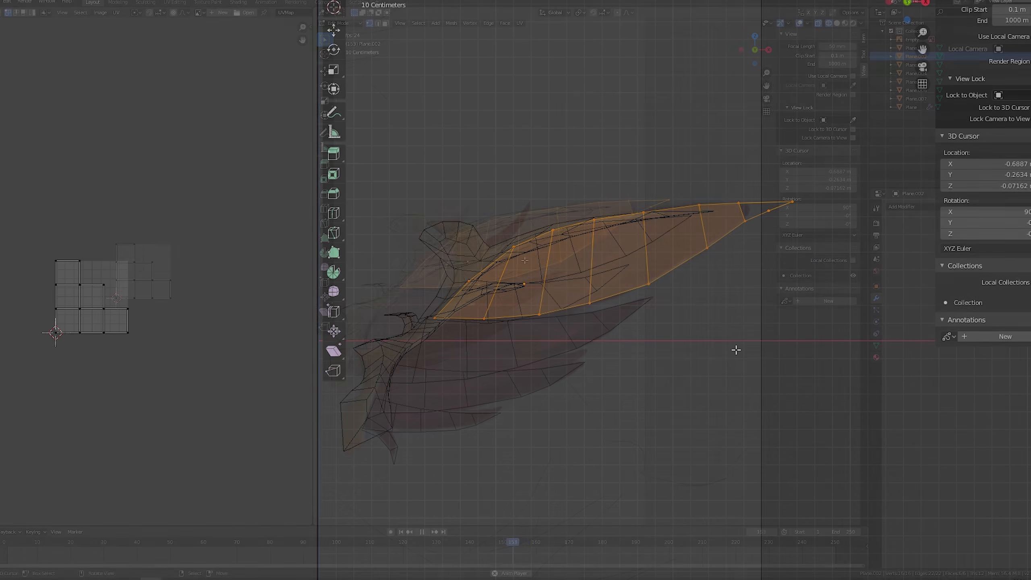
Unwrap the whole top feather with Follow Active Quads, using its innermost face as the active quad
key("ctrl+Tab")
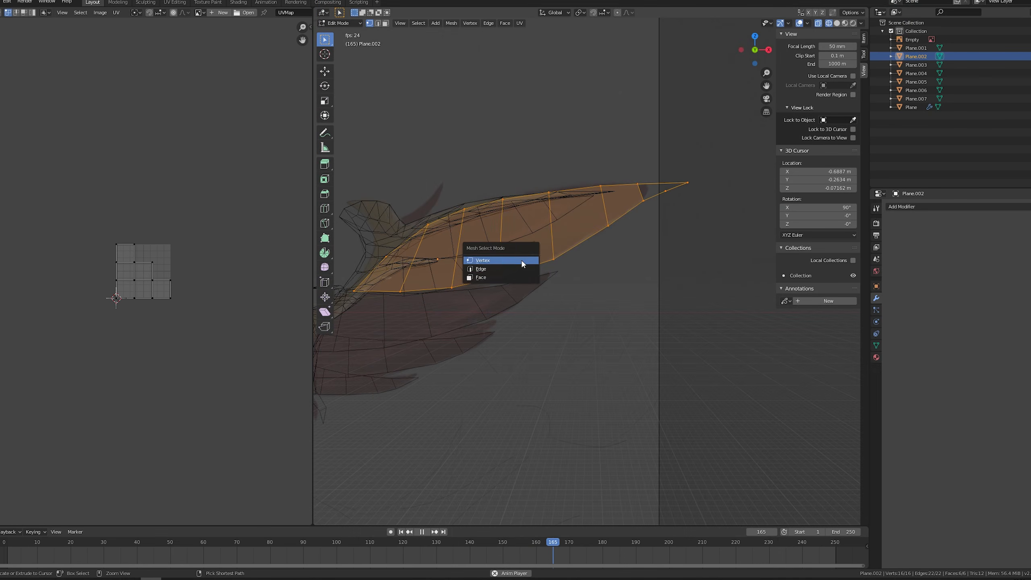
left_click(491, 278)
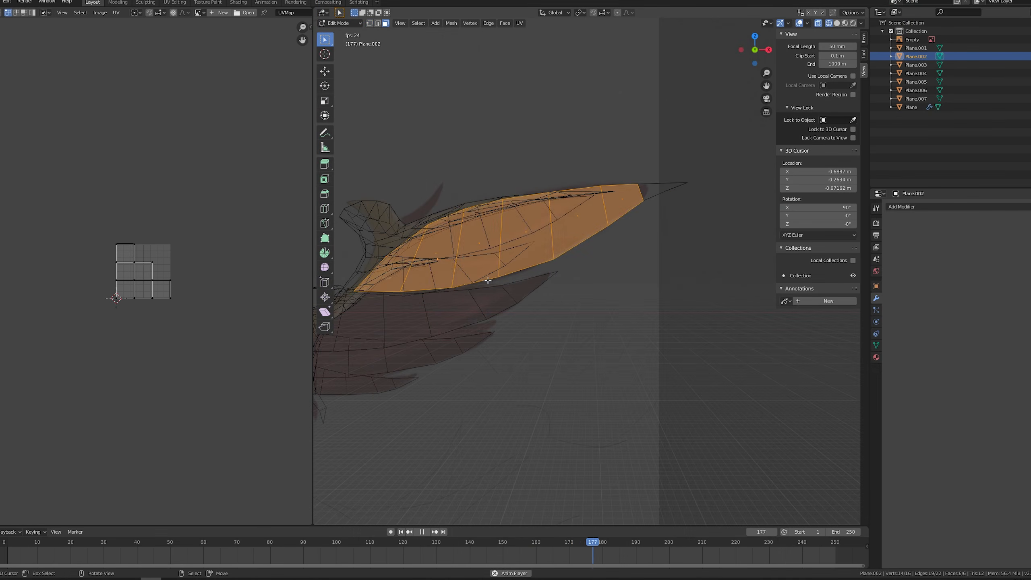
left_click(377, 261)
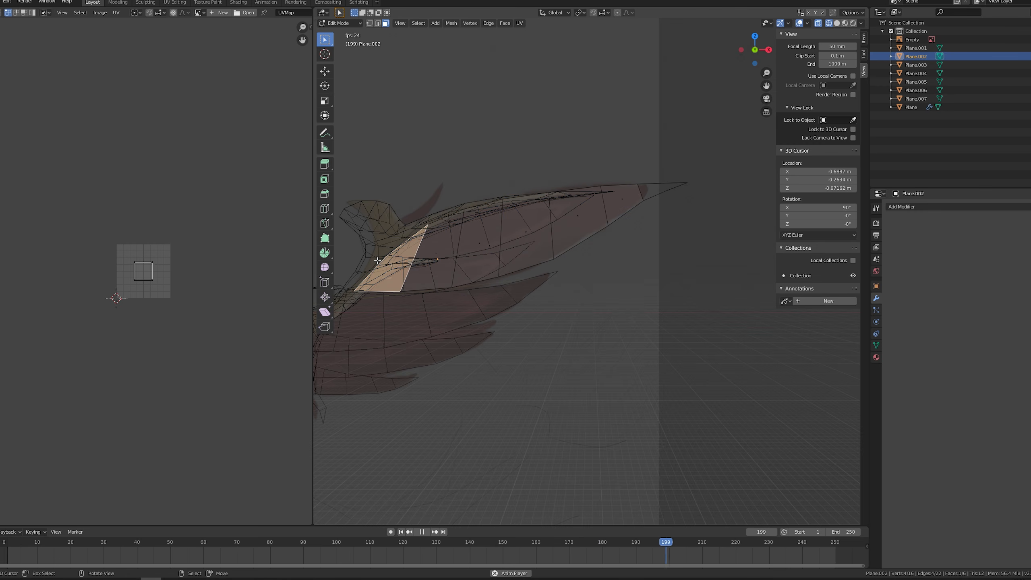
key("KP_5")
key("l")
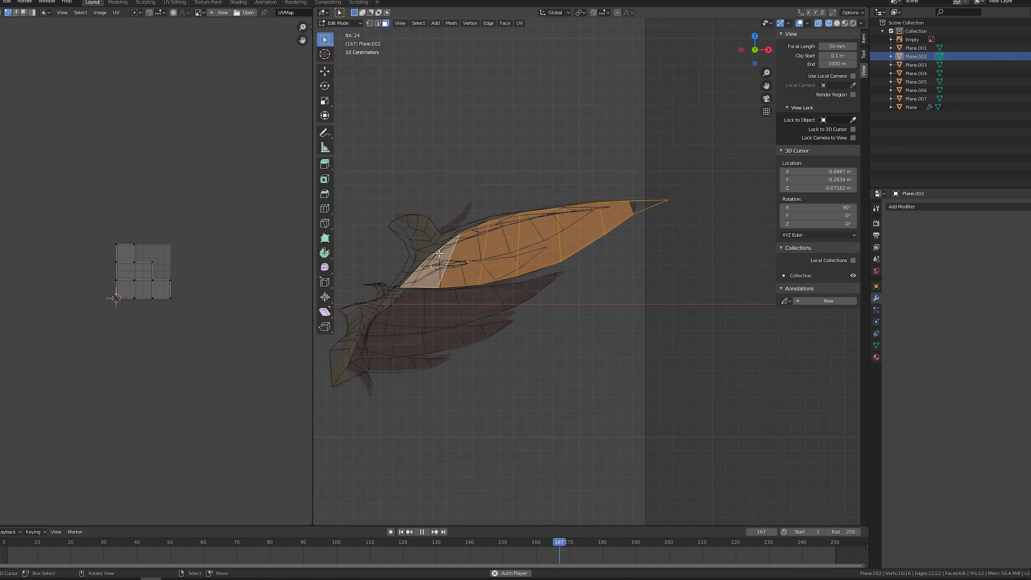
key("u")
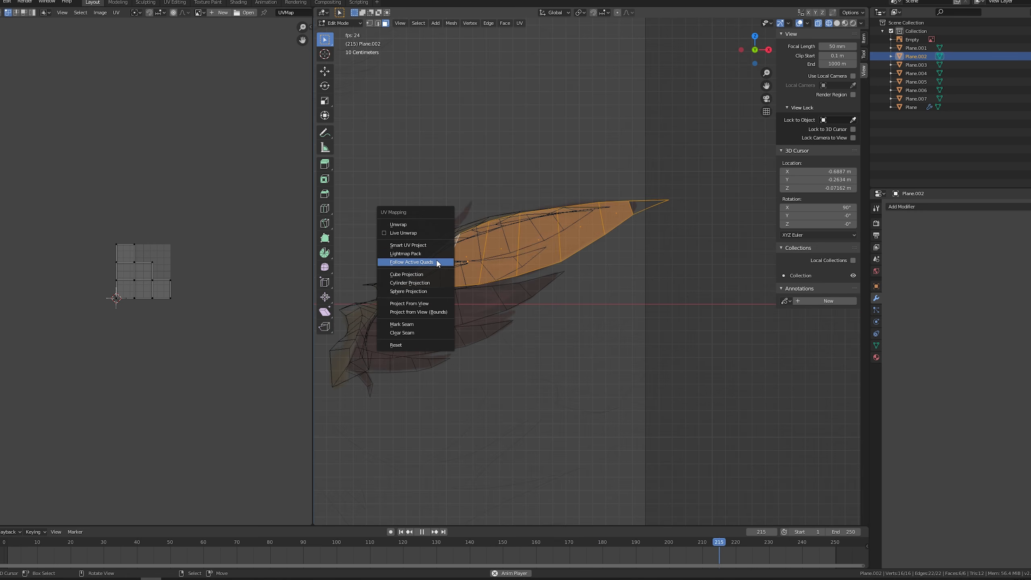
left_click(437, 262)
left_click(434, 280)
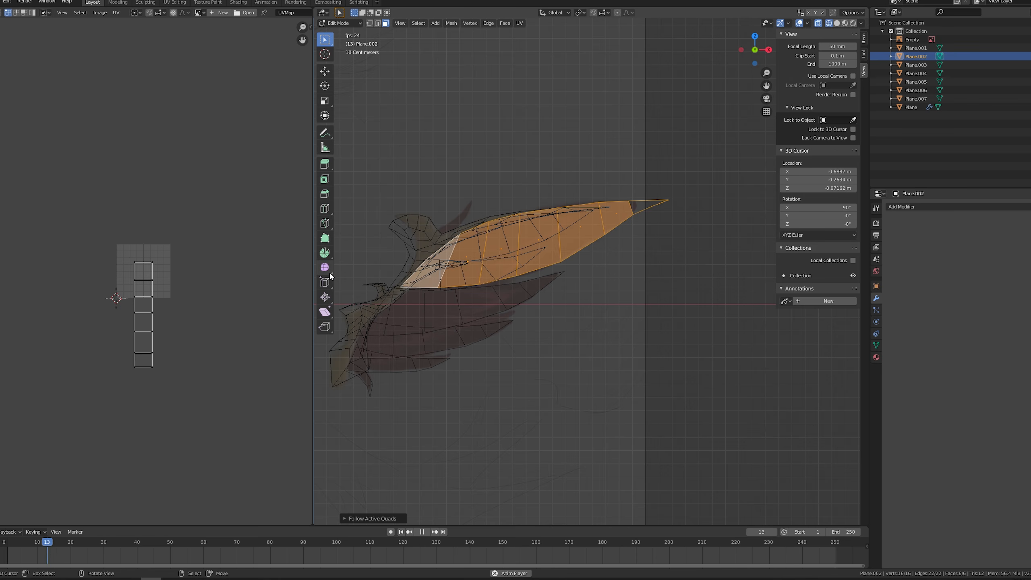
Enable UV sync selection, then select the feather's entire UV strip and rotate it slightly clockwise
scroll(228, 289, "up", 2)
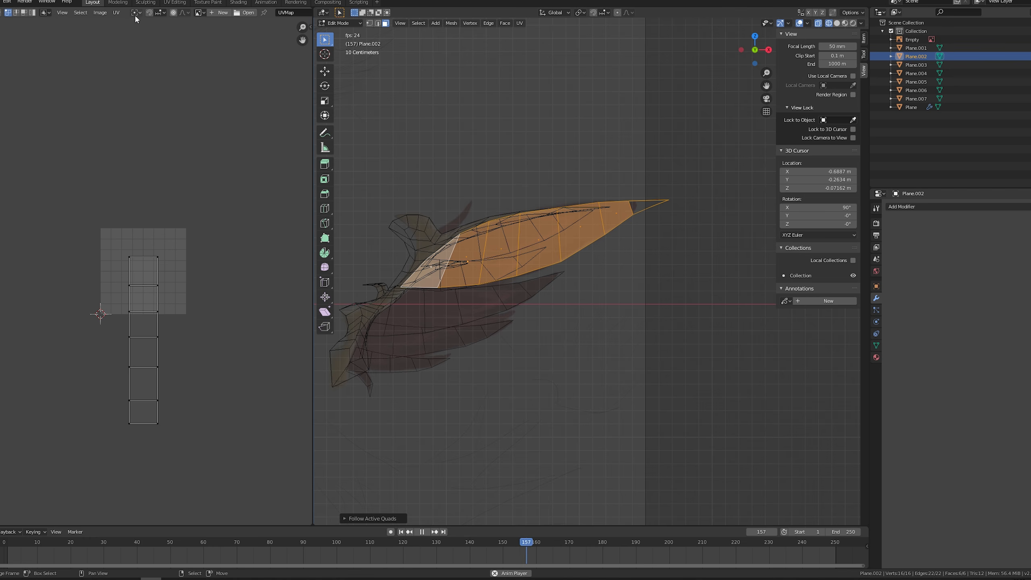
left_click(4, 12)
left_click(147, 260)
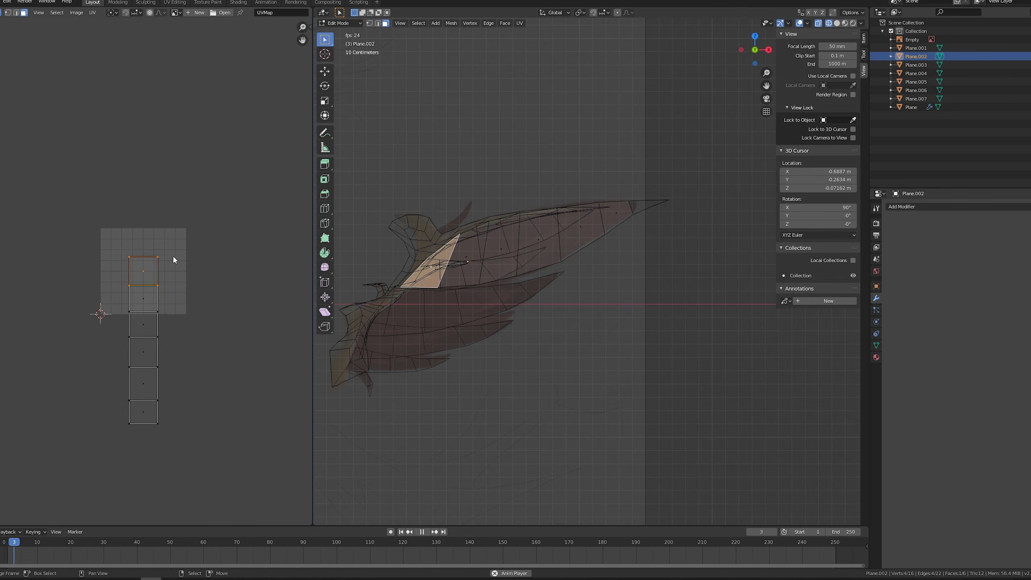
key("a")
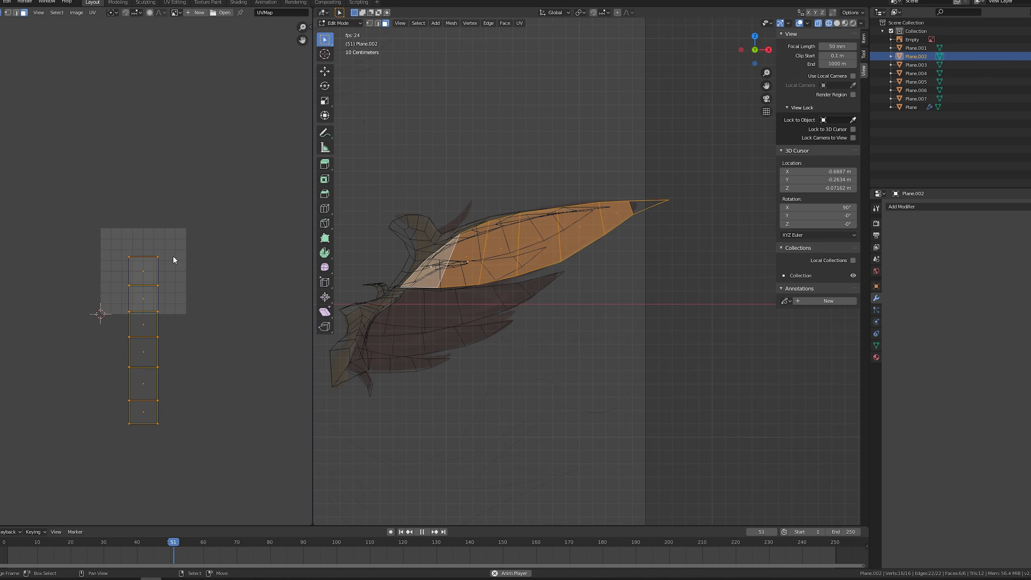
key("r")
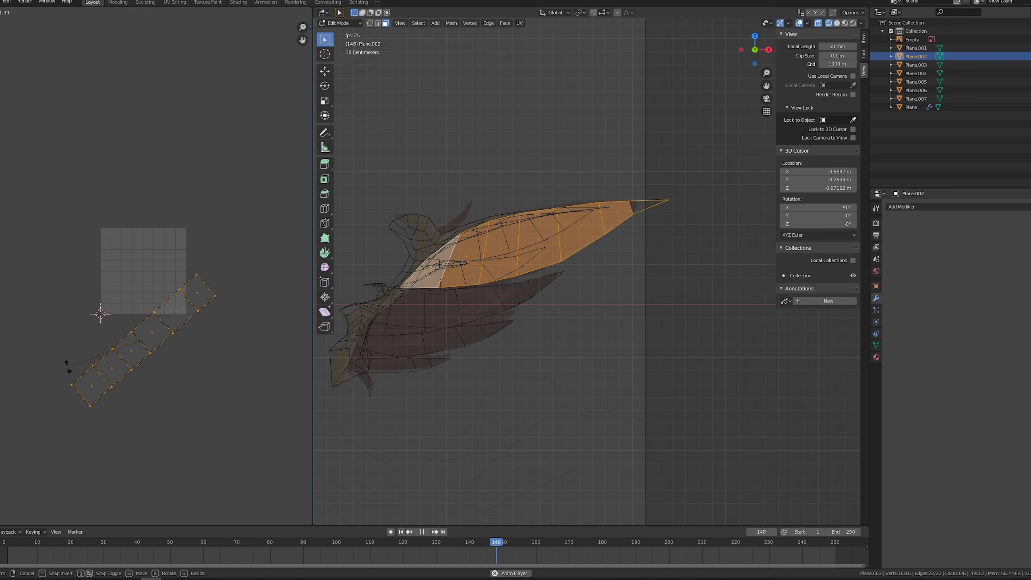
left_click(121, 390)
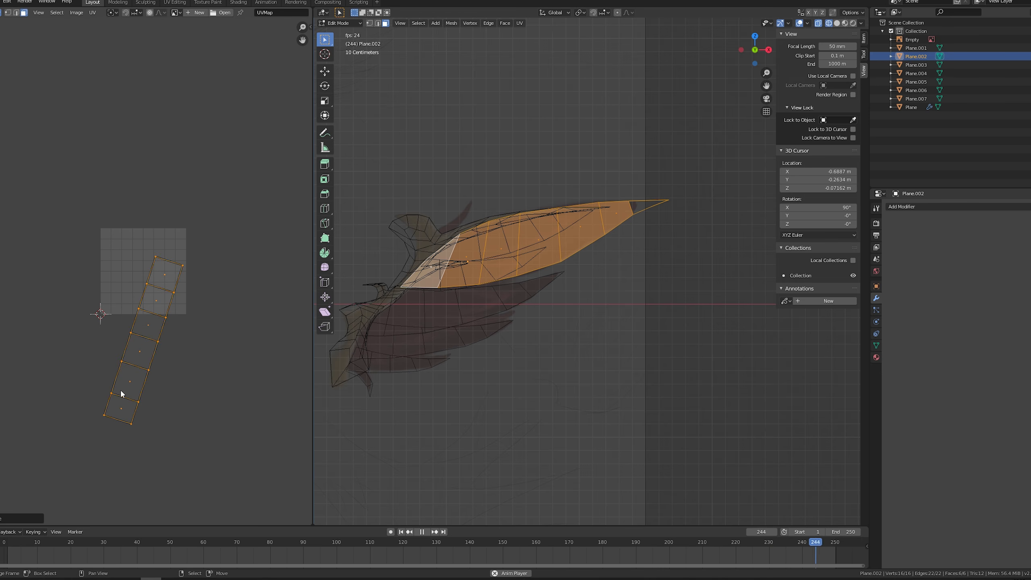
Undo the last rotation and rotate the top feather's UV strip so that it stands vertical
key("ctrl+z")
key("r")
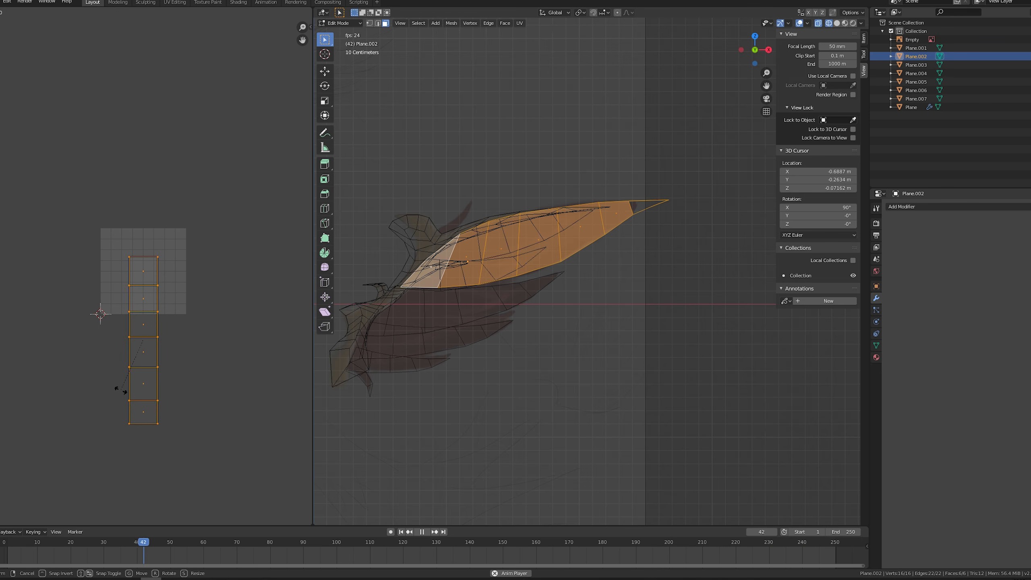
key("Return")
Select the entire UV strip, shrink it and move it so that it fits inside the UV square
right_click(138, 392)
right_click_drag(145, 402, 147, 396)
key("a")
key("g")
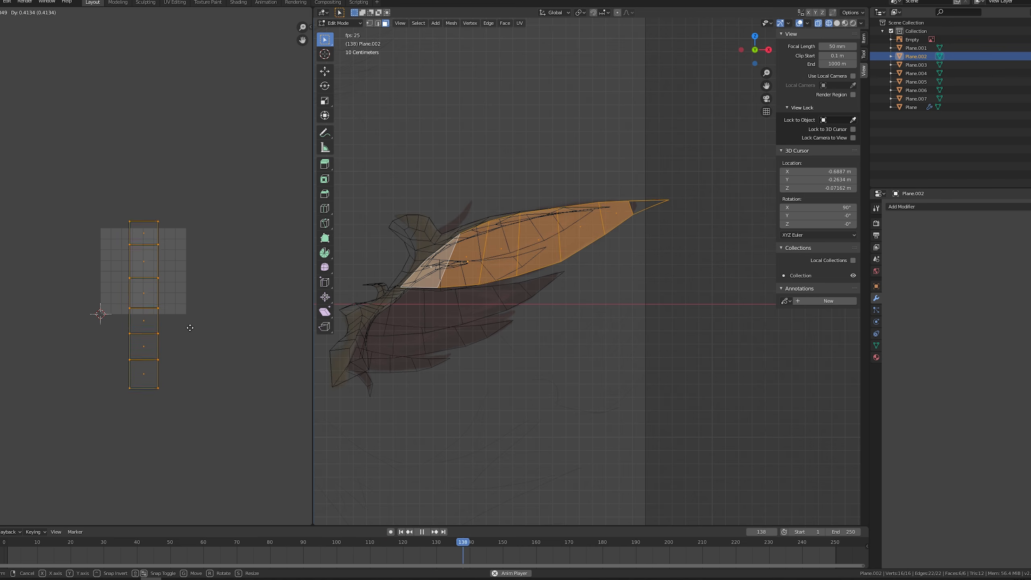
left_click(209, 281)
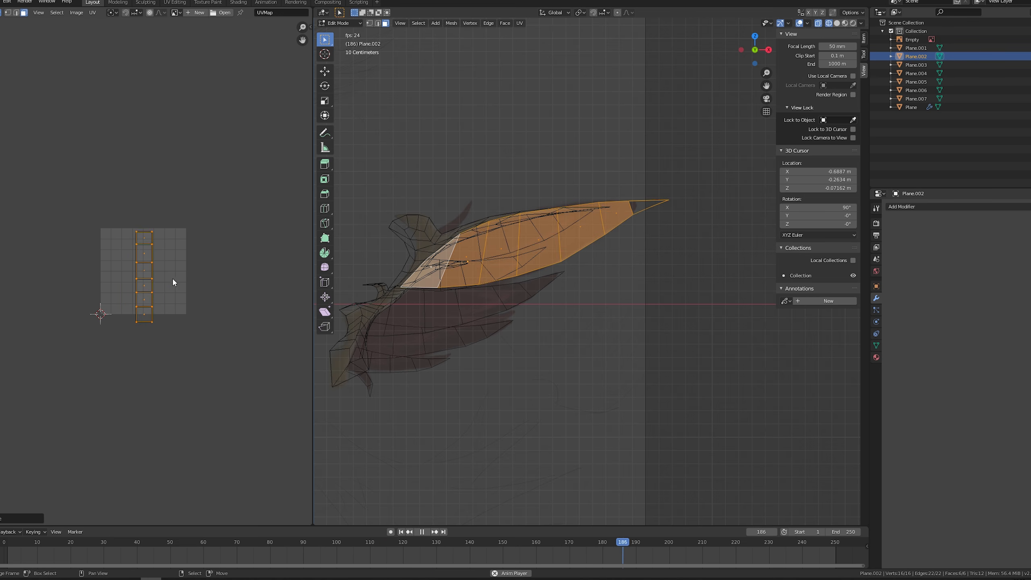
scroll(172, 278, "up", 3)
middle_click_drag(197, 245, 217, 275)
key("g")
left_click(217, 263)
Enable Constrain to Image Bounds and scale the UV strip up until it fills the UV square
left_click(93, 13)
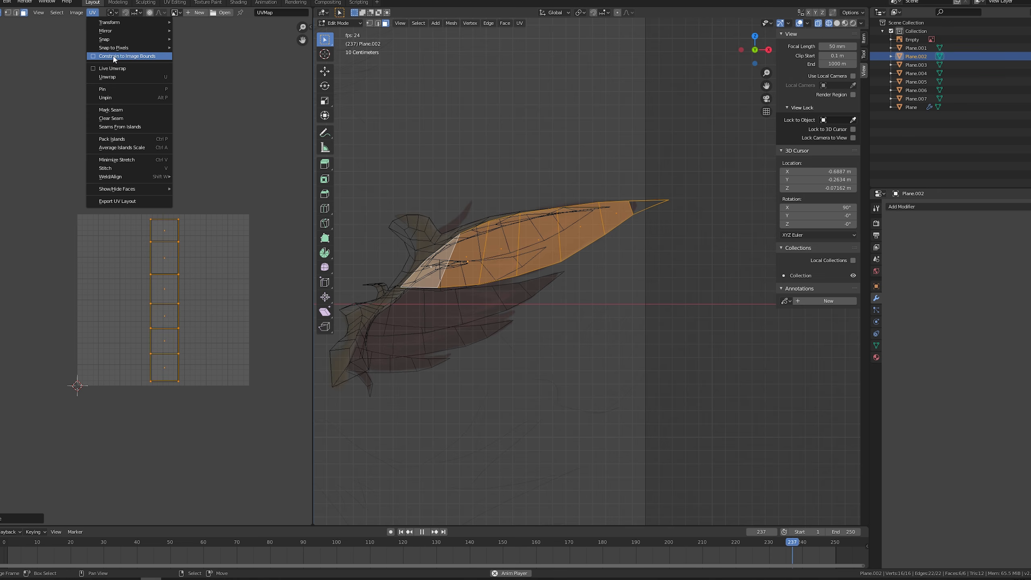
left_click(208, 89)
key("s")
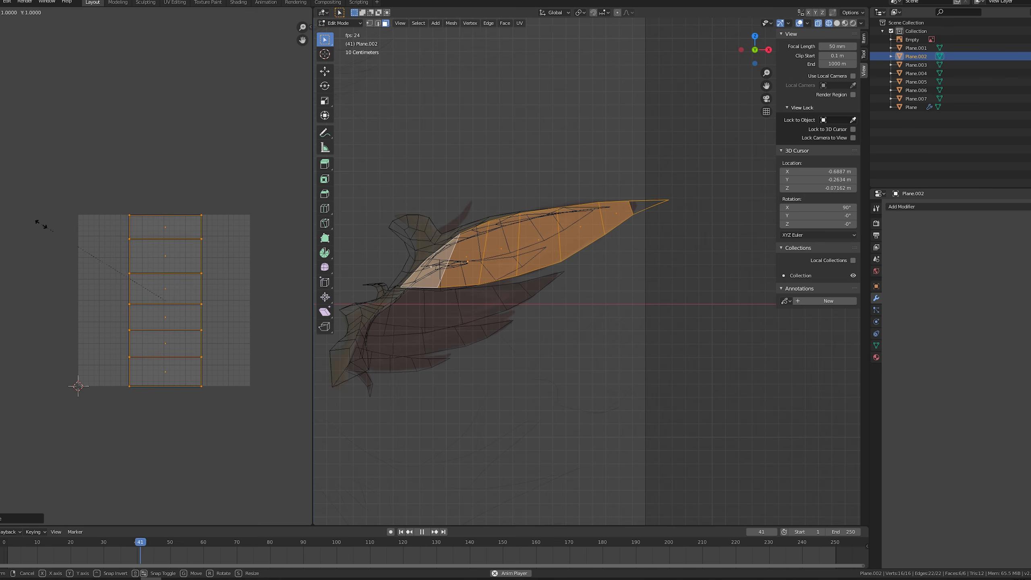
left_click(19, 168)
left_click(163, 230)
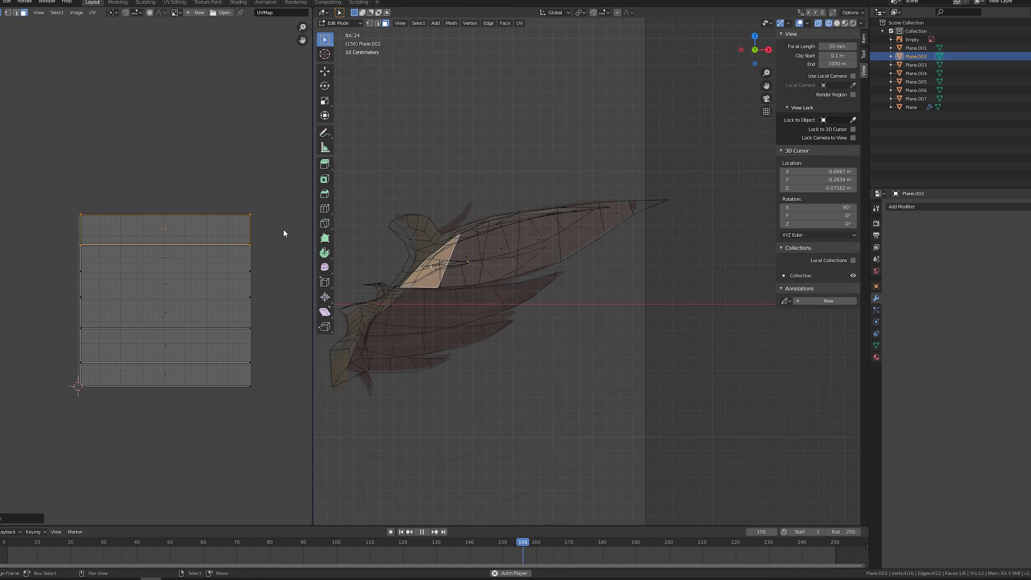
Undo the stray face selection, then move the strip's left-edge UV vertices against the left border of the UV square
key("ctrl+z")
key("ctrl+z")
key("1")
key("alt+a")
left_click_drag(135, 439, 29, 205)
key("g")
left_click(13, 205)
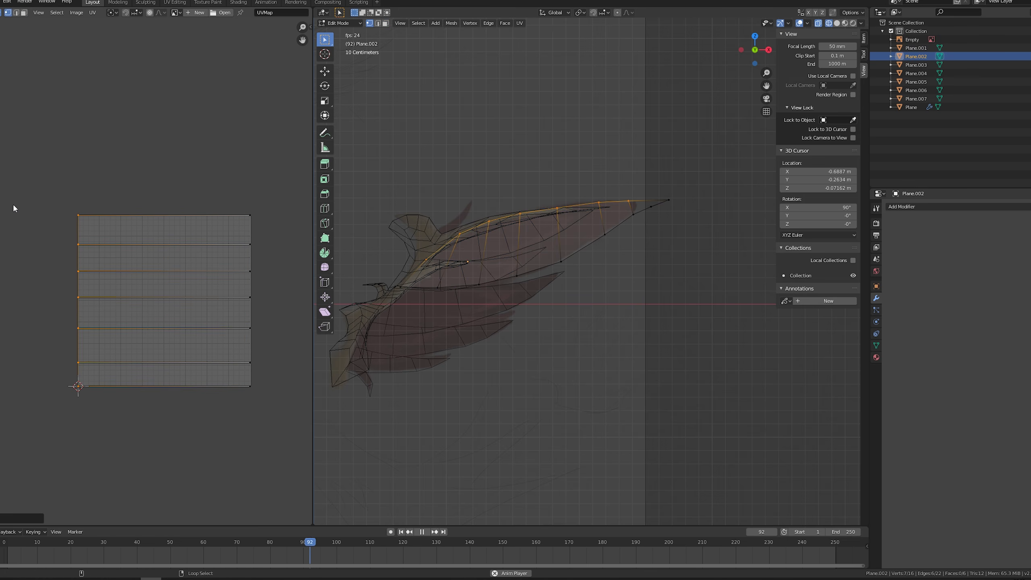
left_click_drag(315, 426, 221, 138)
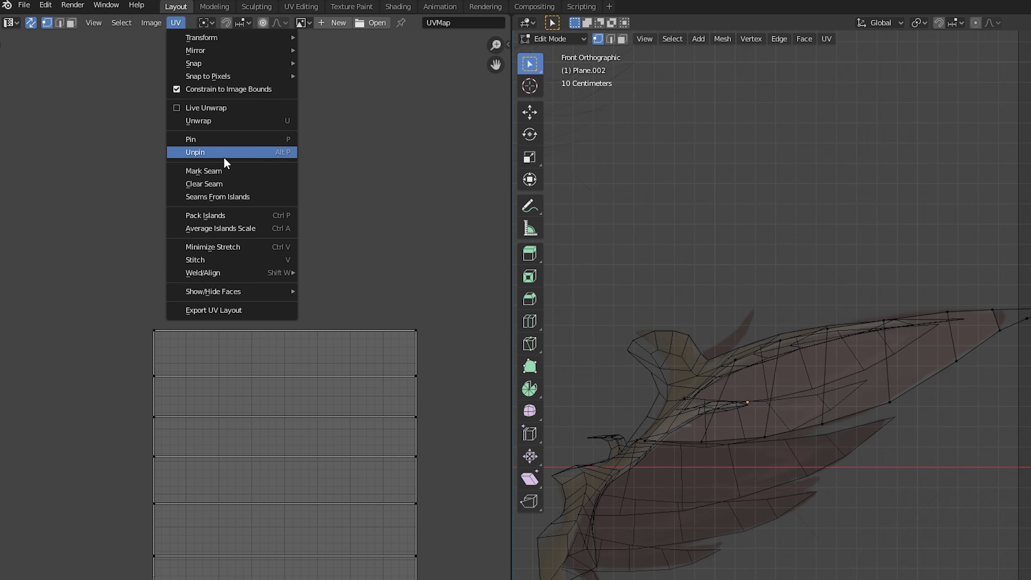
left_click(182, 108)
Add two evenly spaced lengthwise loop cuts to the top feather
key("ctrl+r")
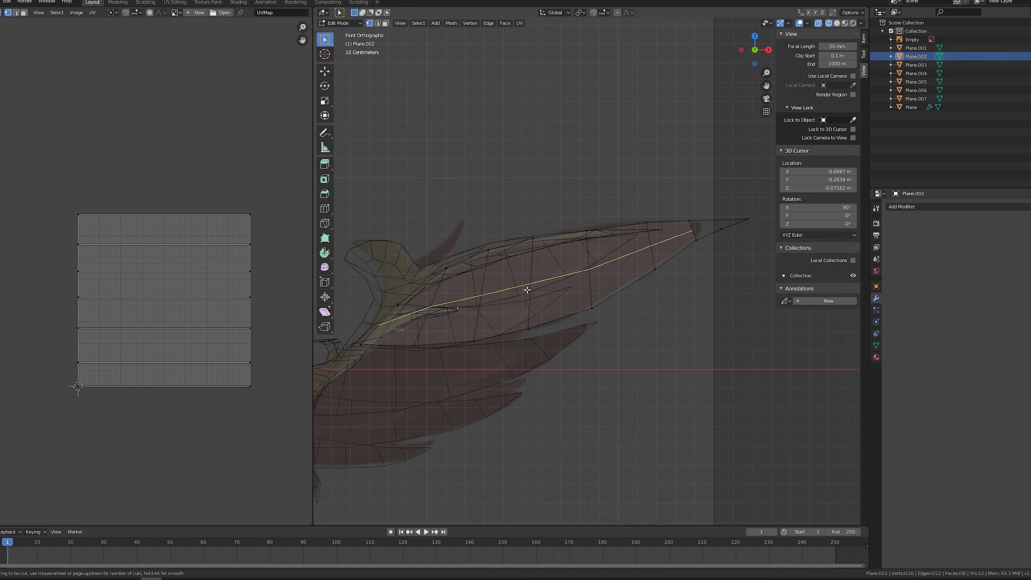
scroll(527, 290, "up", 1)
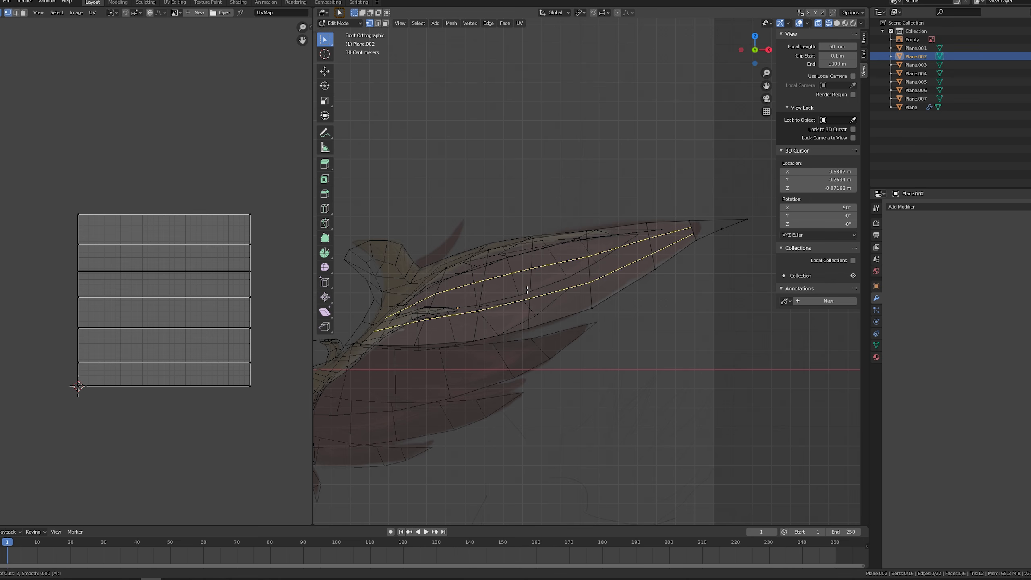
left_click(526, 290)
right_click(527, 290)
scroll(617, 380, "down", 2)
scroll(617, 380, "up", 3)
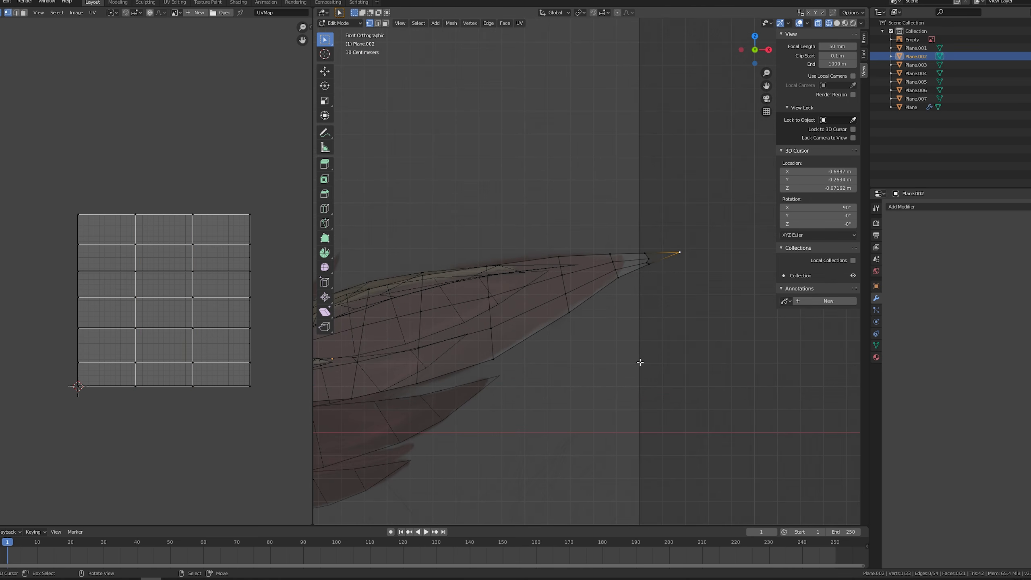
middle_click_drag(640, 362, 591, 373)
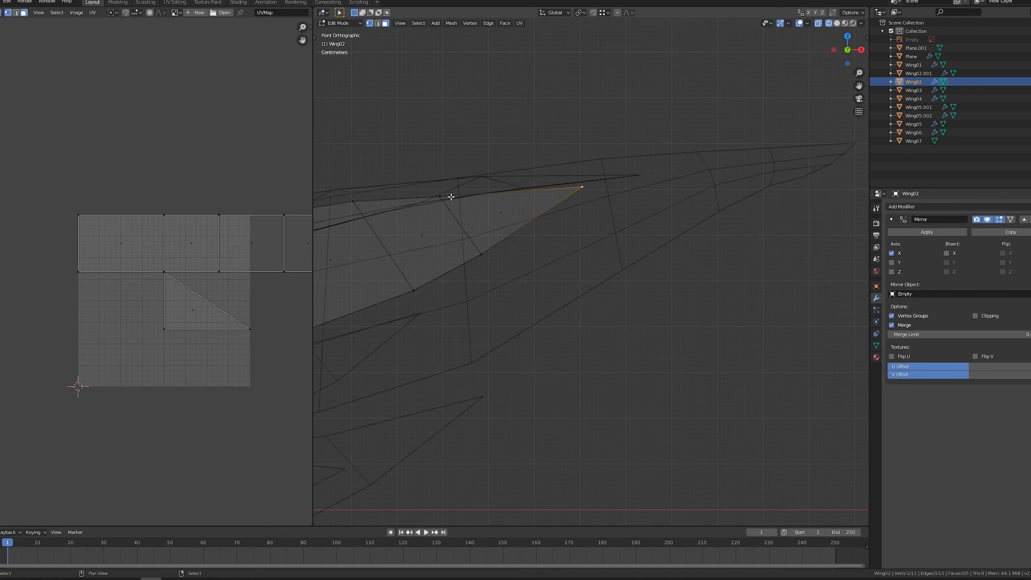
Unwrap the whole Wing02 feather with Follow Active Quads and rotate its UV strip upright
key("u")
left_click(539, 273)
left_click(539, 287)
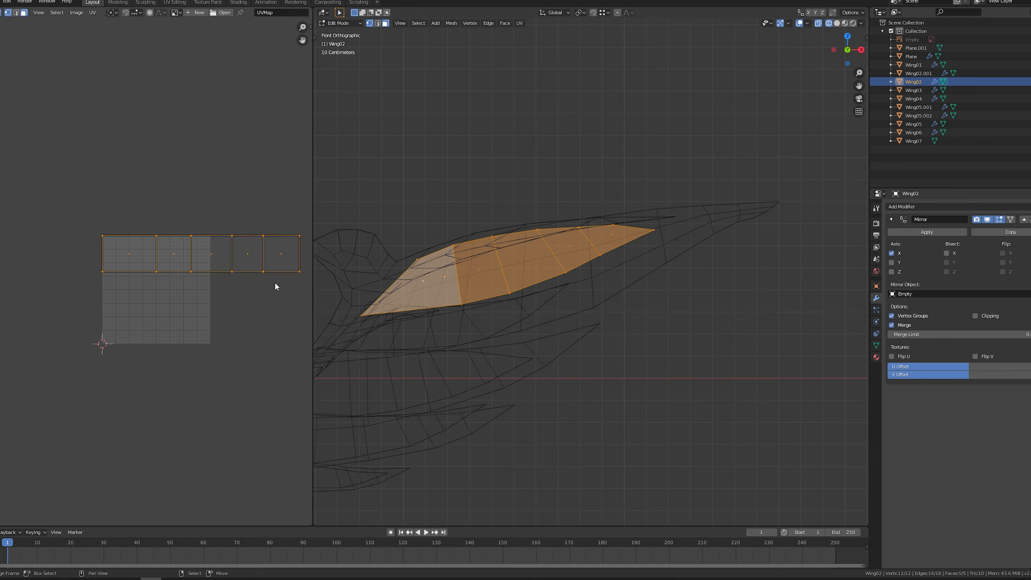
key("r")
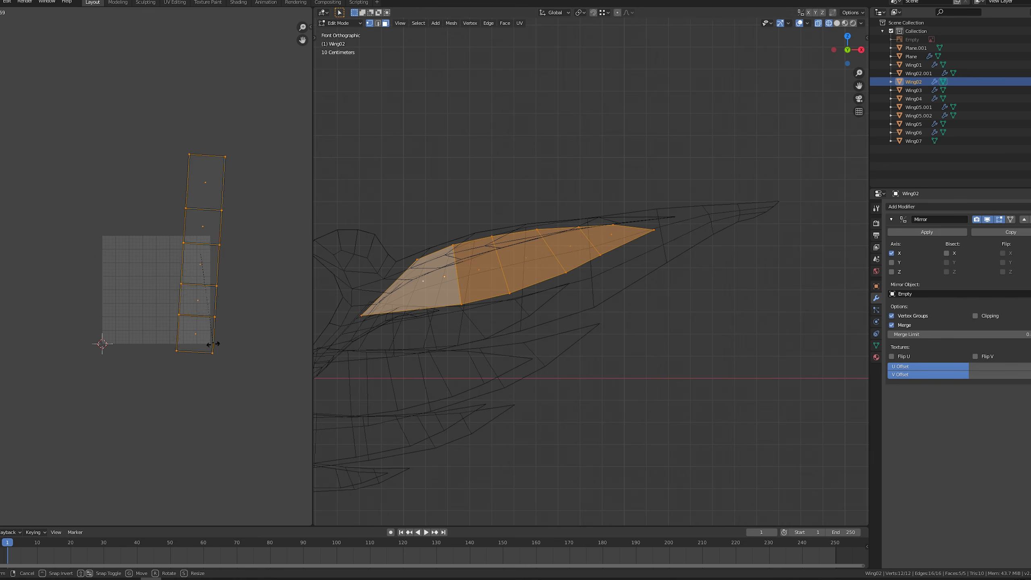
left_click(223, 263)
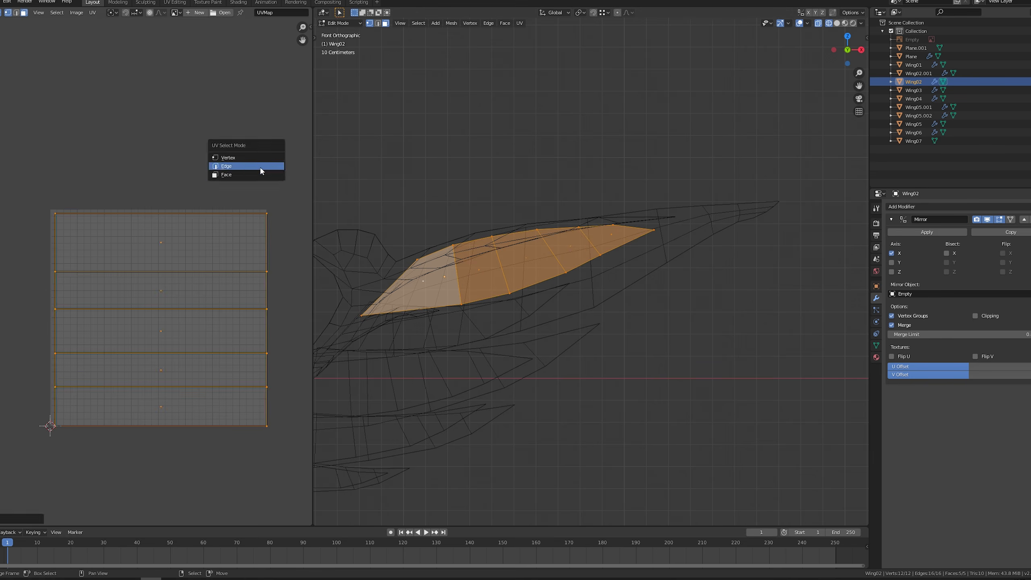
Add one crosswise loop cut through the innermost face of the Wing02 feather, without sliding it
middle_click_drag(434, 252, 472, 250, "shift")
key("ctrl+r")
left_click(472, 249)
right_click(472, 249)
Shift the second-lowest inner edge of Wing02's UV strip slightly upward along Y to even out the row spacing
right_click(195, 353, "alt")
key("g")
key("y")
left_click(195, 346)
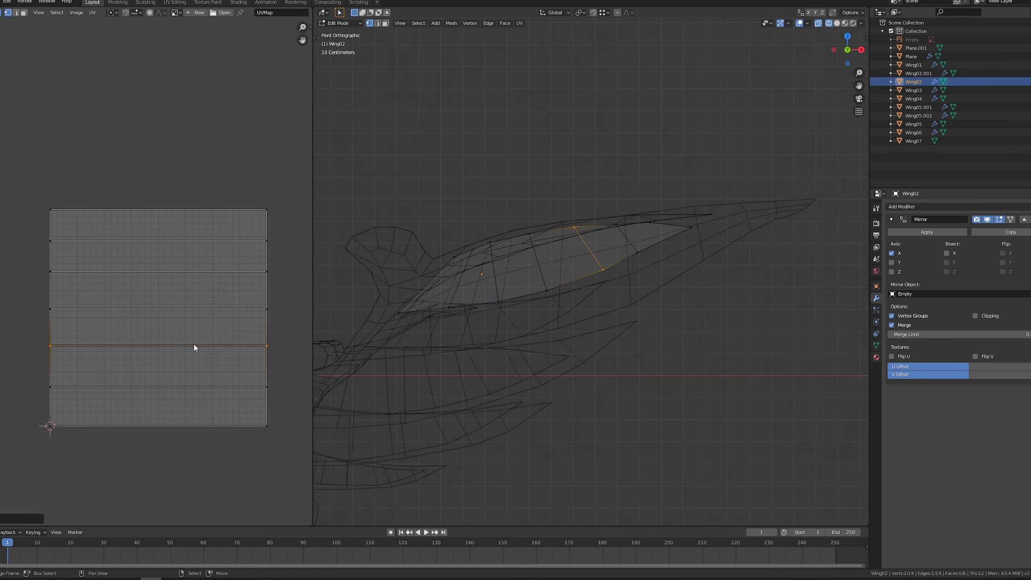
right_click(215, 386, "alt")
Open the Wing03 feather for mesh editing and adjust the vertices near its tip
right_click(604, 296)
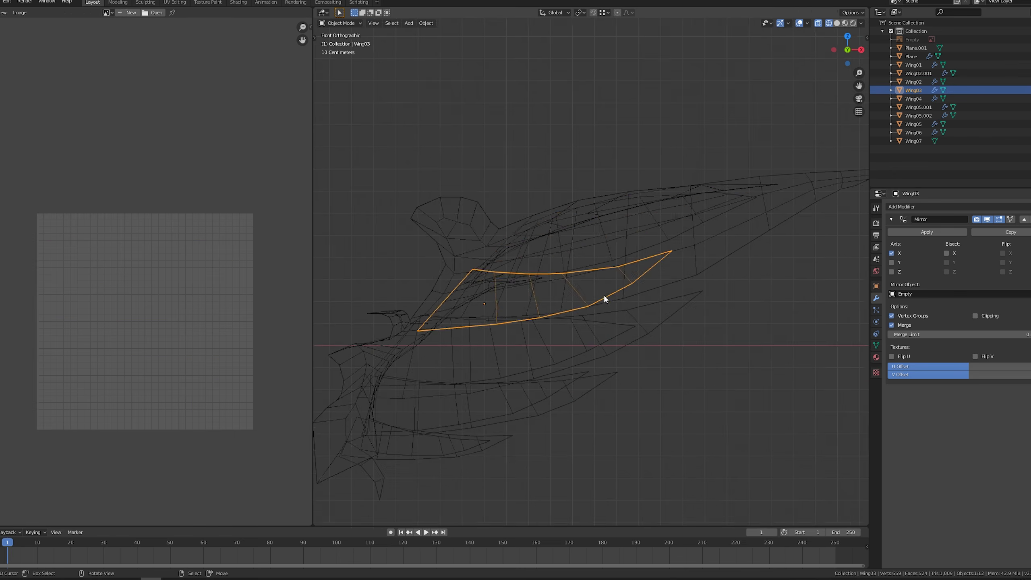
key("Tab")
scroll(650, 264, "up", 2)
right_click_drag(633, 275, 633, 271)
right_click_drag(654, 257, 660, 248)
middle_click_drag(661, 248, 743, 228, "shift")
Select the whole Wing03 mesh with its innermost face active and unwrap it with default Lightmap Pack, followed by Follow Active Quads
key("3")
right_click(467, 302)
key("a")
key("u")
left_click(518, 292)
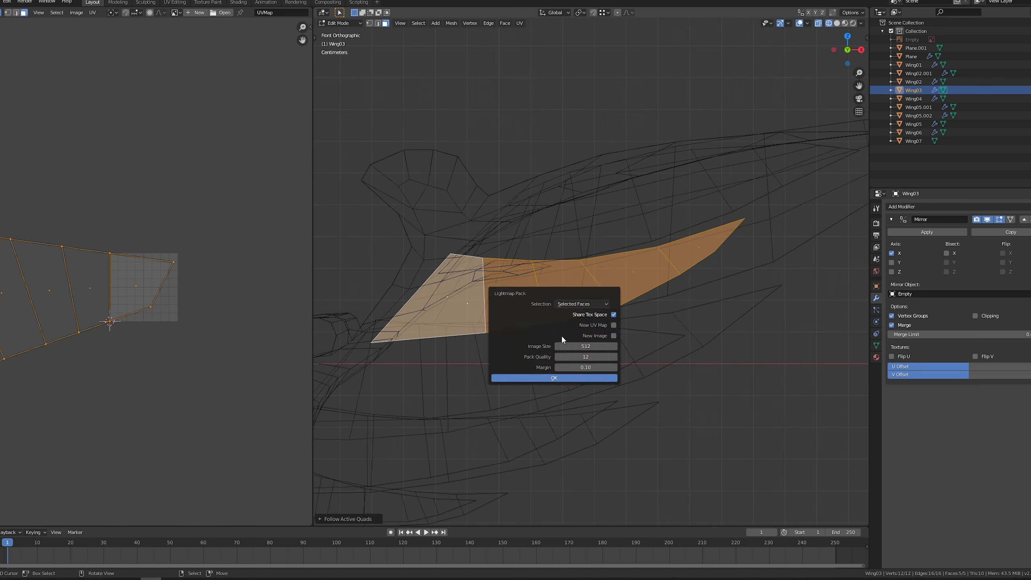
left_click(553, 377)
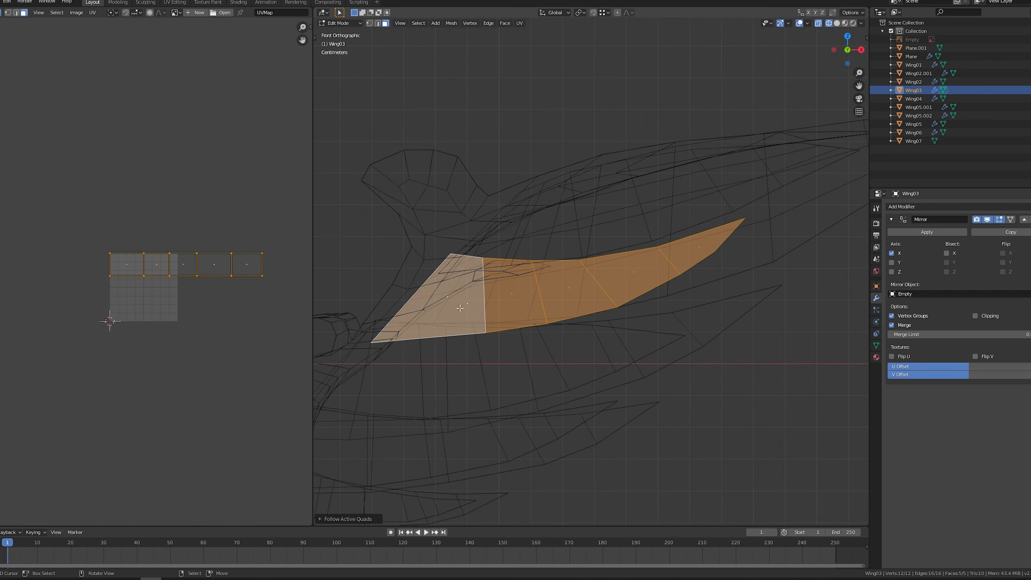
Rotate Wing03's UV strip by 90 degrees, scale it toward the UV square's size and select its uppermost edge
key("r")
key("9")
key("0")
key("Return")
key("s")
key("1")
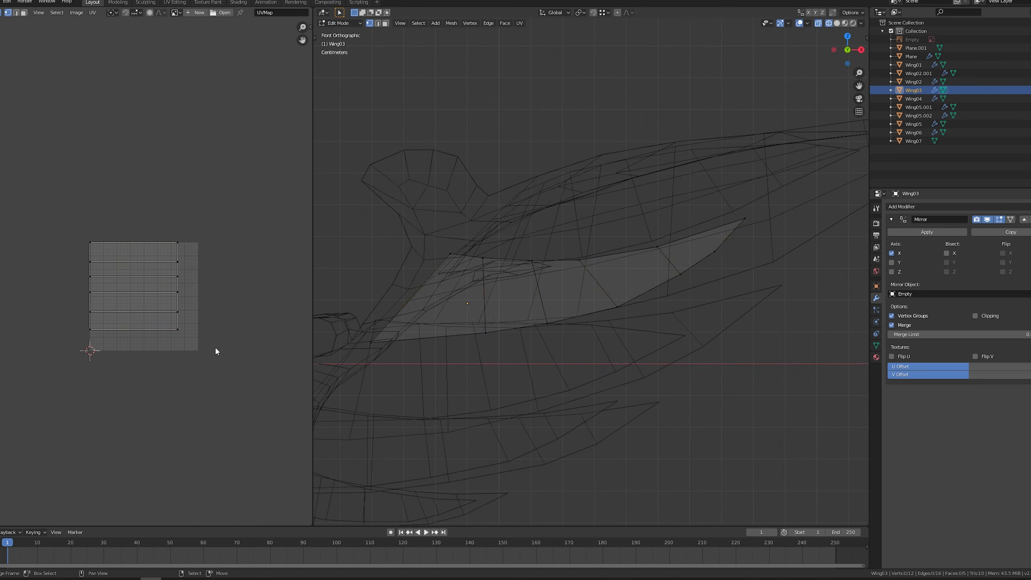
scroll(185, 290, "up", 4)
right_click(155, 244, "alt")
Add two lengthwise loop cuts to the Wing03 feather and one crosswise loop cut near its base
key("ctrl+r")
scroll(483, 295, "up", 1)
left_click(484, 295)
right_click(483, 294)
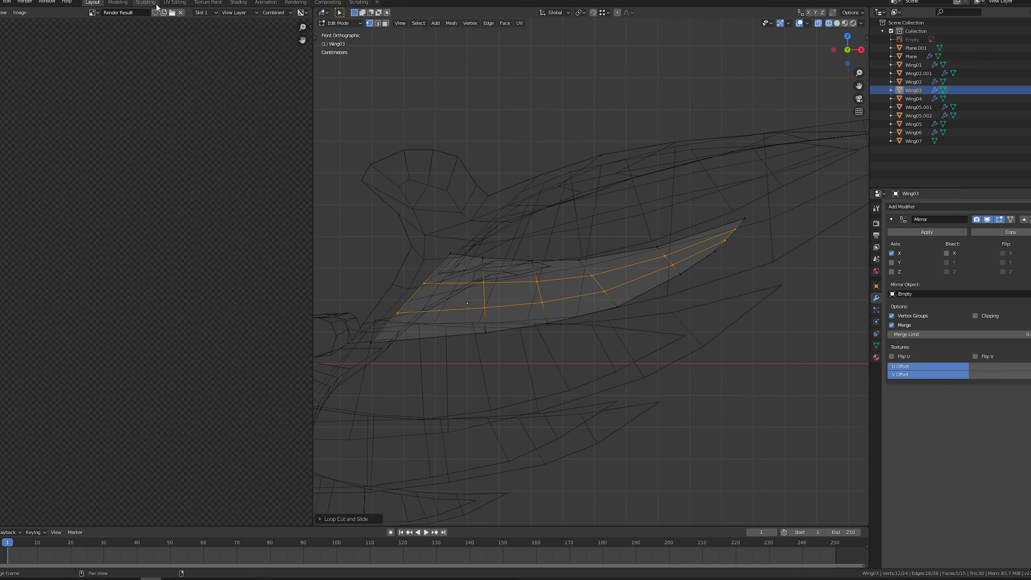
key("ctrl+r")
left_click(462, 294)
right_click(462, 294)
key("alt+a")
key("b")
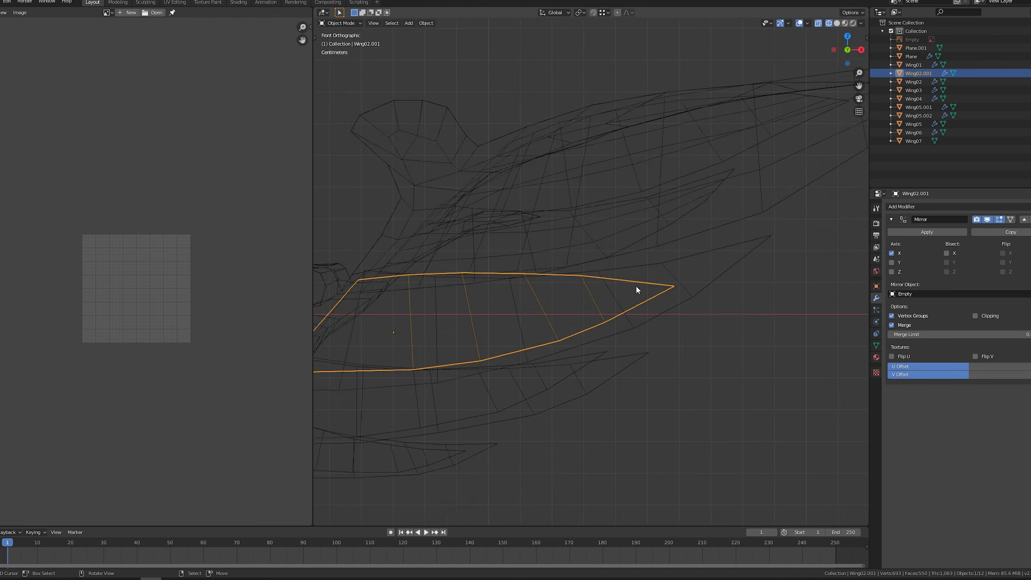
Edit the Wing02.001 feather, adjust a vertex on its upper edge near the tip and unwrap the whole mesh
key("Tab")
scroll(637, 290, "down", 1)
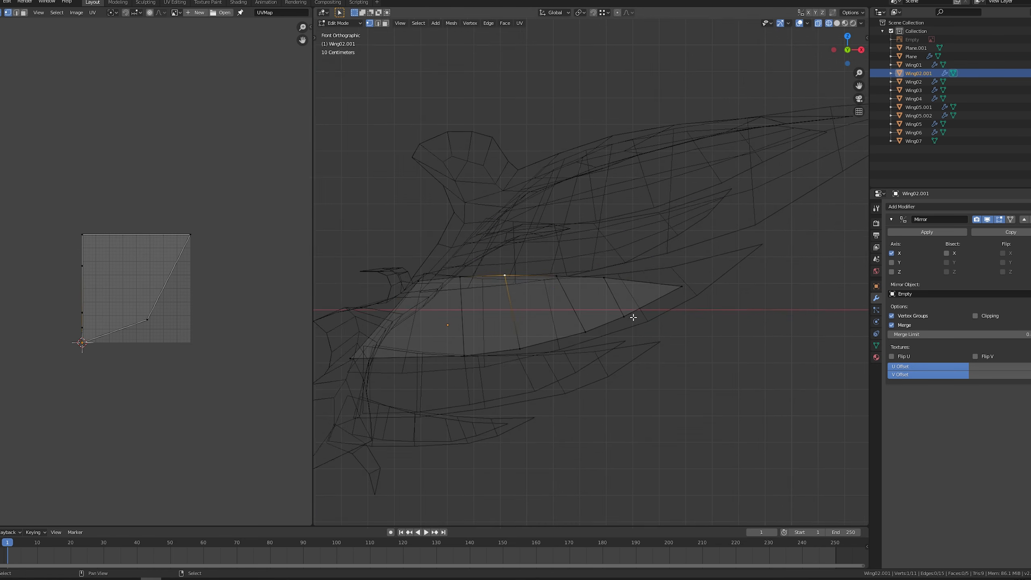
middle_click_drag(633, 317, 603, 331, "shift")
right_click_drag(624, 293, 628, 292)
left_click(627, 293)
key("a")
key("u")
left_click(437, 317)
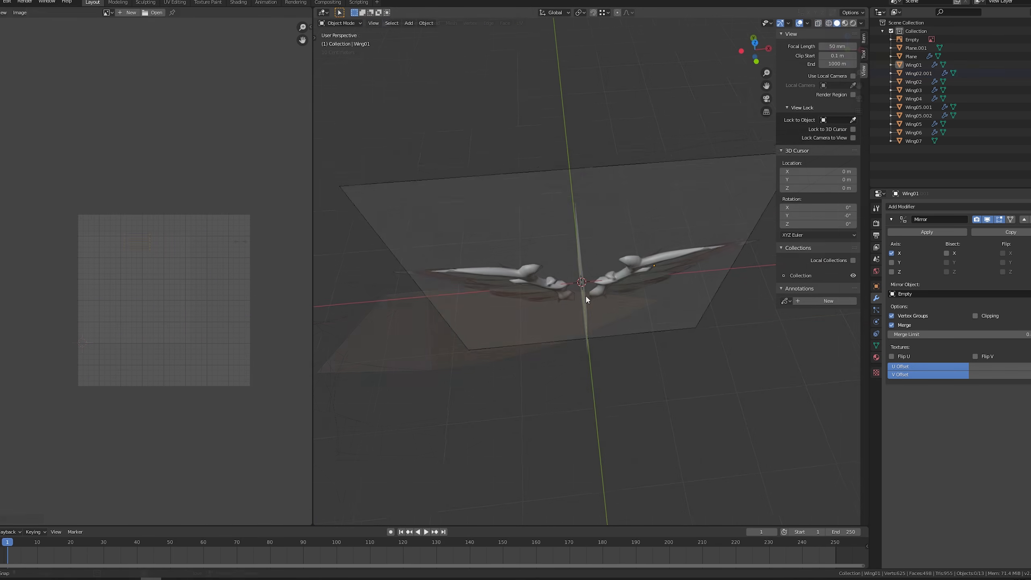
Select the wing objects and set up the FBX export of FireWings01.fbx with the Selected Objects option
middle_click_drag(585, 294, 582, 253)
scroll(582, 253, "up", 3)
scroll(582, 253, "down", 3)
key("a")
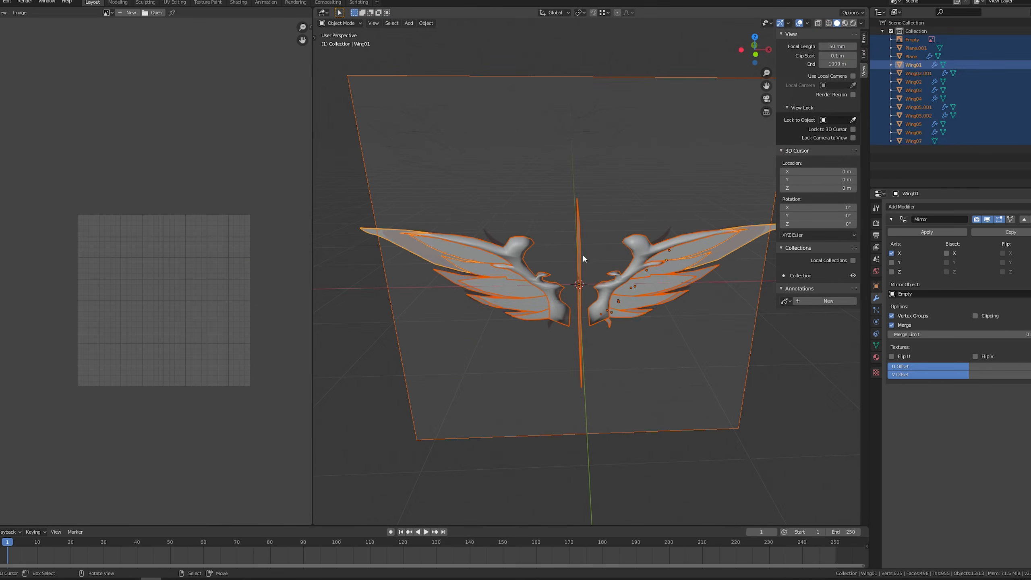
left_click(652, 258)
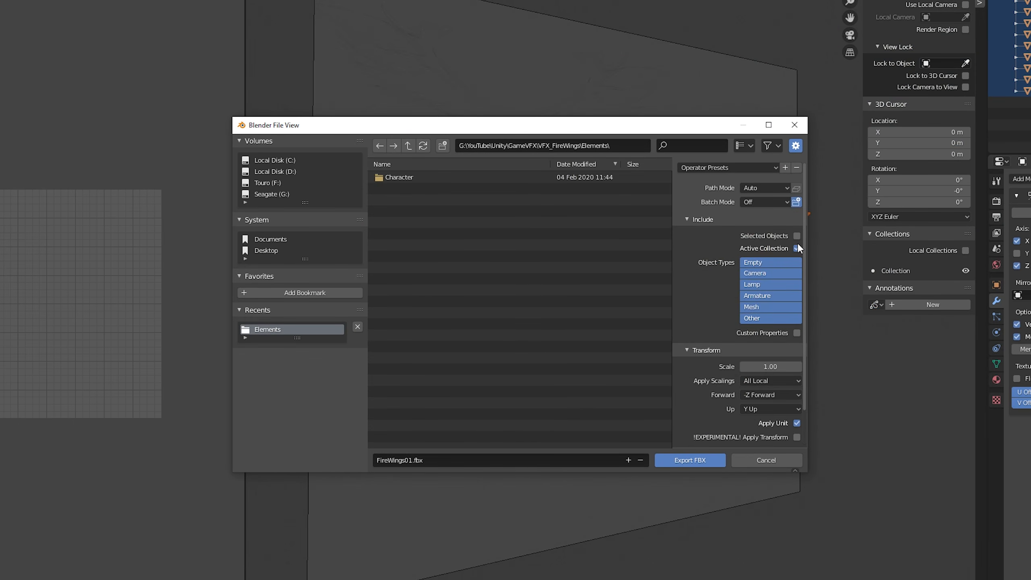
left_click(796, 237)
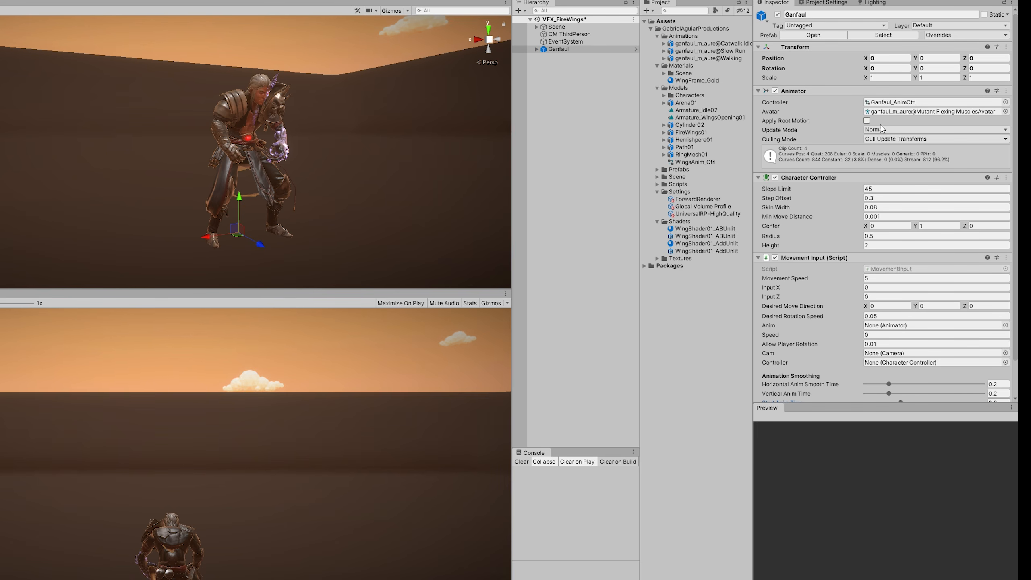
Switch to Unity and parent the FireWings01 model under the Ganfaul character in the scene
scroll(824, 217, "down", 3)
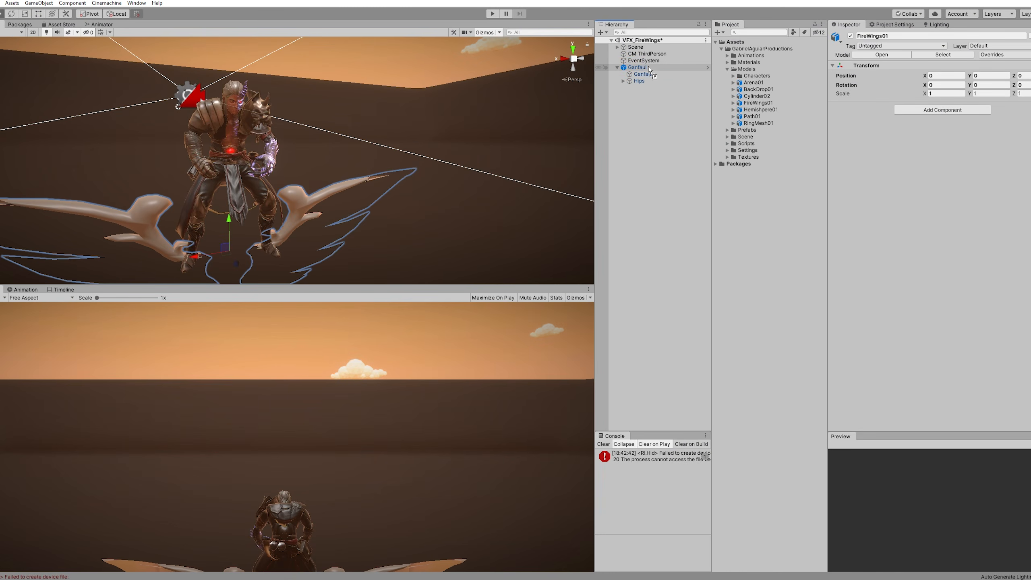
left_click_drag(238, 226, 639, 173)
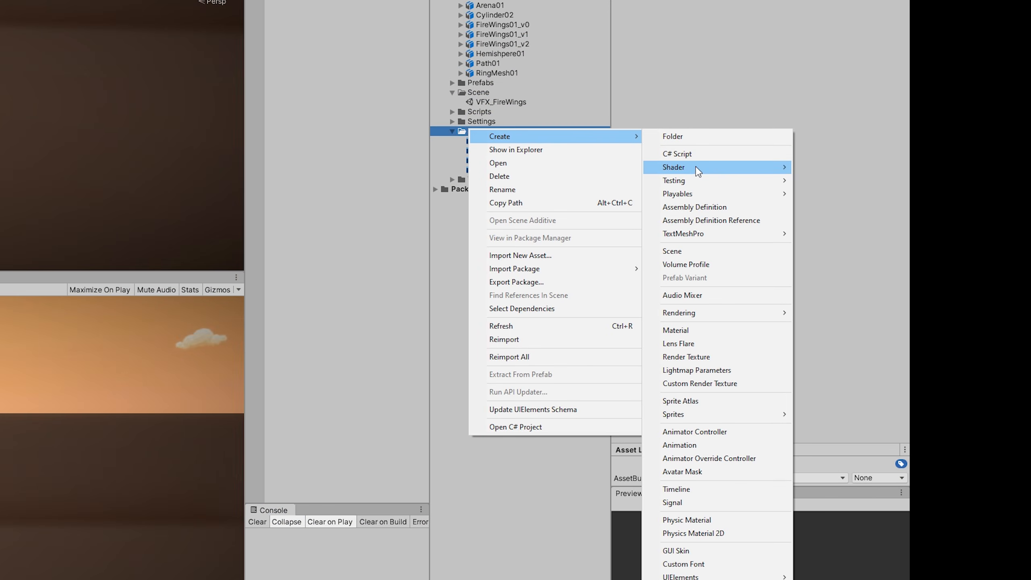
Create an Unlit Graph shader named WingShader01_Unlit in the project's shaders folder
mouse_move(698, 172)
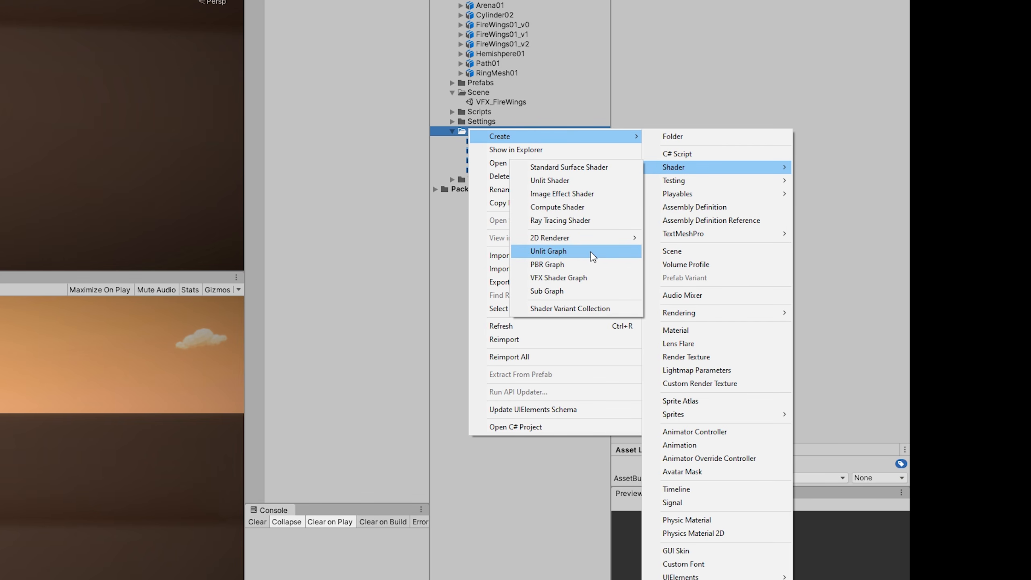
left_click(549, 251)
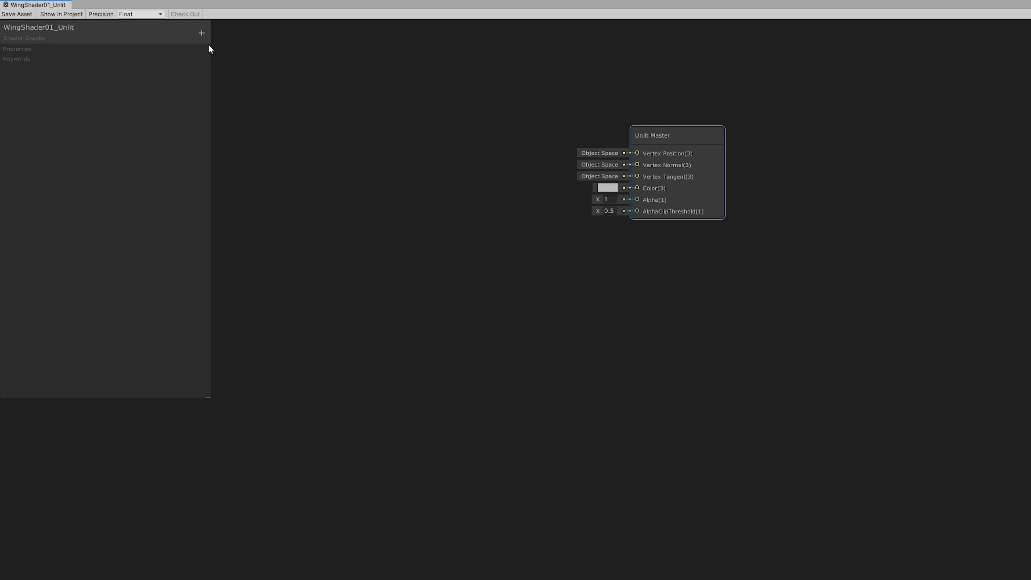
Add a Color property in HDR mode with a white default colour of value 100
left_click(202, 32)
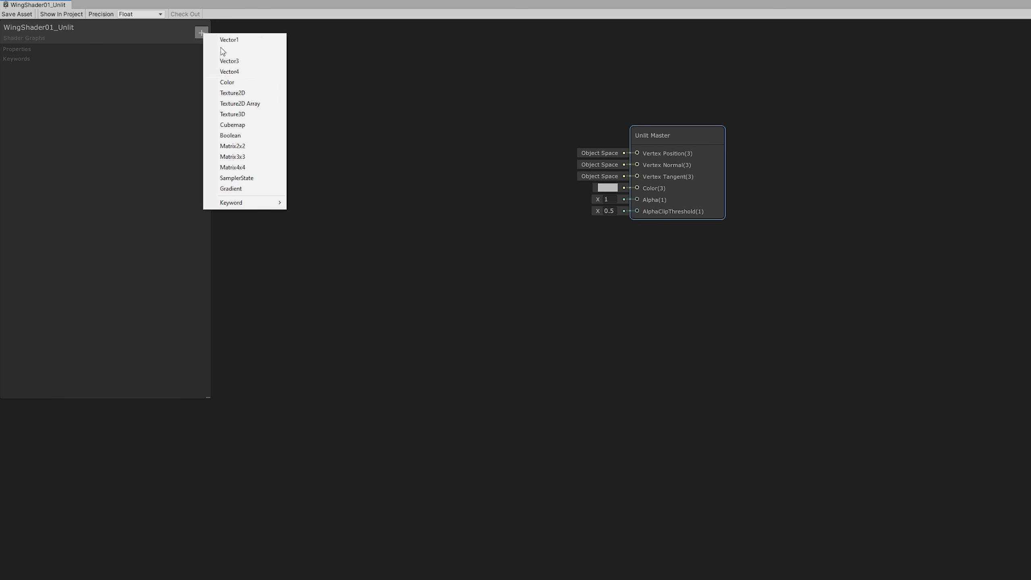
left_click(233, 83)
left_click(205, 169)
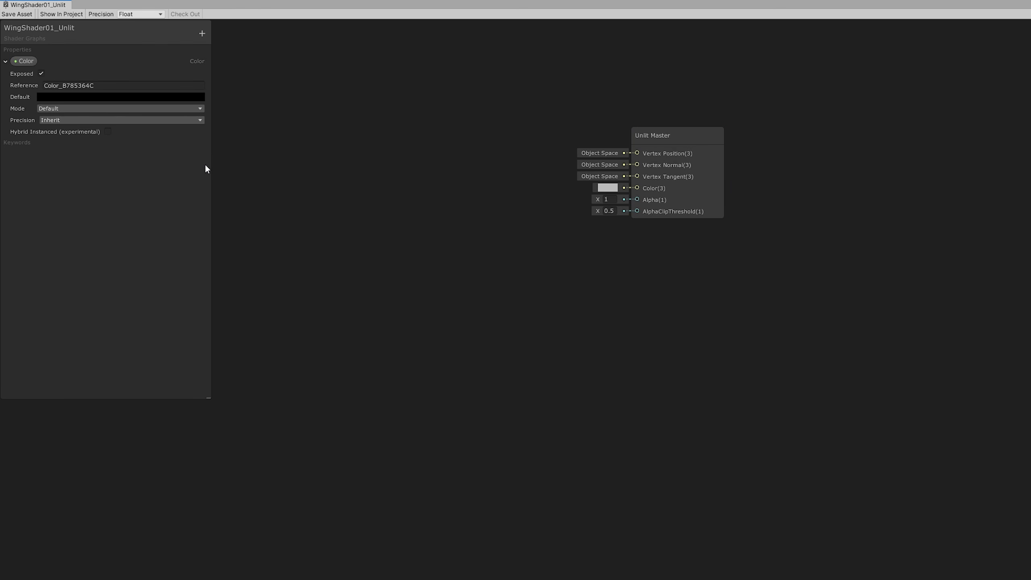
left_click(63, 110)
left_click(75, 99)
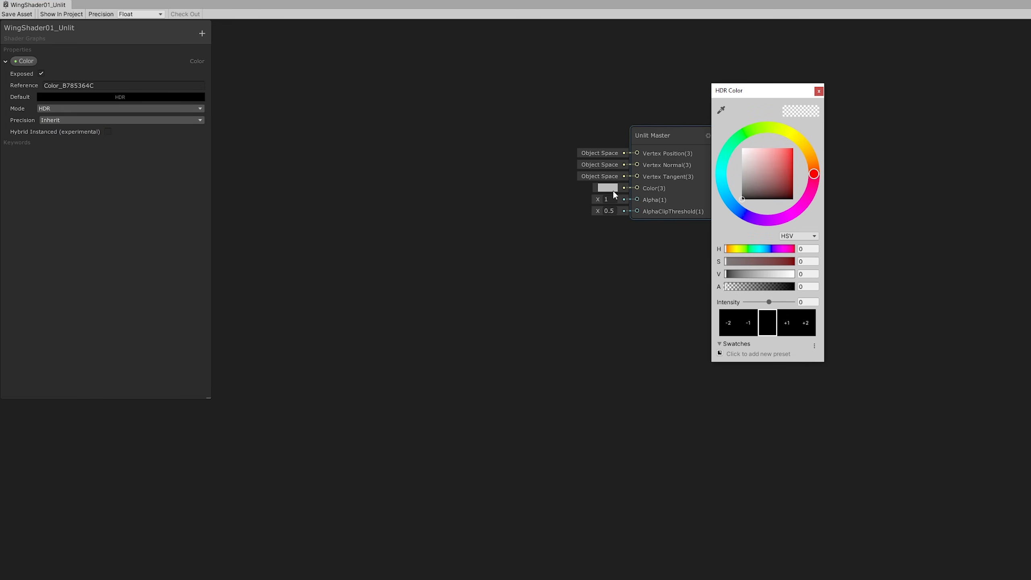
left_click_drag(742, 174, 684, 111)
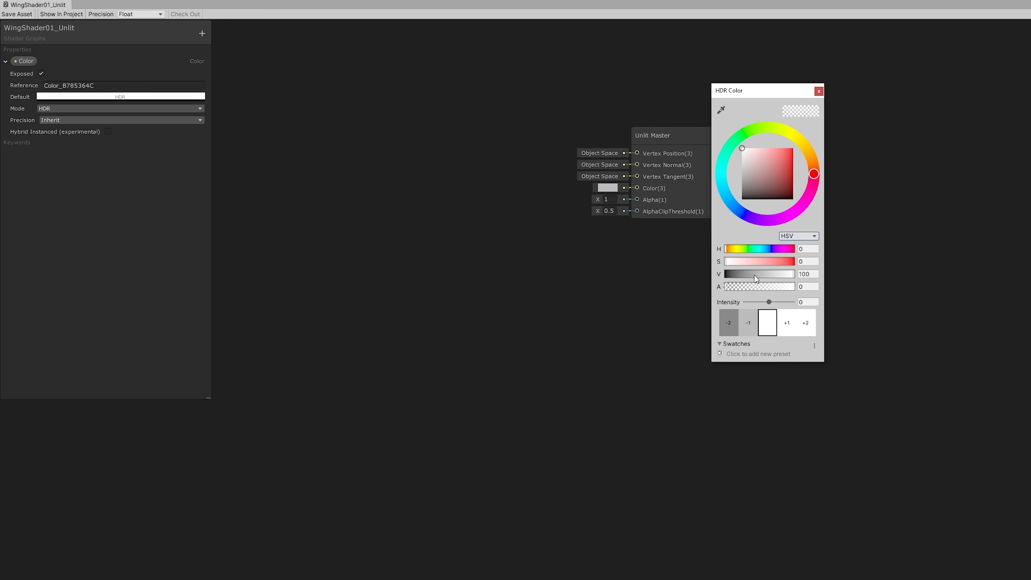
left_click(818, 92)
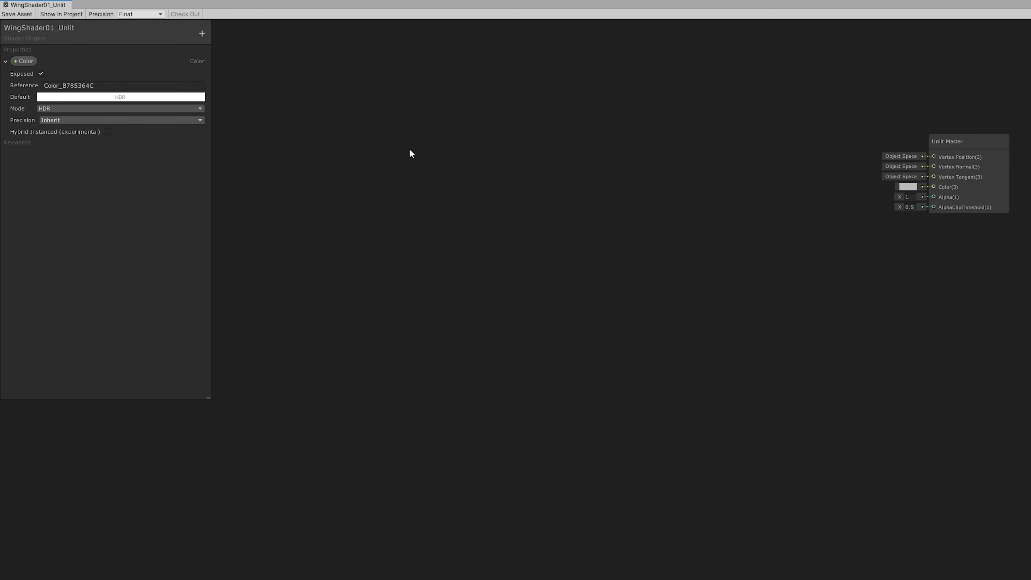
Add a Time node to the graph, well ahead of the Unlit Master node
middle_click_drag(409, 149, 414, 171)
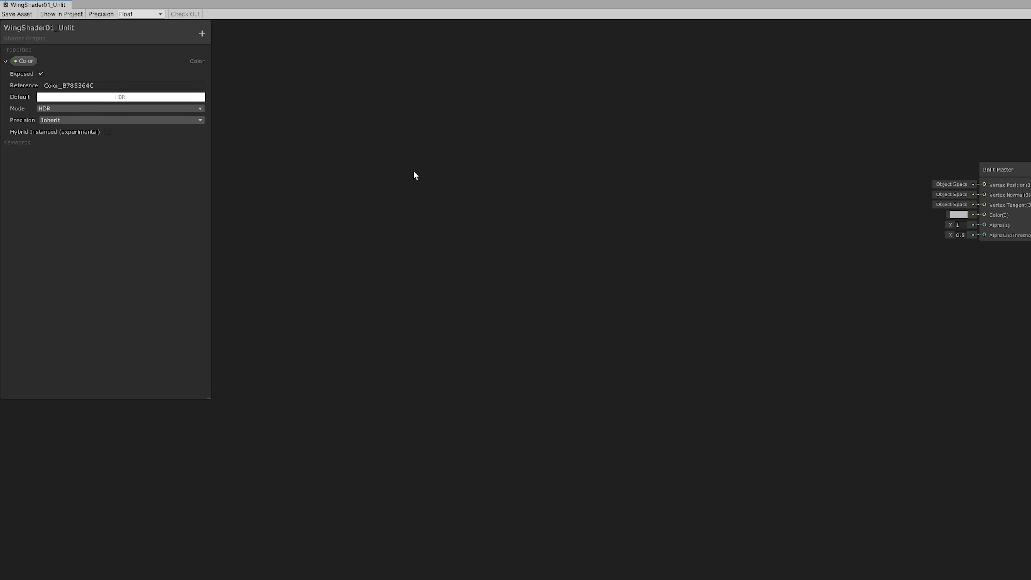
key("space")
type("time")
key("Return")
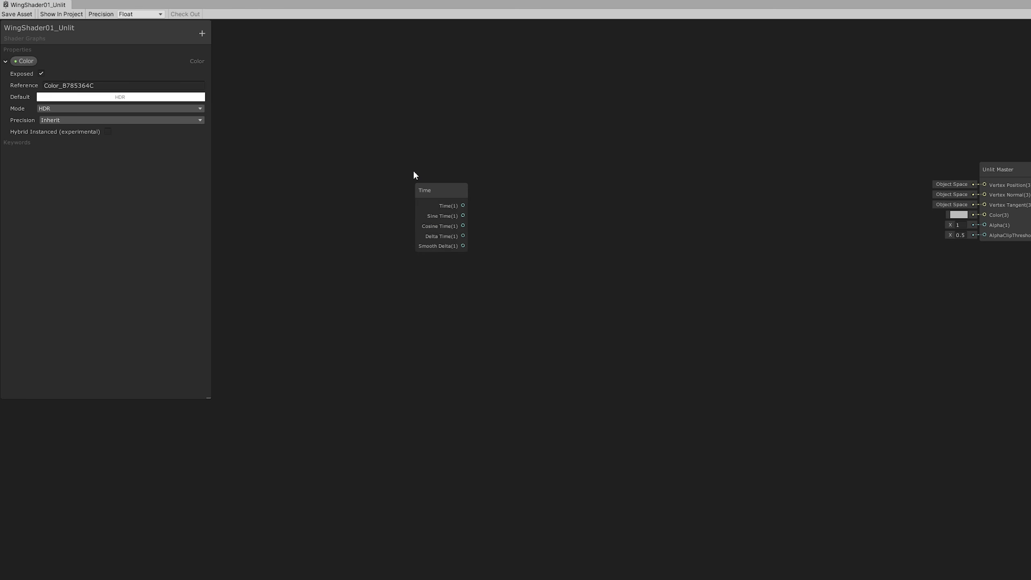
Add a Vector2 property named DistoritonSpeed with a default of X 0 and Y 0.1
left_click(203, 33)
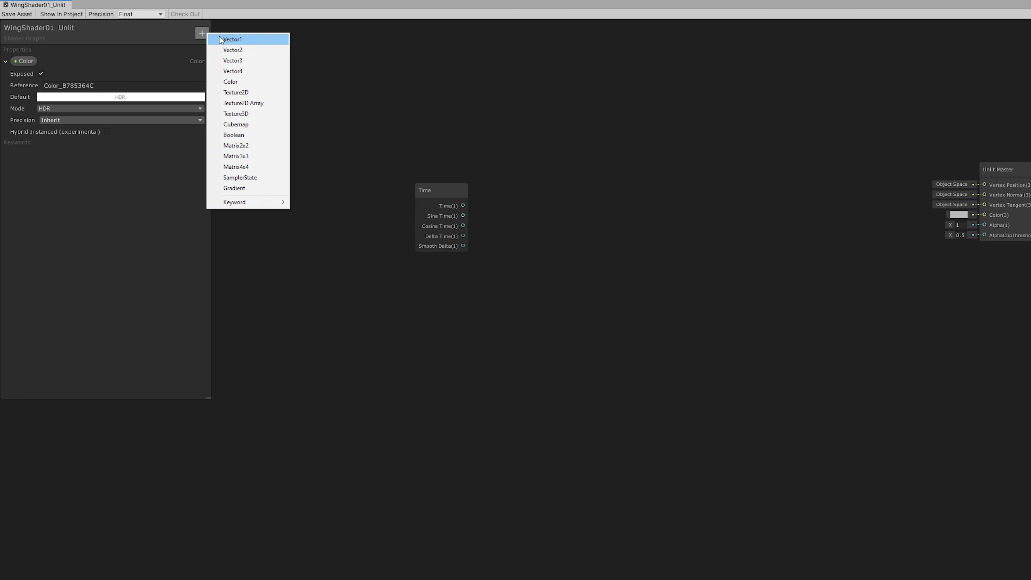
left_click(222, 50)
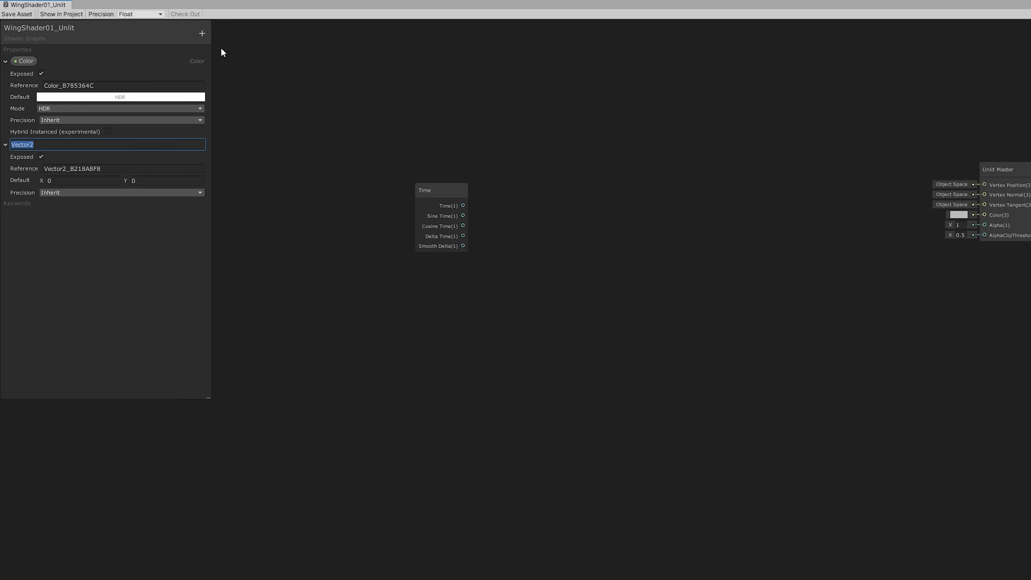
type("DistoritonA")
key("BackSpace")
type("Speed")
key("Return")
left_click(144, 181)
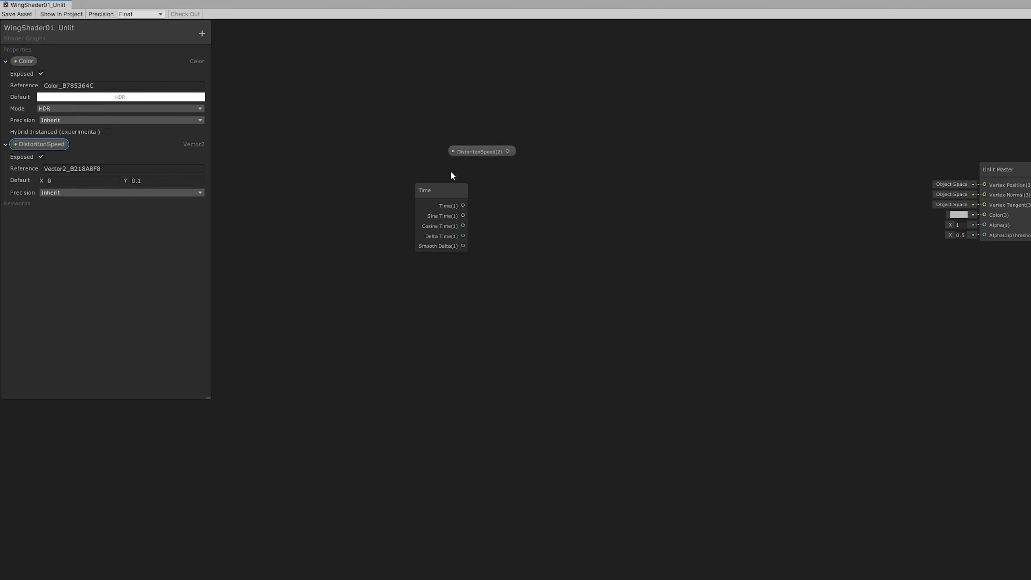
Place the DistoritonSpeed property beside the Time node and multiply it by the Time output with a Multiply node
left_click_drag(463, 154, 486, 163)
type("mul")
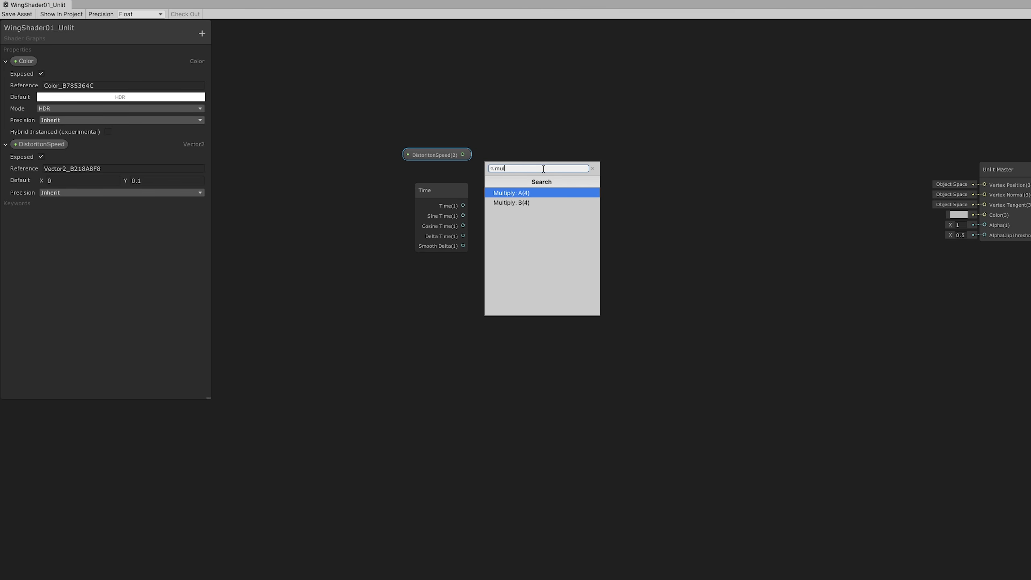
key("Return")
Add a Tiling And Offset node and feed the Multiply output into its Offset
left_click_drag(550, 194, 617, 149)
left_click(578, 202)
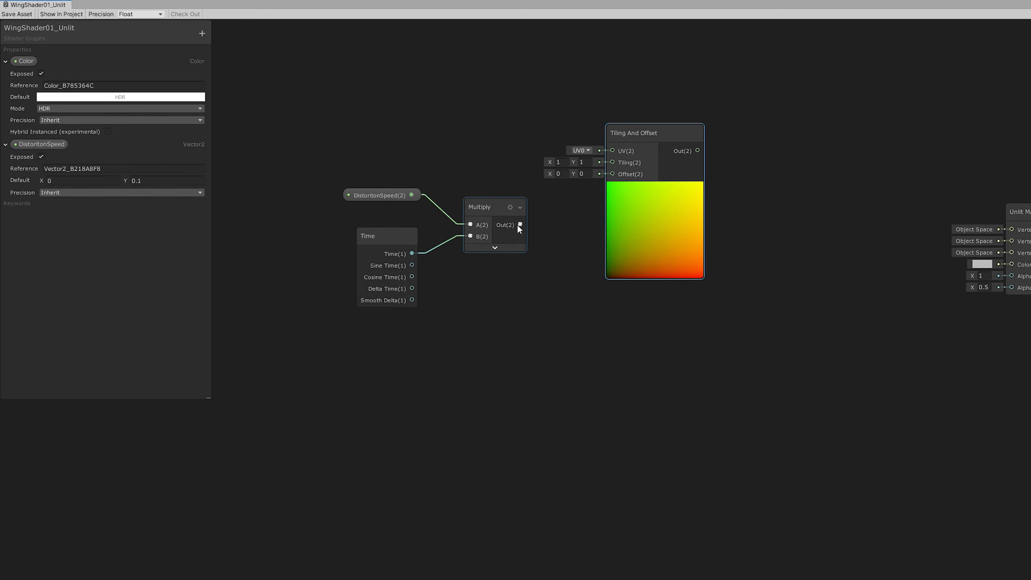
left_click_drag(520, 225, 623, 175)
left_click_drag(634, 134, 584, 137)
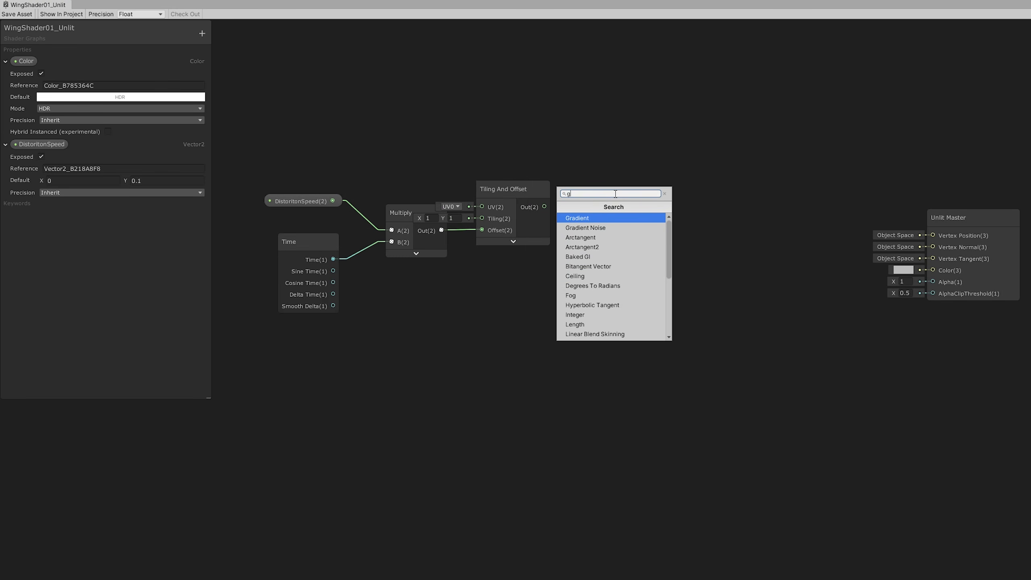
Add a Gradient Noise node with a scale of 15 and drive its UV with the Tiling And Offset output
key("Return")
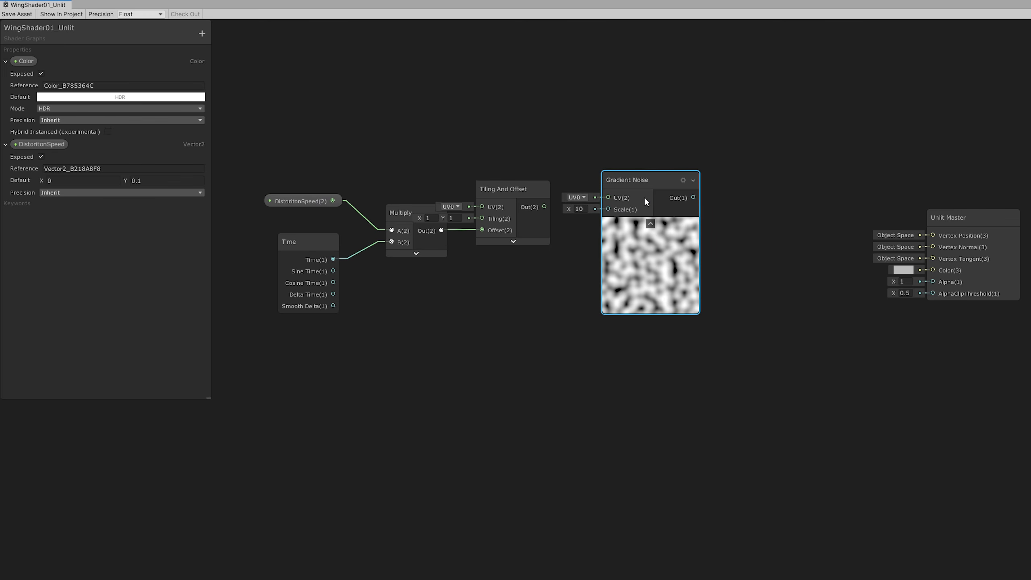
type("20")
left_click_drag(638, 179, 629, 208)
left_click(577, 238)
type("15")
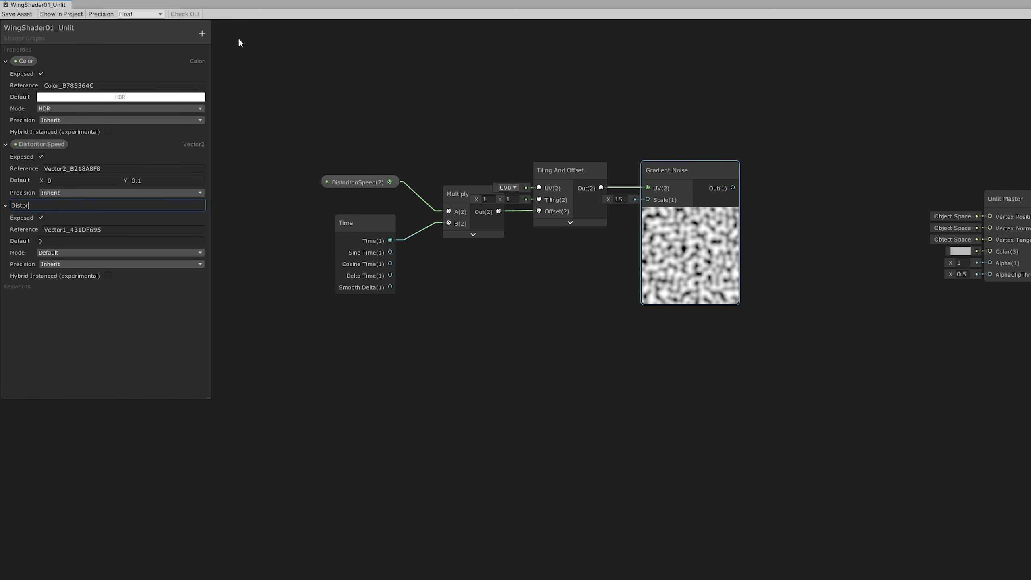
Add a Vector1 property named DistortionScale with a default of 15 and connect it to the Gradient Noise Scale
type("tionScale")
key("Return")
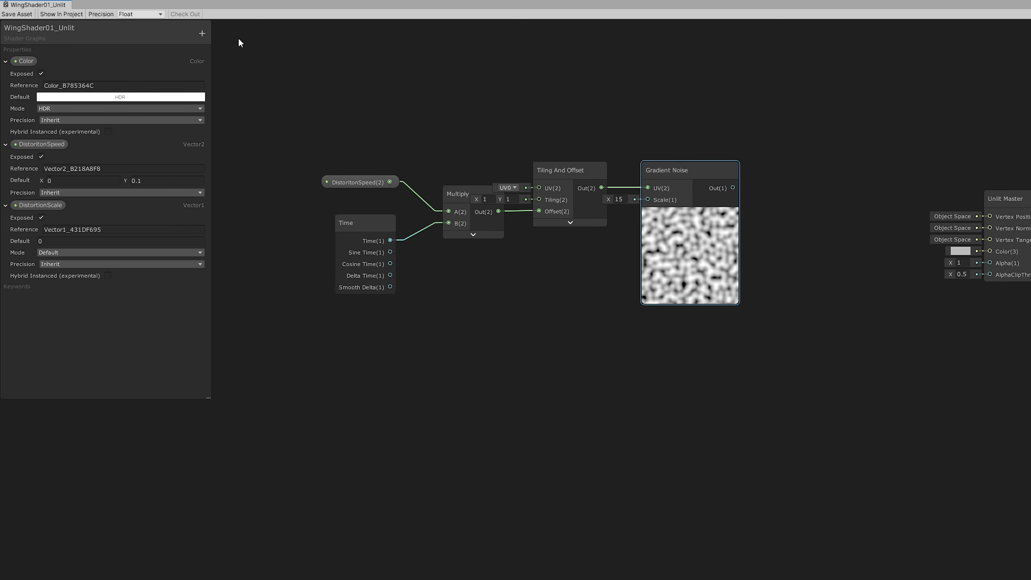
left_click(55, 241)
type("15")
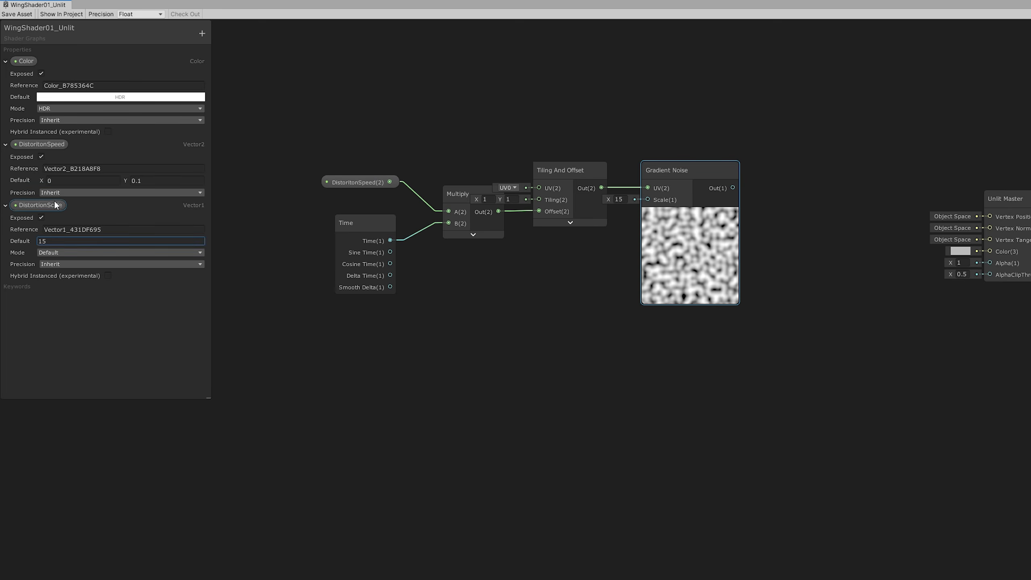
left_click_drag(54, 204, 647, 200)
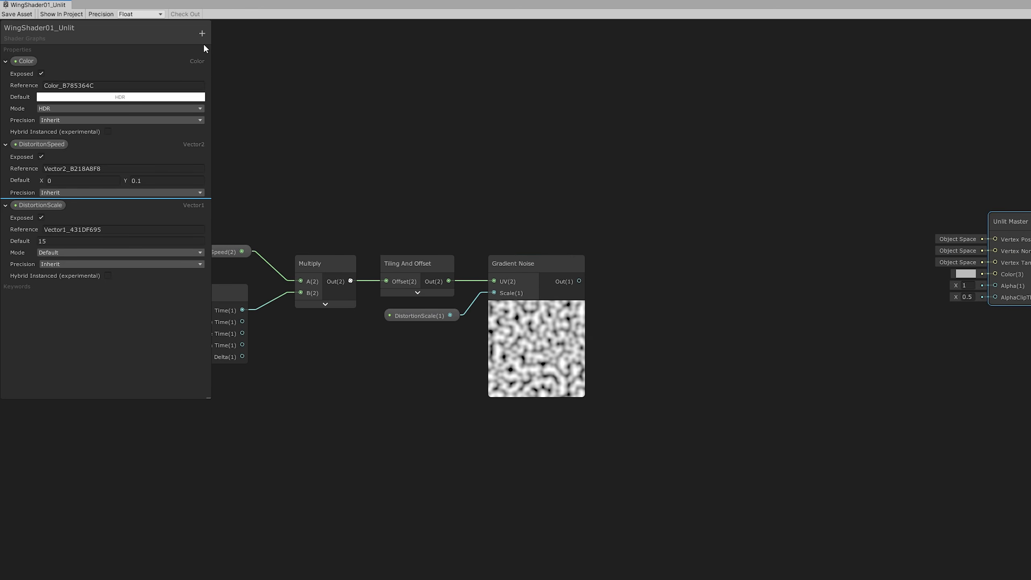
Add a Texture2D property named MainTex and reorder it directly below the Color property
left_click(202, 34)
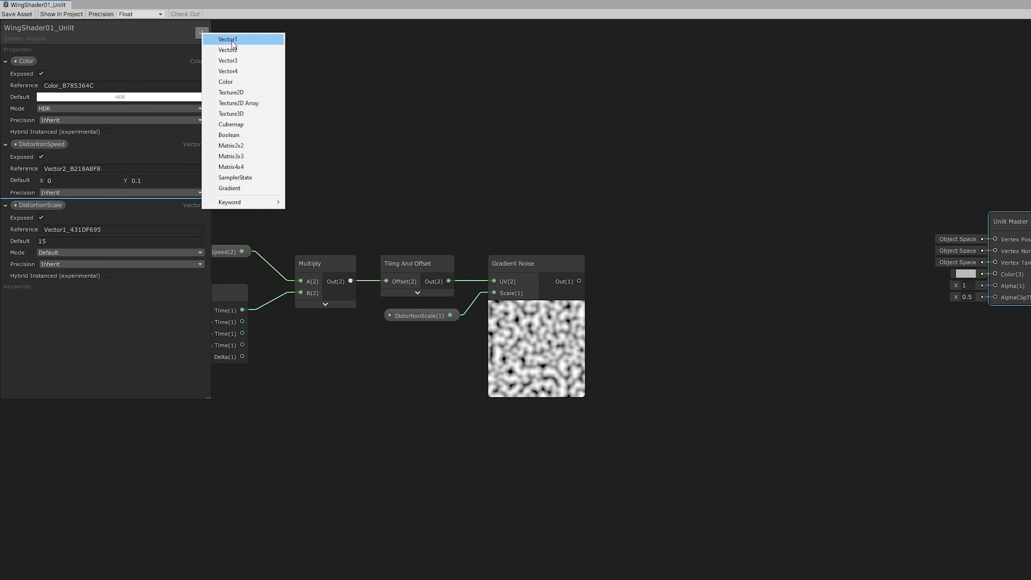
left_click(242, 92)
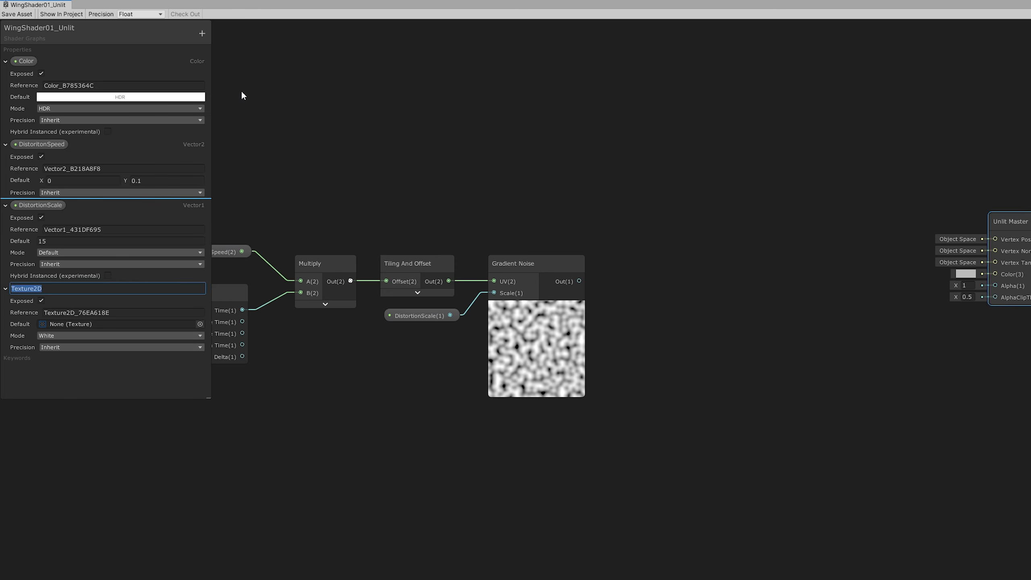
key("Return")
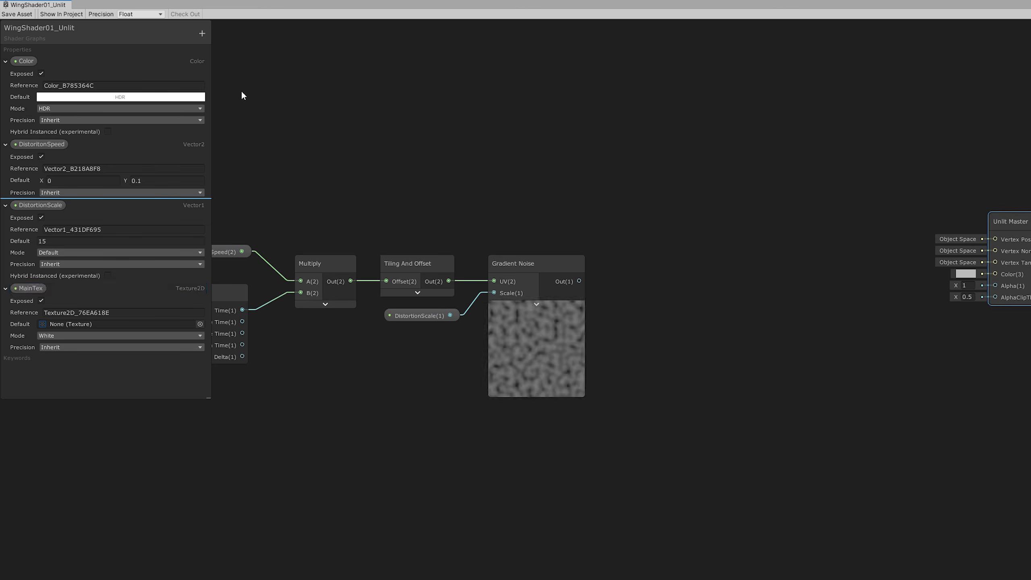
left_click_drag(36, 289, 51, 137)
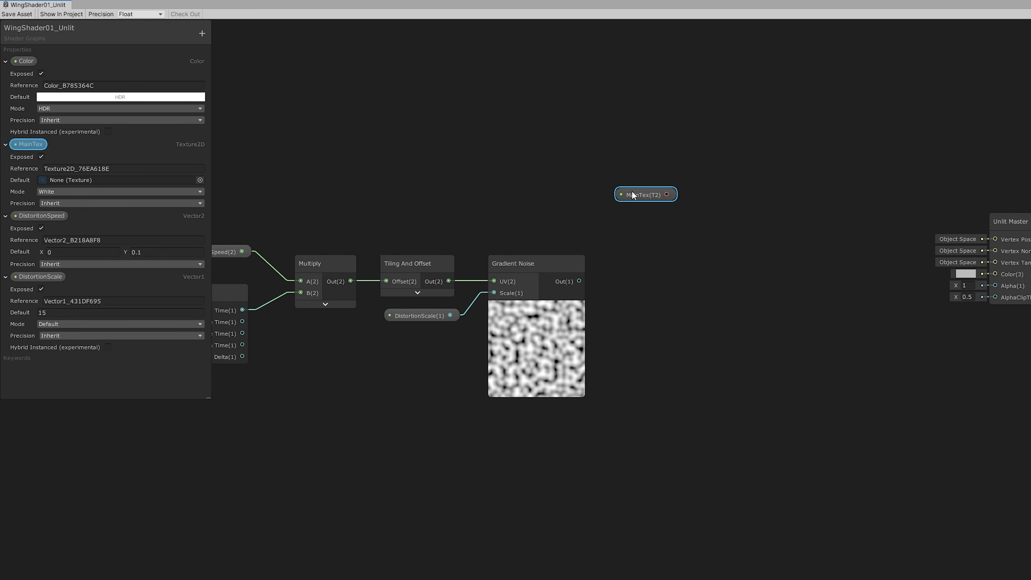
Place the MainTex property in the graph and connect it to the Texture input of a new Sample Texture 2D node
left_click_drag(633, 196, 560, 194)
left_click_drag(593, 194, 707, 179)
type("sa")
left_click(700, 212)
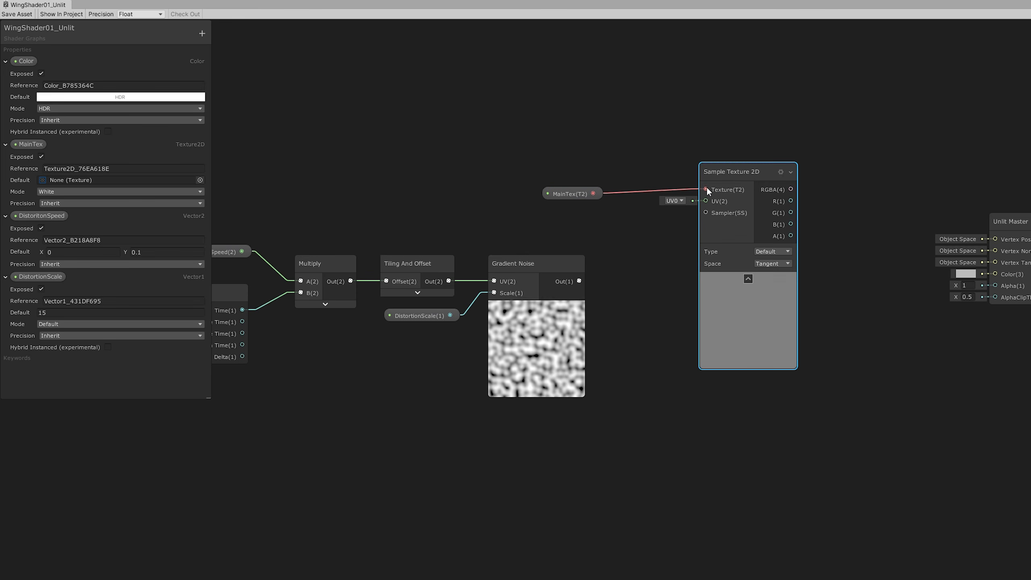
Set MainTex's default to Default-Particle, try the Gradient Noise output on the Sample Texture 2D UV and remove that connection
left_click_drag(579, 281, 698, 203)
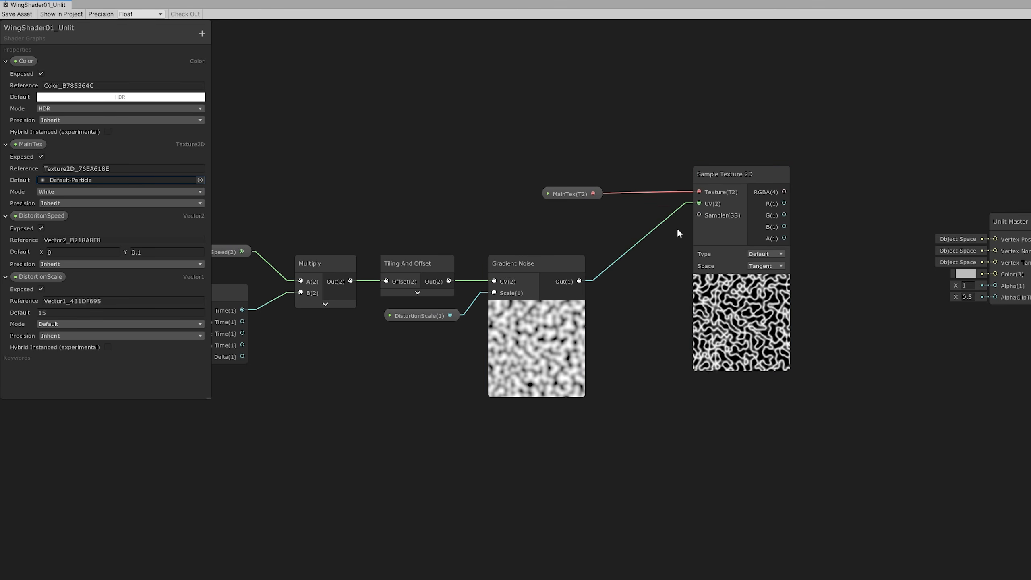
left_click(674, 214)
key("Delete")
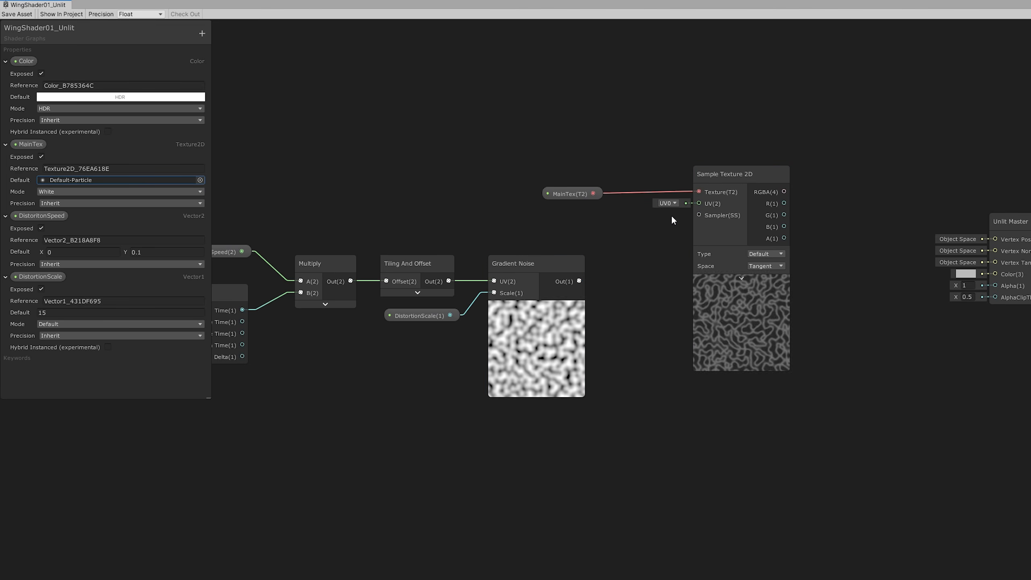
Add a UV node above the noise chain, collapse its preview and position it
middle_click_drag(562, 243, 607, 268)
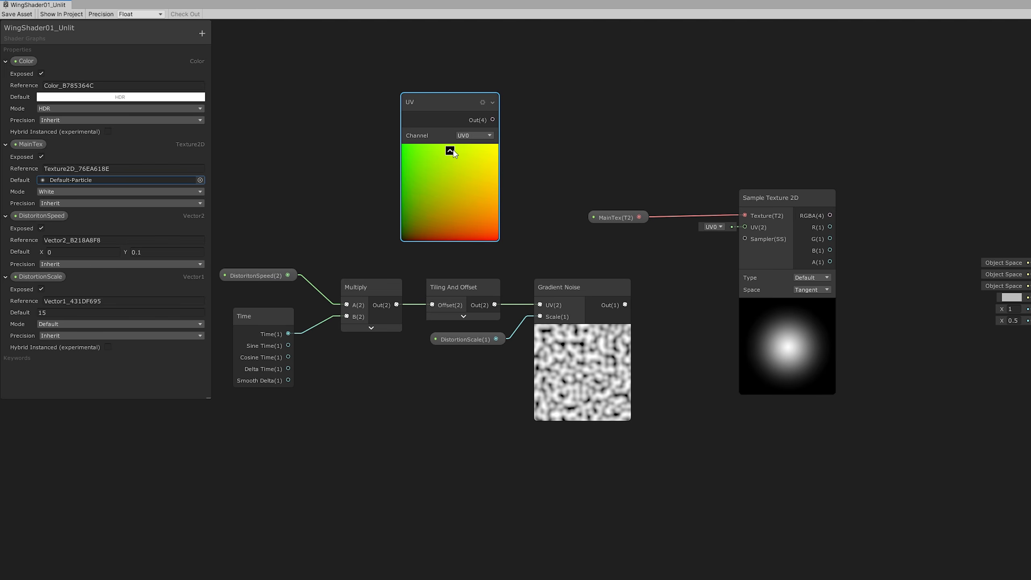
left_click(450, 150)
left_click_drag(434, 105, 456, 128)
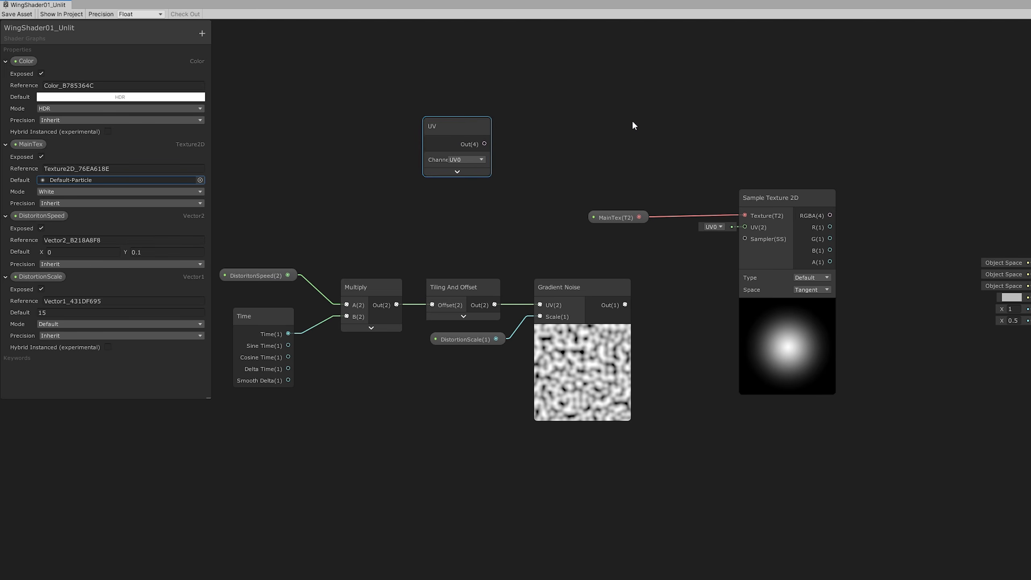
Add a Lerp node and position it above the Gradient Noise node
key("space")
type("ler")
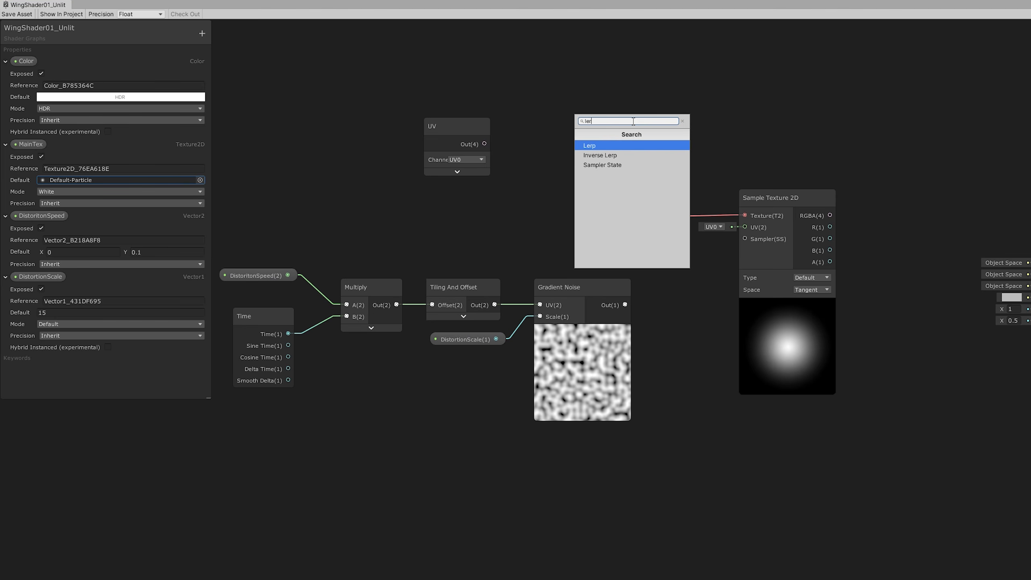
key("Return")
left_click_drag(662, 132, 690, 74)
Connect UV to the Lerp's A and Gradient Noise to B, and feed the Lerp output into the Sample Texture 2D UV
left_click_drag(485, 144, 664, 102)
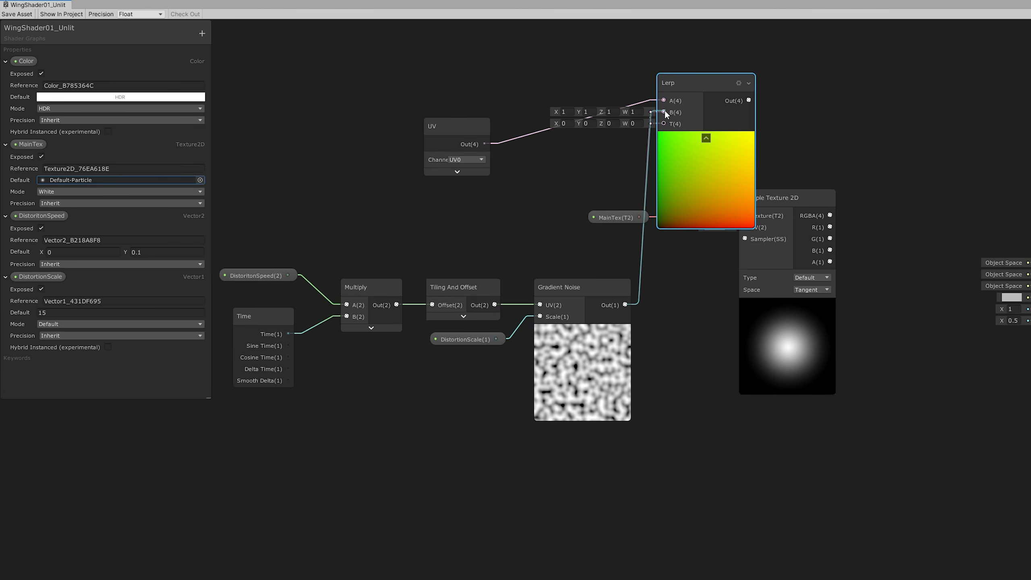
left_click_drag(664, 110, 665, 109)
left_click_drag(713, 87, 686, 99)
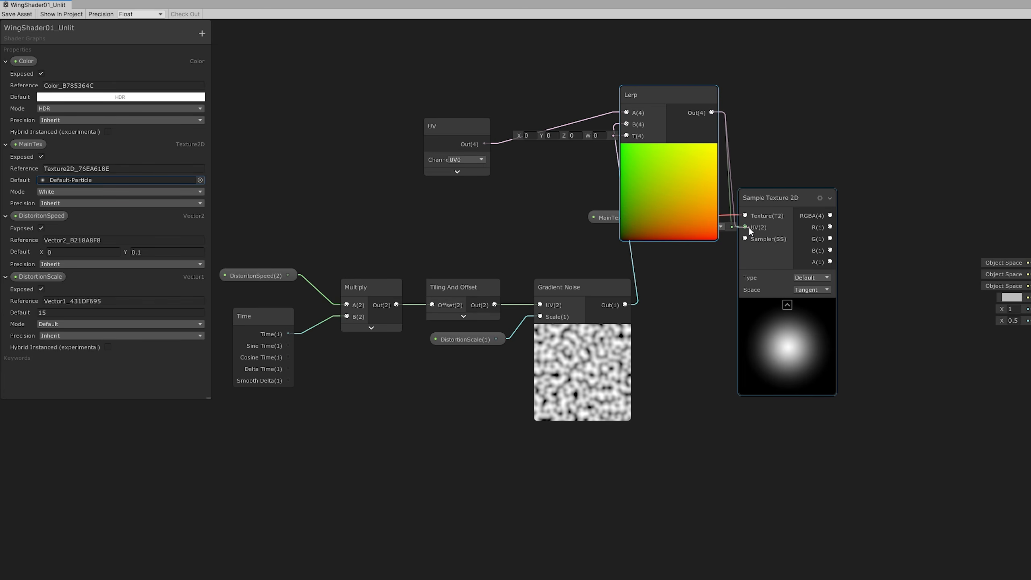
left_click_drag(671, 122, 718, 118)
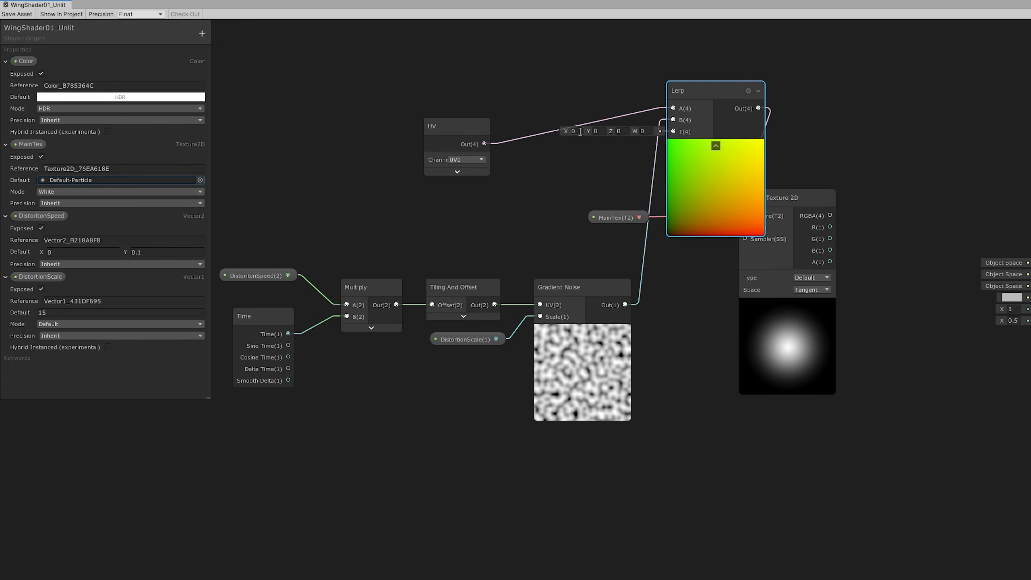
Add a DistortionAmount slider property, default 0.05 and range 0 to 0.2, and connect it to the Lerp's T
left_click_drag(567, 131, 565, 128)
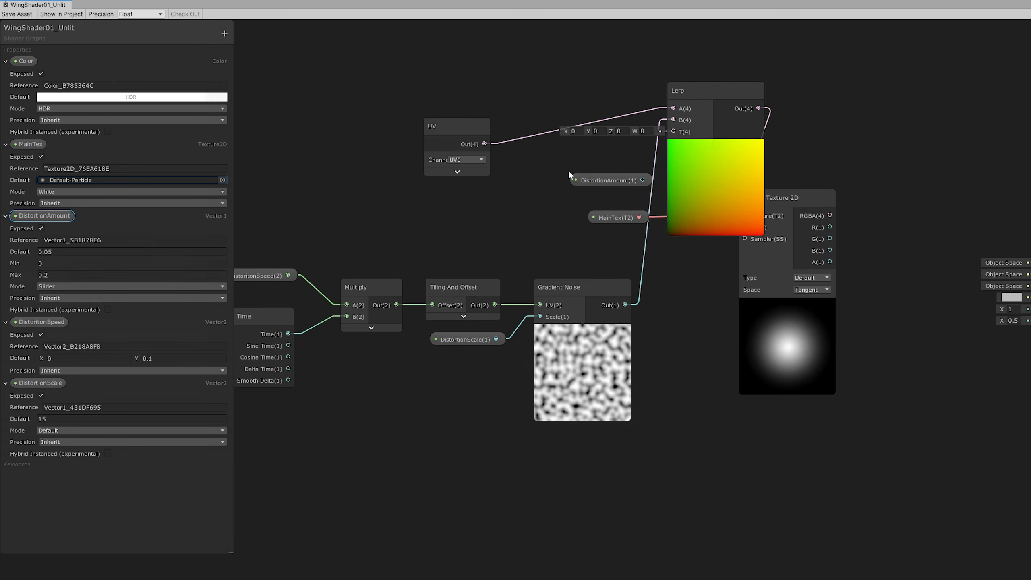
left_click_drag(641, 180, 672, 131)
left_click_drag(620, 182, 599, 167)
Rearrange the Sample Texture 2D, MainTex and DistortionAmount nodes neatly around the Lerp node
left_click_drag(785, 203, 894, 114)
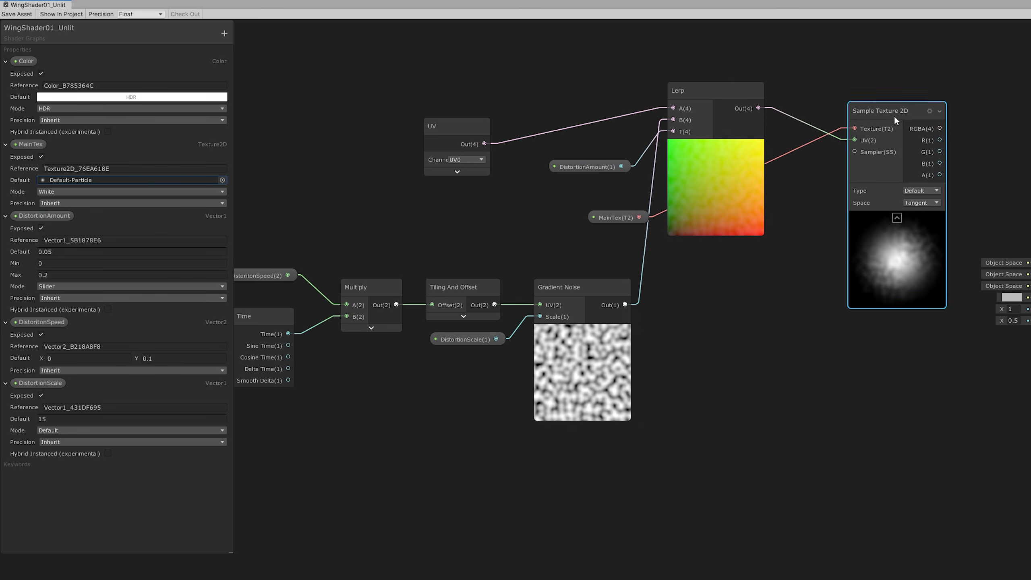
left_click_drag(612, 217, 712, 84)
left_click_drag(860, 145, 836, 109)
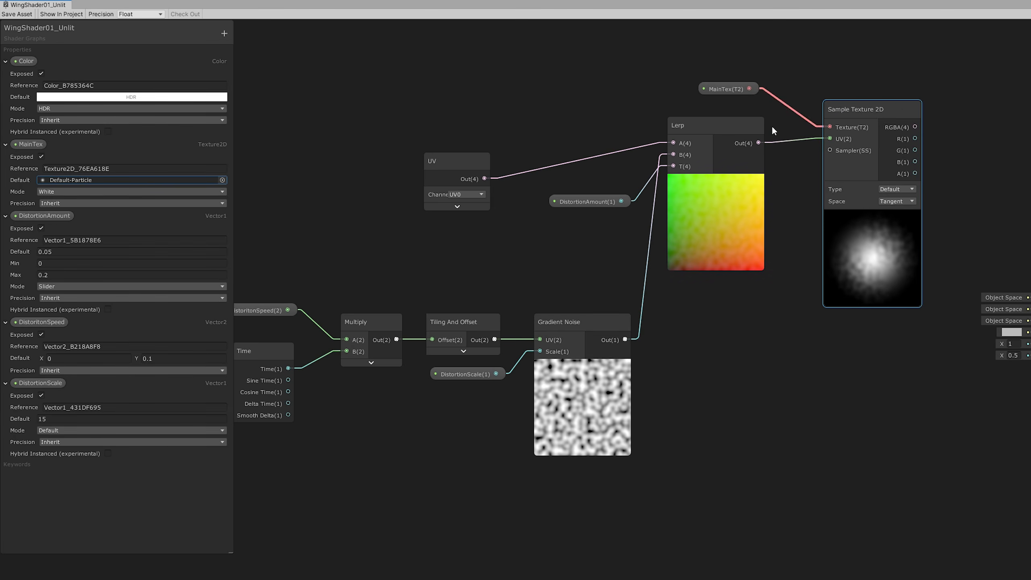
left_click_drag(584, 199, 596, 166)
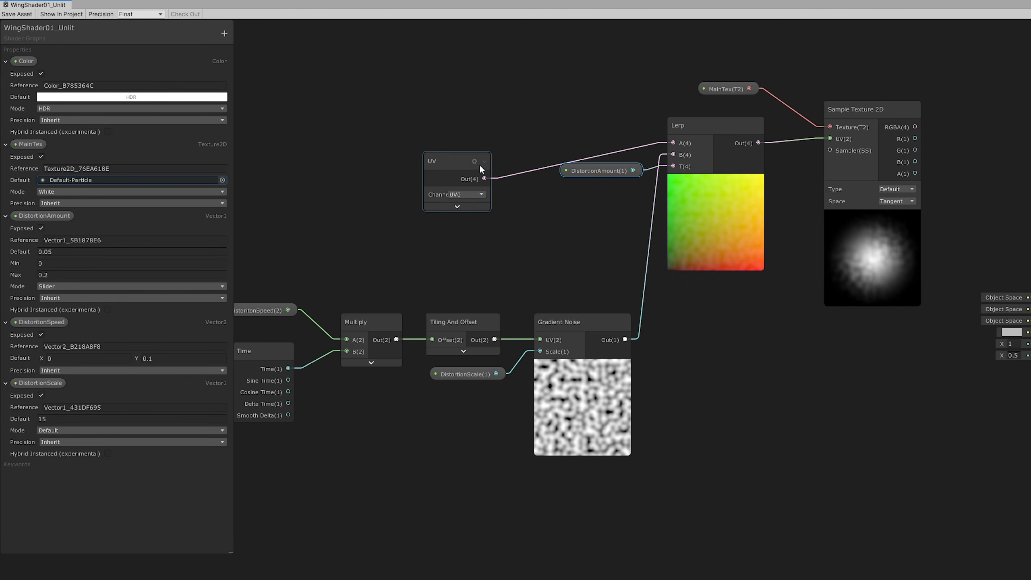
Reposition the UV node near the Lerp, and add a Multiply node below with the Time output feeding its A input
left_click_drag(479, 165, 528, 116)
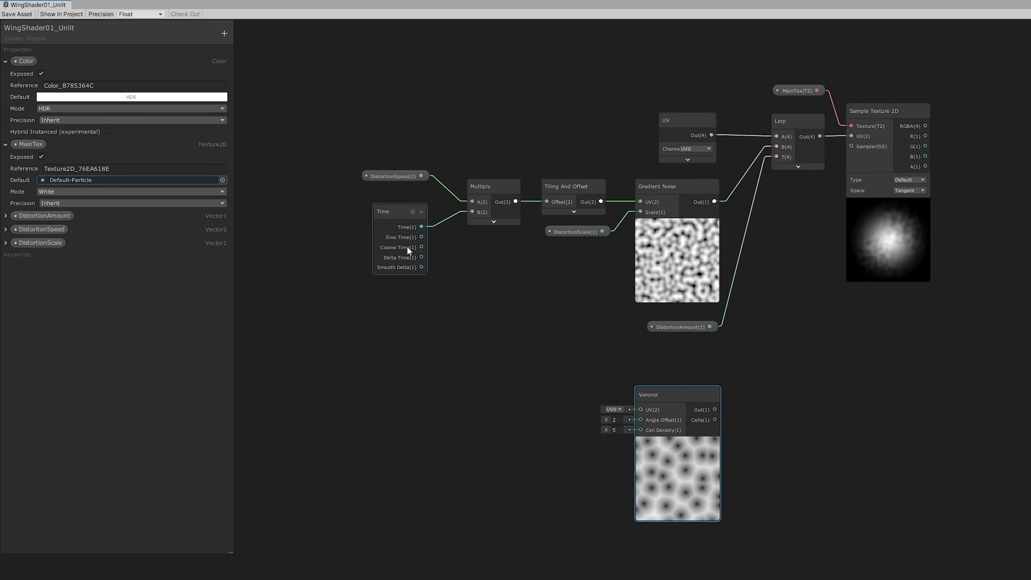
left_click_drag(421, 227, 489, 346)
type("mul")
left_click(480, 372)
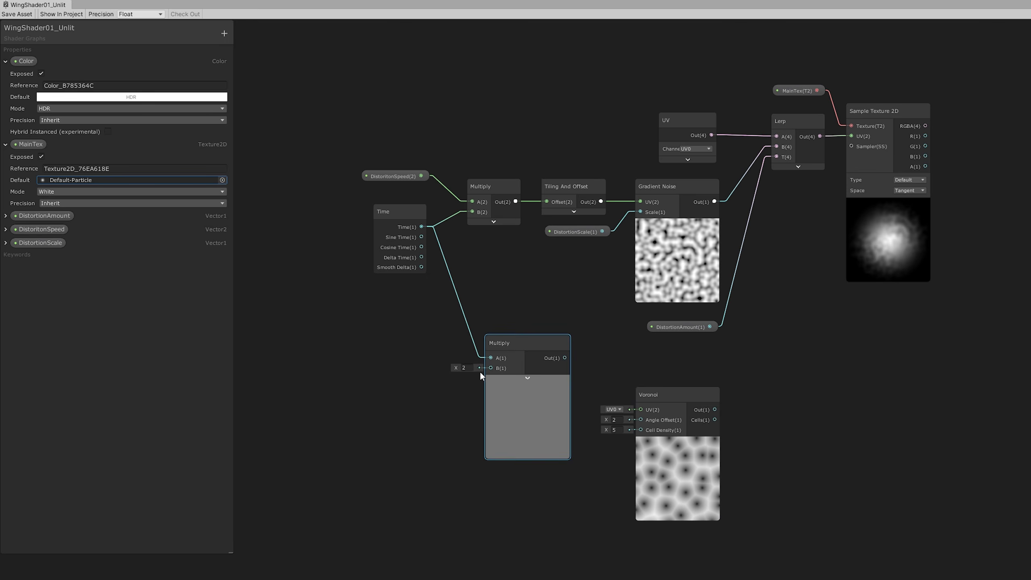
Add a Vector2 property DissolveSpeed with default Y 0.1, connect it to the new Multiply's B and collapse that node's preview
left_click(224, 34)
left_click(250, 53)
type("DissolveSpeed")
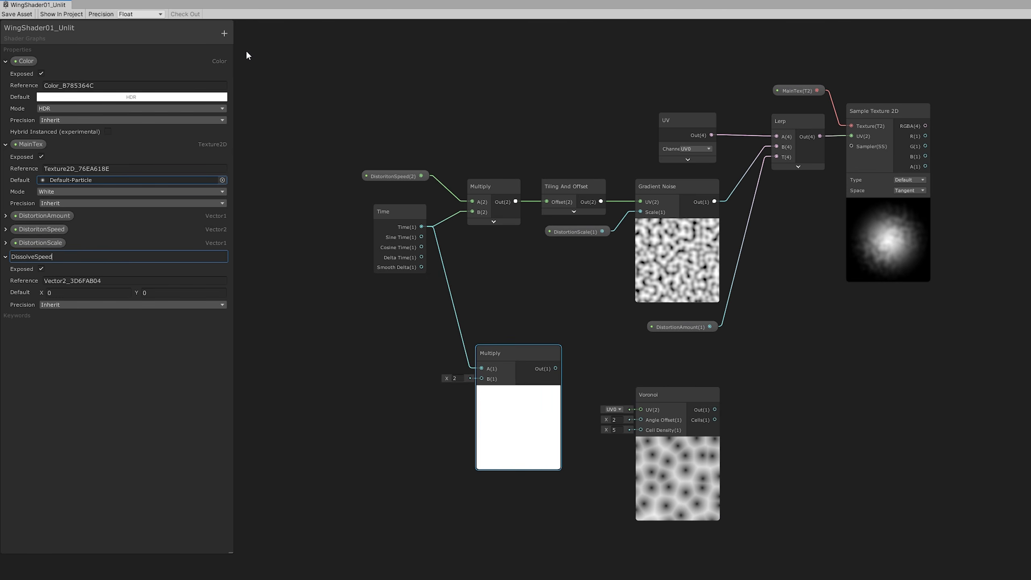
key("Return")
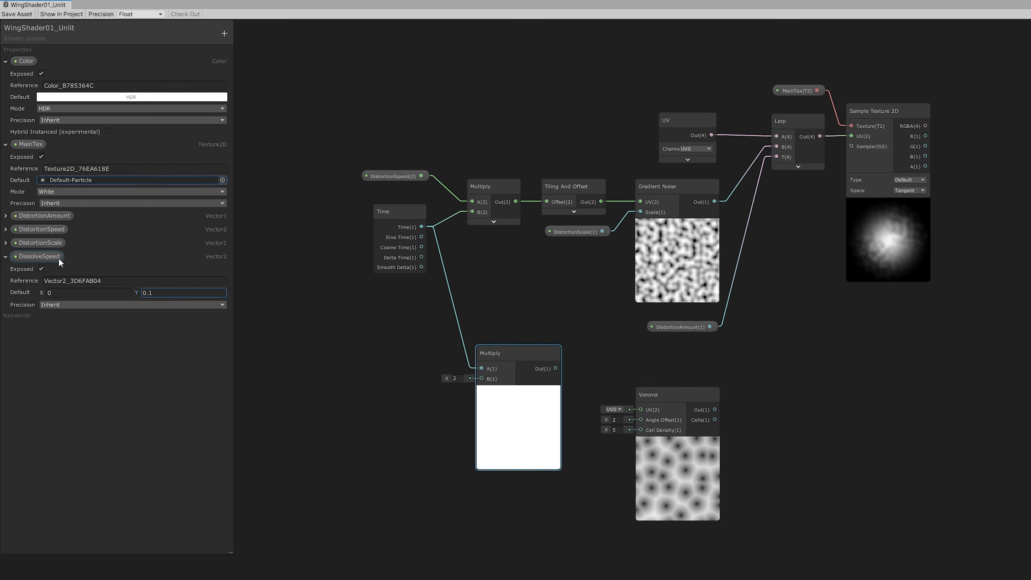
left_click_drag(375, 396, 498, 367)
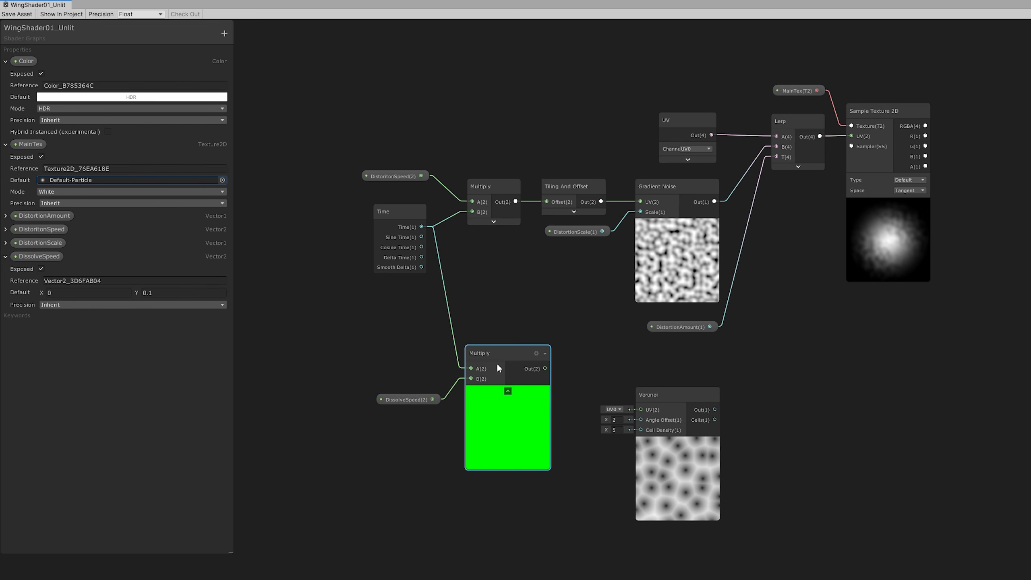
left_click(507, 391)
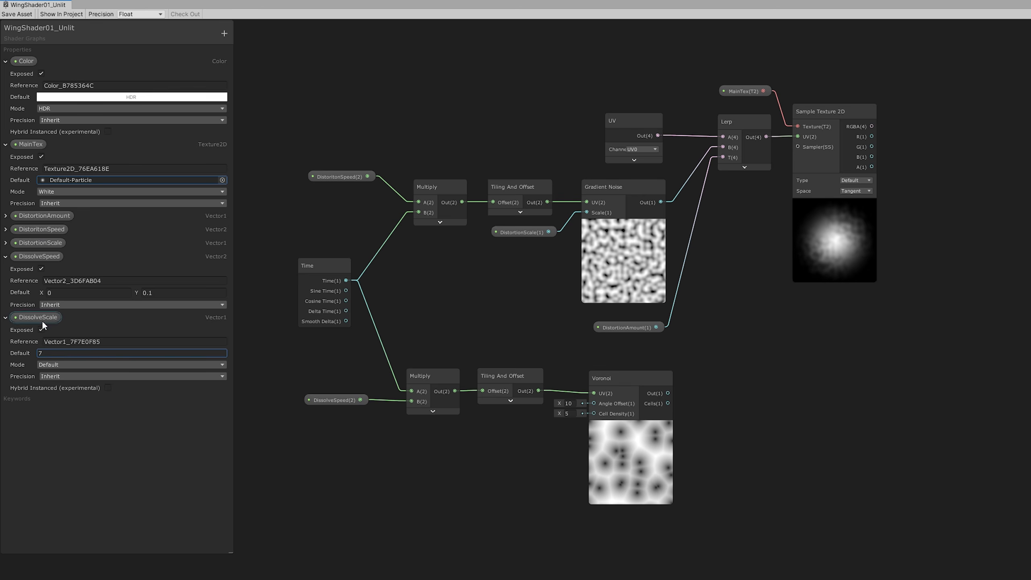
Place the DissolveScale property beside the Voronoi node and connect it to Cell Density
left_click_drag(41, 320, 589, 412)
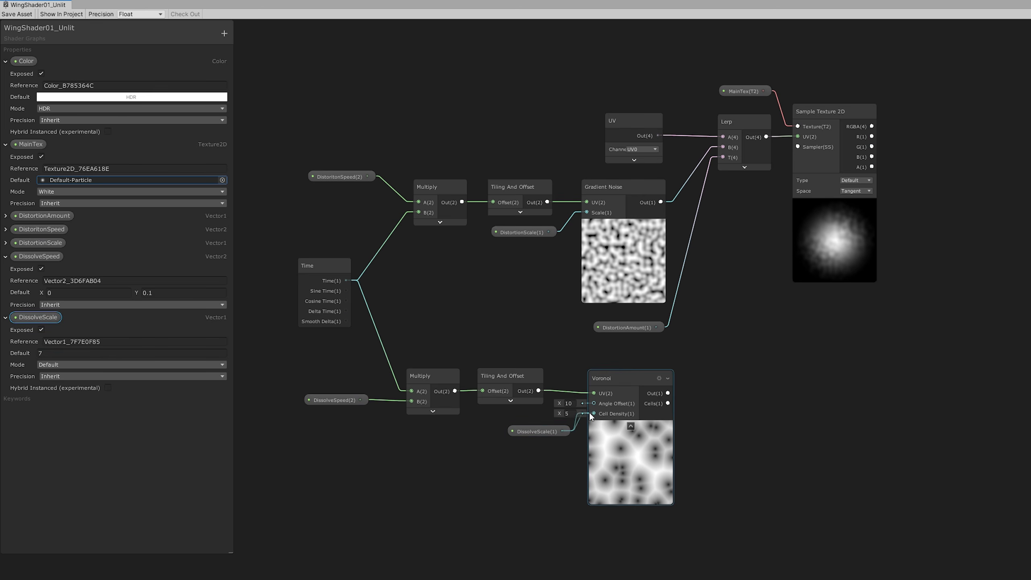
left_click(510, 432)
middle_click_drag(681, 373, 550, 419)
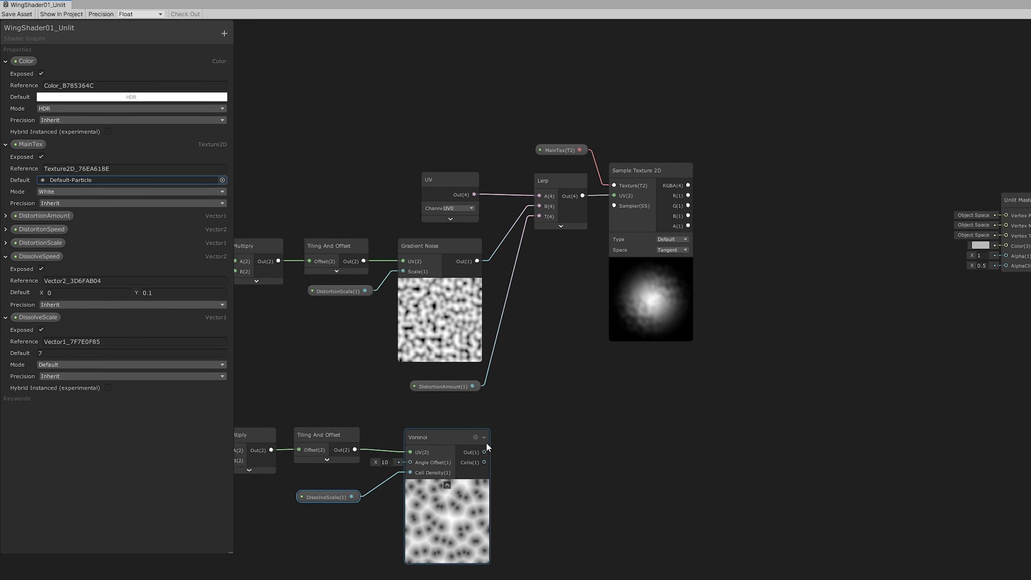
Multiply the Sample Texture 2D RGBA by the Voronoi output in a new node, and set DissolveSpeed's default Y to 0.15
left_click_drag(483, 451, 714, 430)
type("mul")
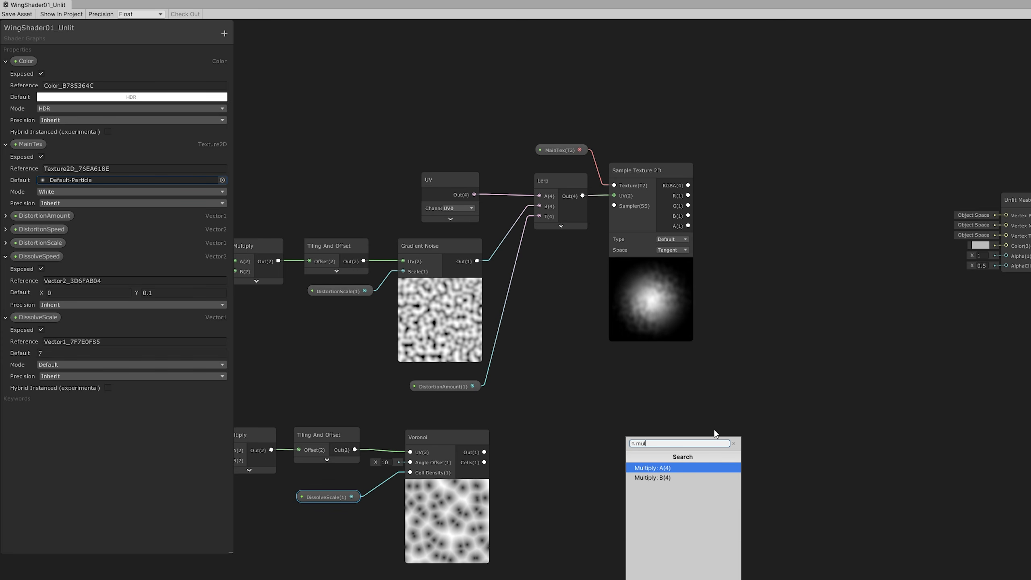
key("Return")
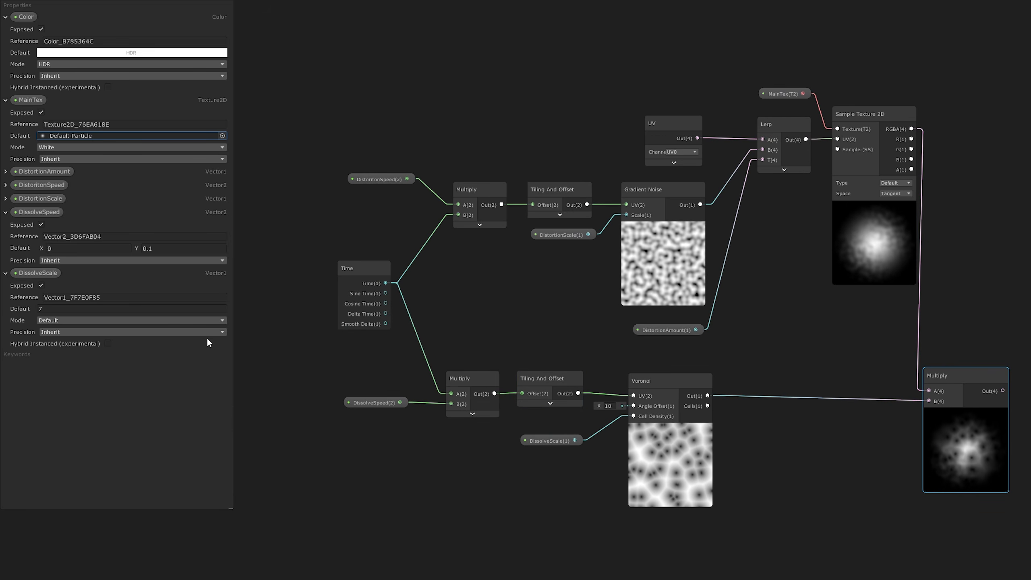
left_click(161, 248)
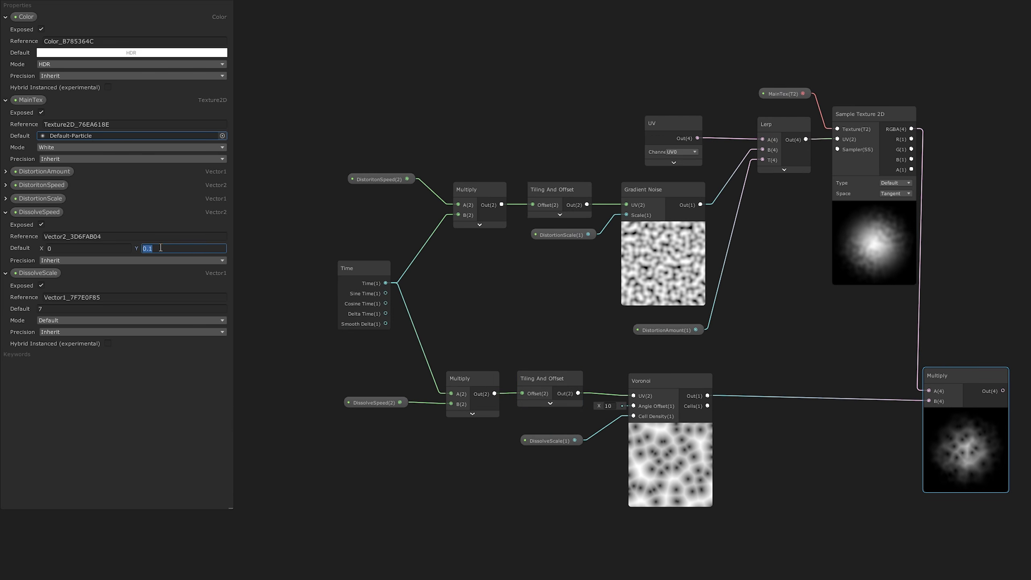
type(".15")
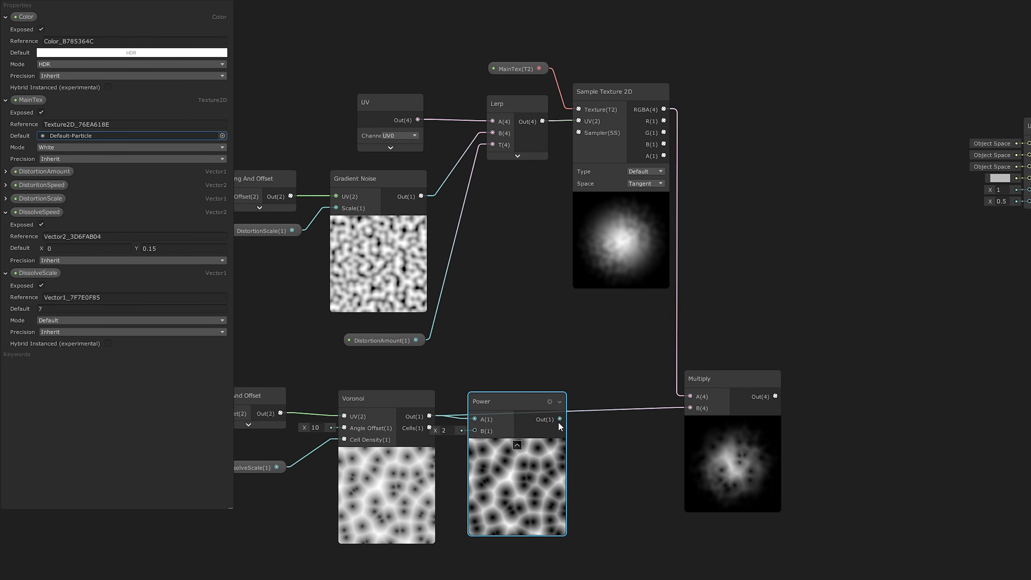
Connect the Power output to B of the Multiply below Sample Texture 2D, space the Power node evenly and set its B to 1
left_click_drag(558, 419, 672, 408)
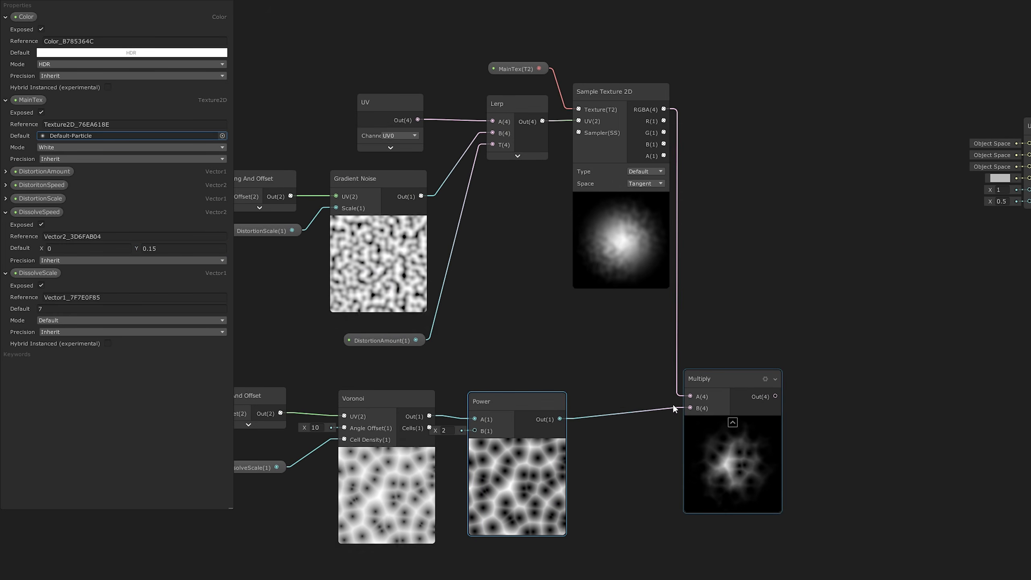
left_click_drag(518, 400, 545, 396)
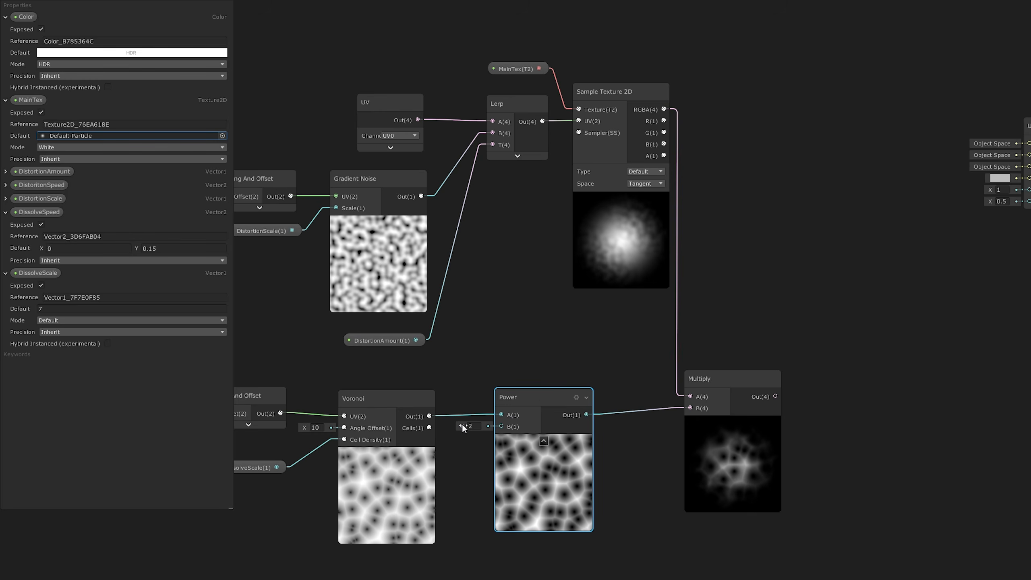
left_click_drag(463, 424, 487, 425)
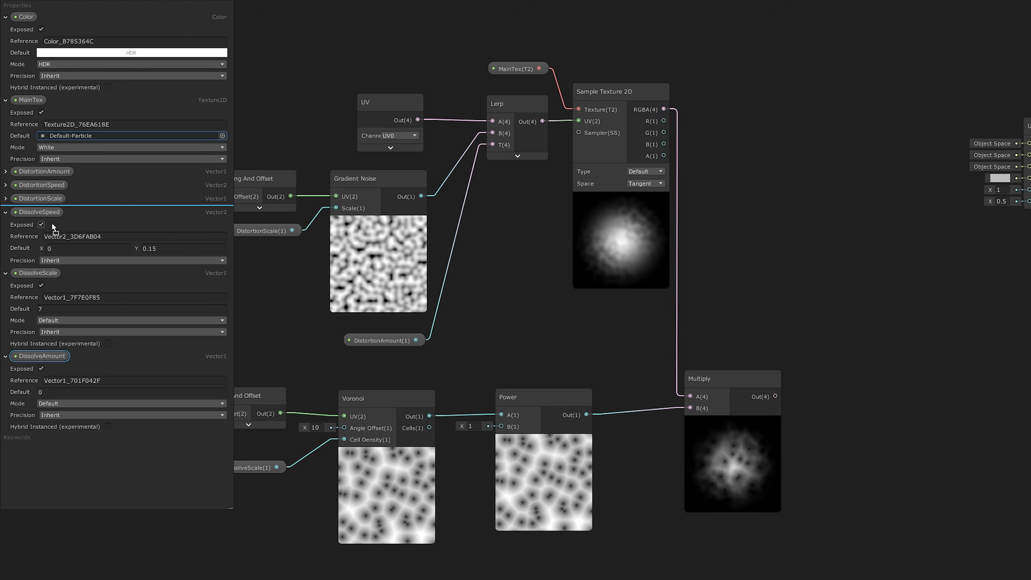
Move the DissolveAmount property above DissolveSpeed and make it a slider with minimum -10 and maximum 20
left_click_drag(53, 228, 51, 213)
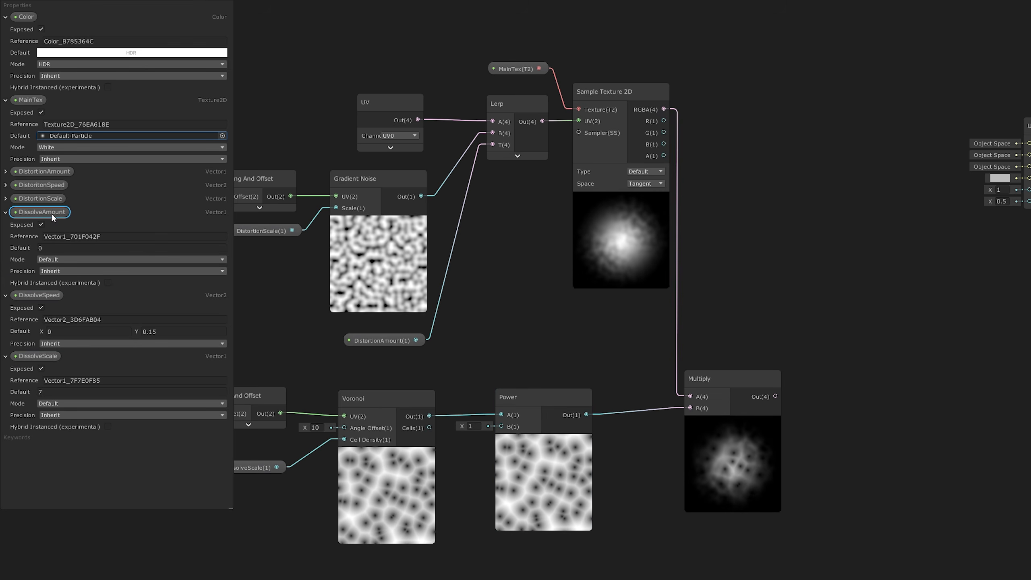
left_click(50, 259)
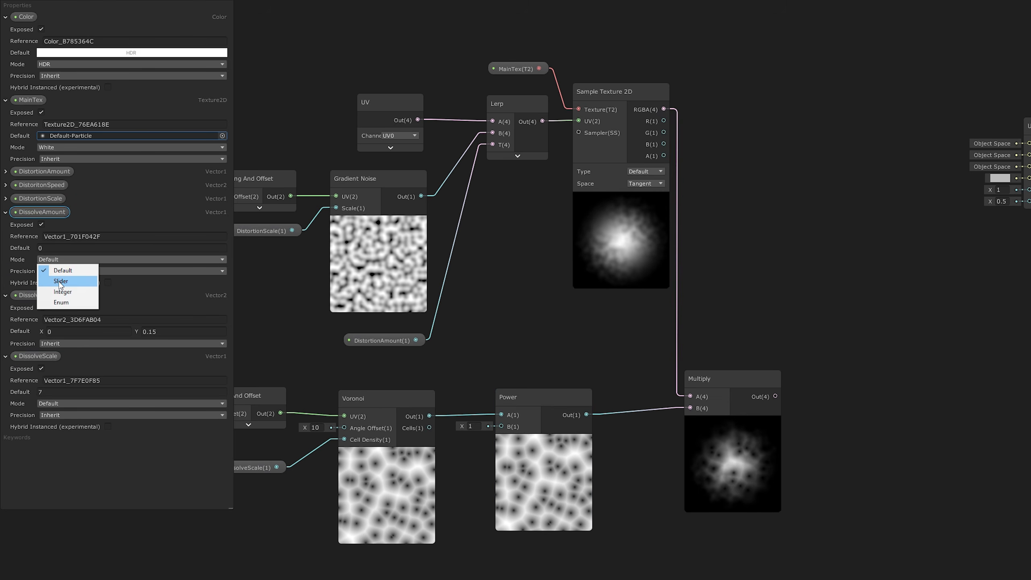
left_click(60, 281)
left_click(63, 260)
type("-1")
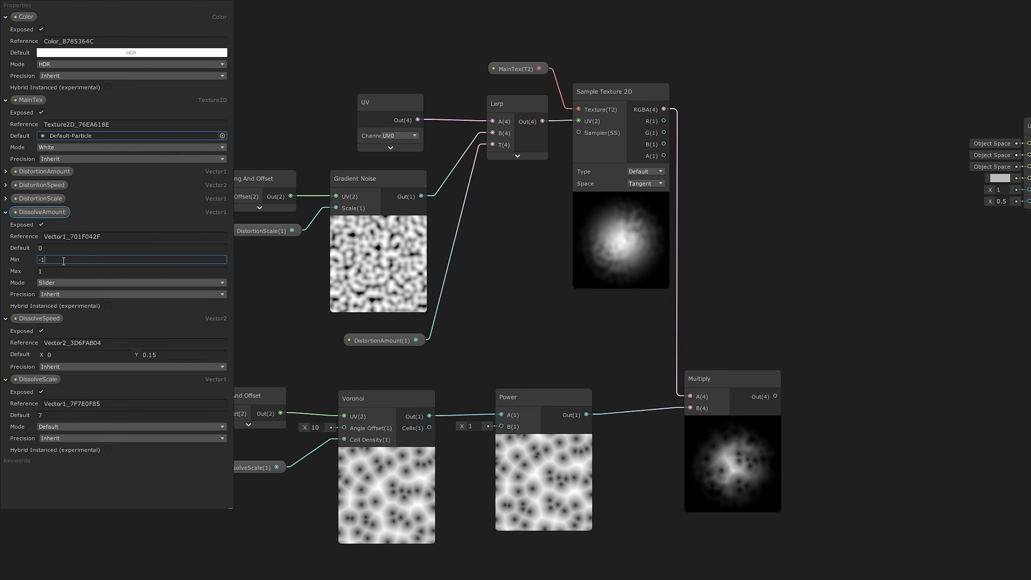
key("Tab")
type("10")
Connect DissolveAmount to the Power node's B, set its default and maximum to 10, and place its node before Power
left_click_drag(63, 217, 470, 476)
left_click_drag(537, 477, 502, 425)
left_click(71, 248)
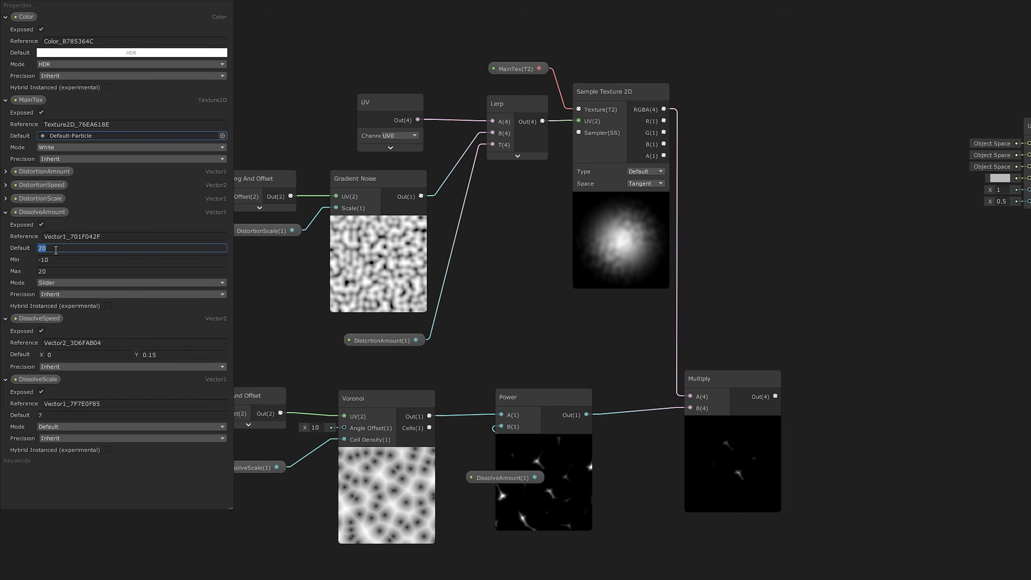
type("10")
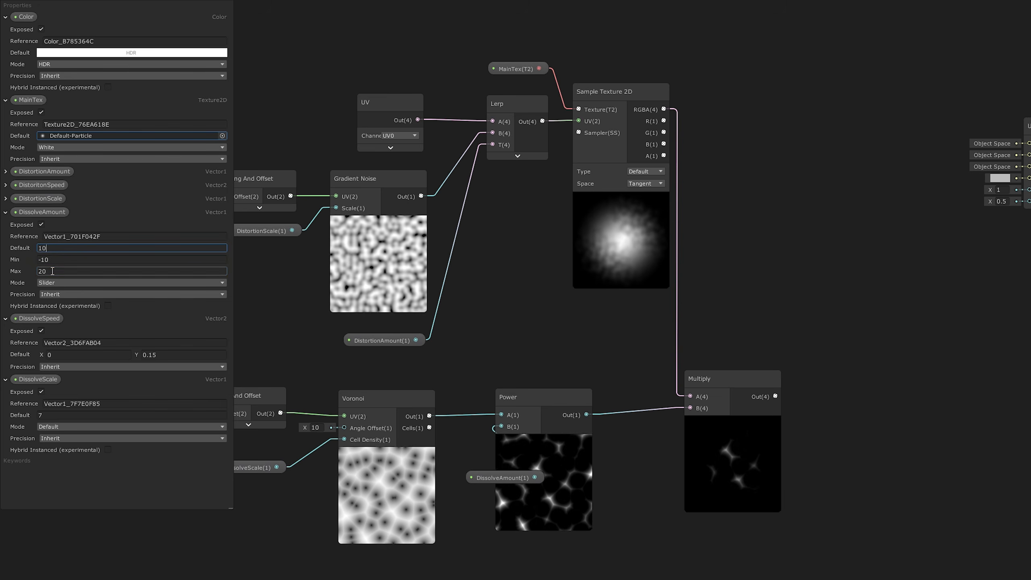
left_click(51, 272)
type("10")
left_click_drag(498, 481, 431, 450)
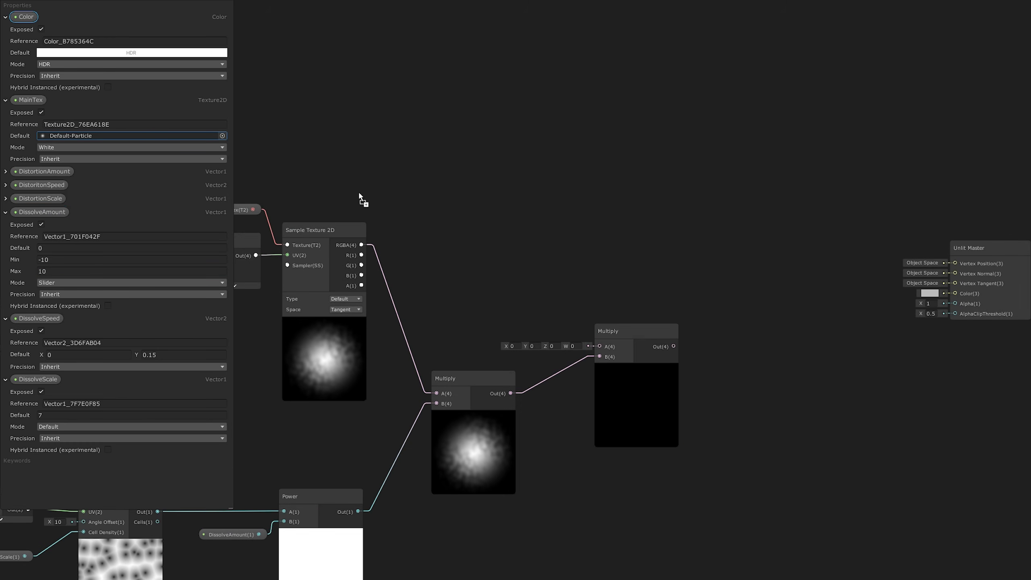
Connect the Color property to A of the second Multiply and arrange both nodes after the texture Multiply
left_click_drag(359, 197, 600, 346)
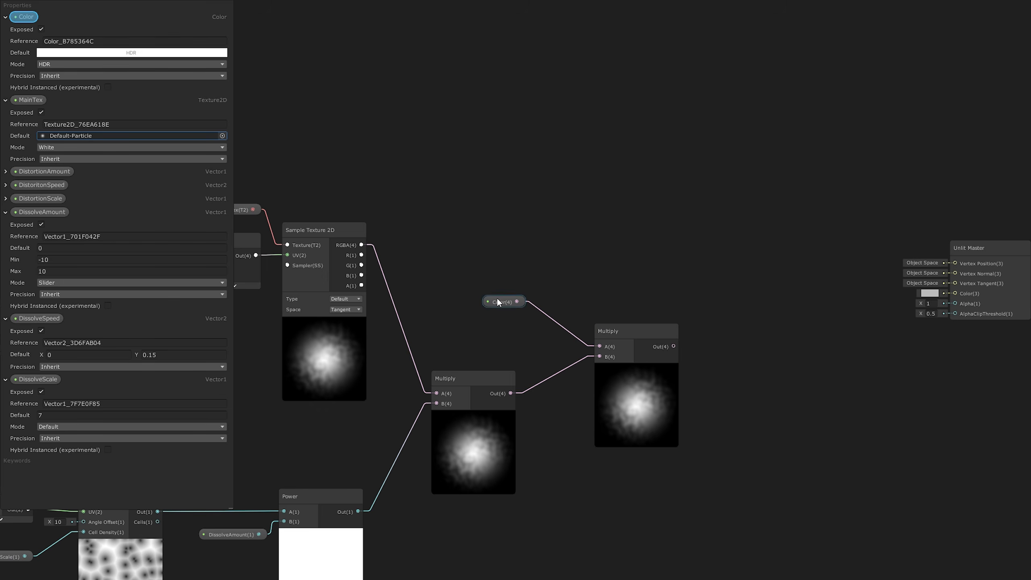
left_click_drag(497, 298, 483, 323)
left_click_drag(609, 333, 600, 350)
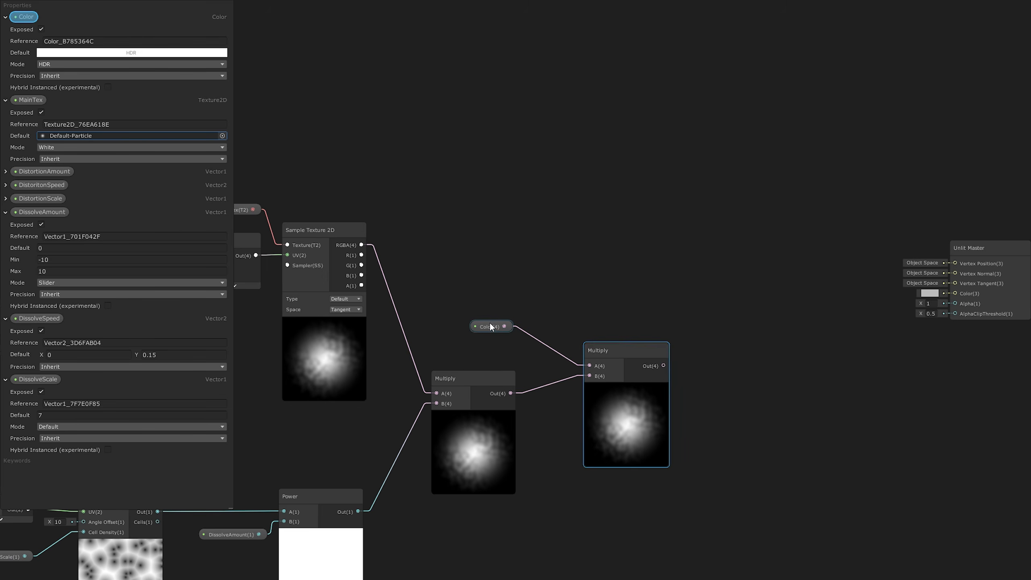
left_click_drag(489, 323, 492, 327)
Connect the Vertex Color output to A of the last Multiply node before the Unlit Master
middle_click_drag(659, 308, 554, 308)
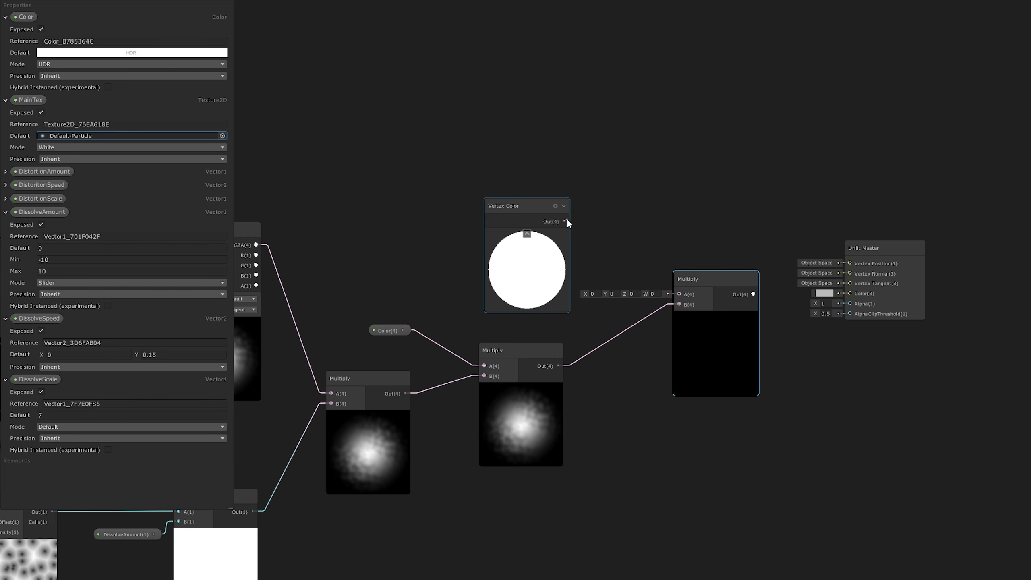
left_click_drag(567, 220, 777, 257)
middle_click_drag(783, 261, 595, 254)
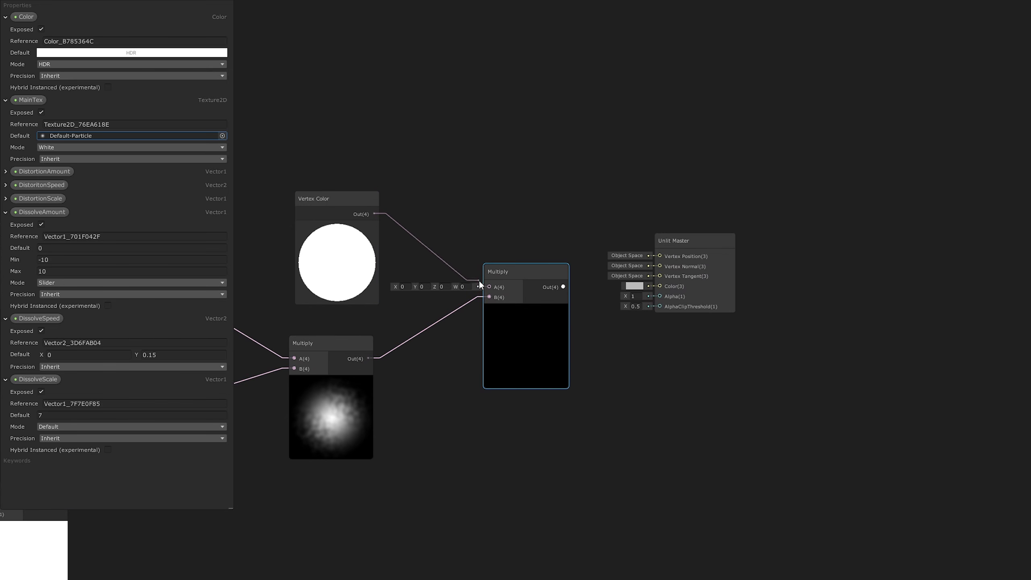
left_click_drag(478, 280, 489, 287)
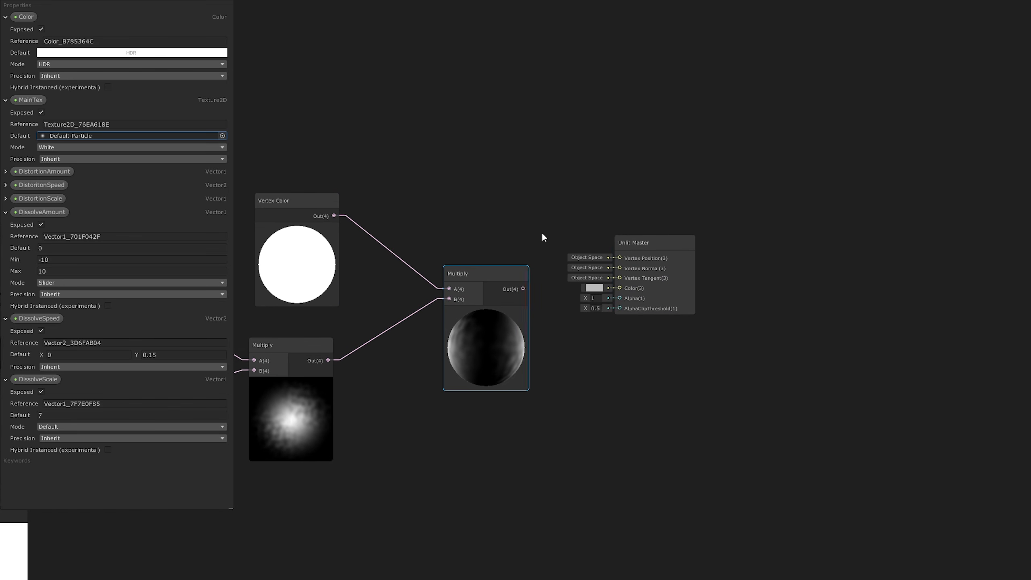
Feed the last Multiply's output into the Unlit Master's Color and Alpha, and set AlphaClipThreshold to 0
left_click(622, 254)
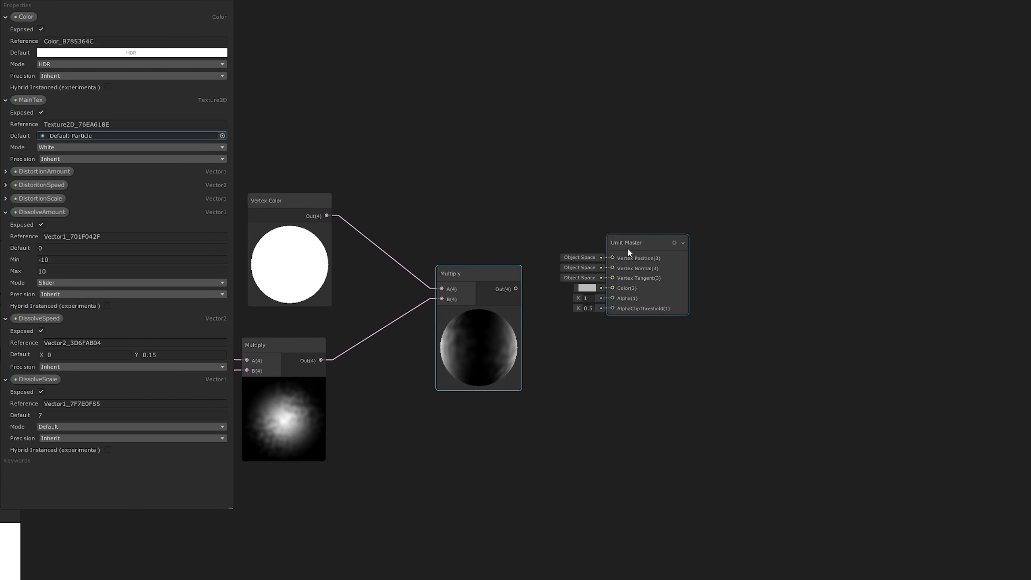
left_click(510, 359)
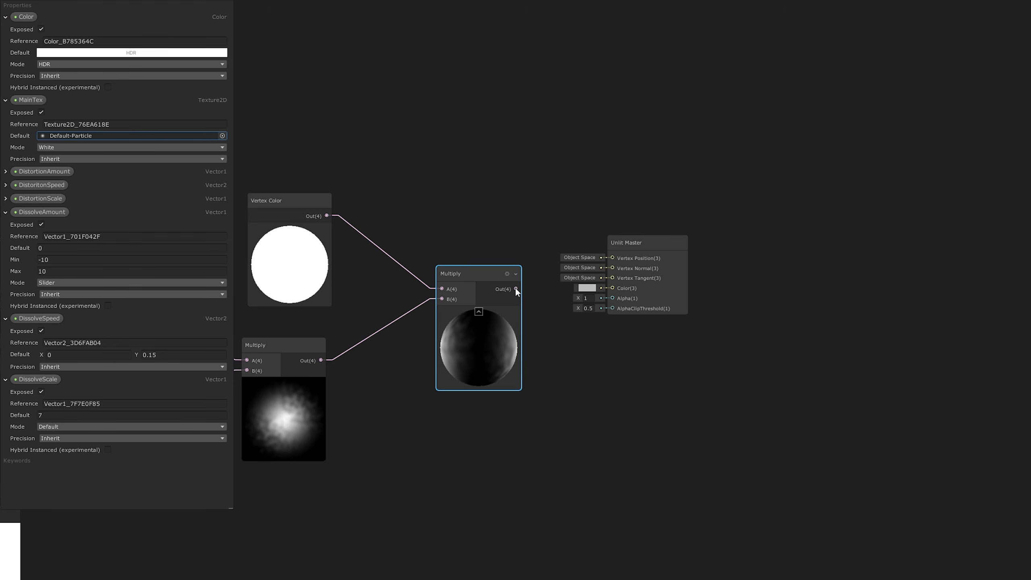
left_click_drag(515, 288, 613, 287)
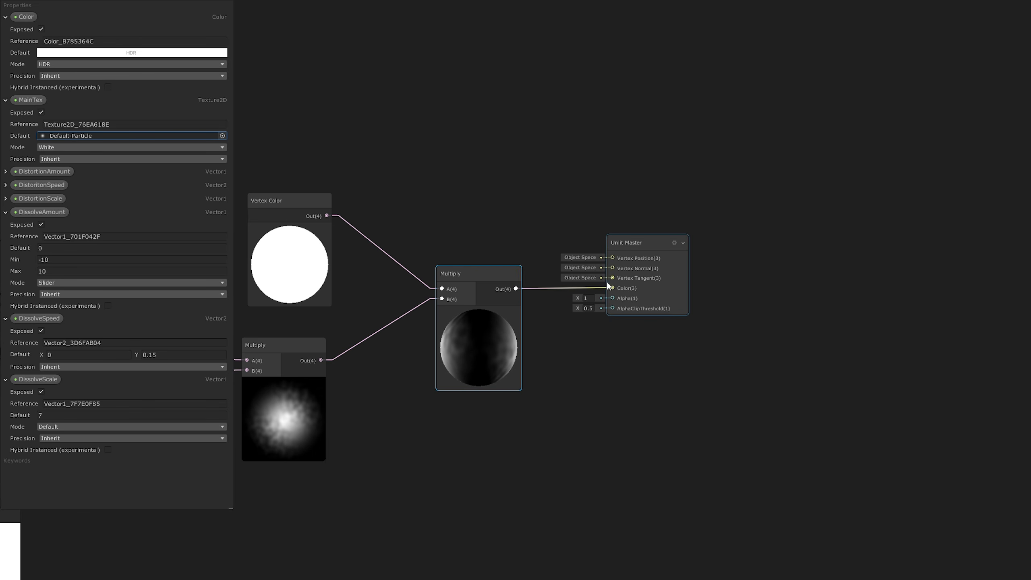
left_click_drag(516, 289, 581, 308)
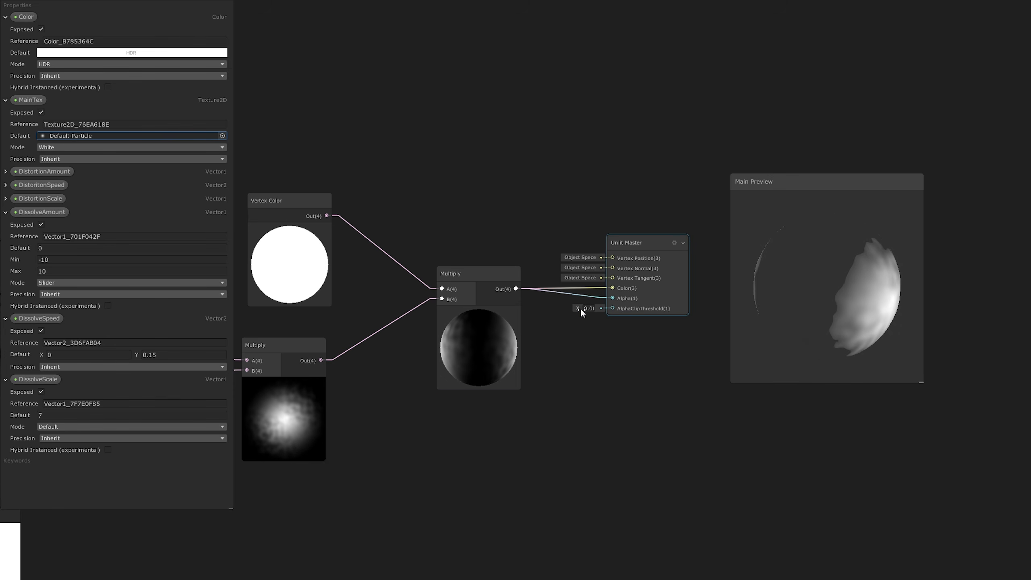
type("0")
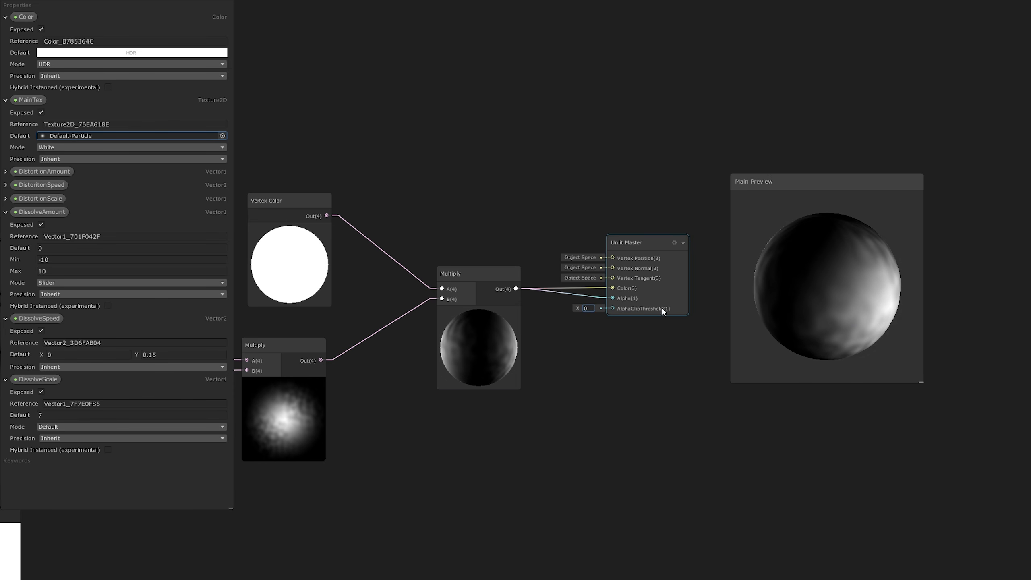
Set the Unlit Master's surface to Transparent and its blend mode to Additive, and enable Two Sided
left_click_drag(846, 338, 916, 317)
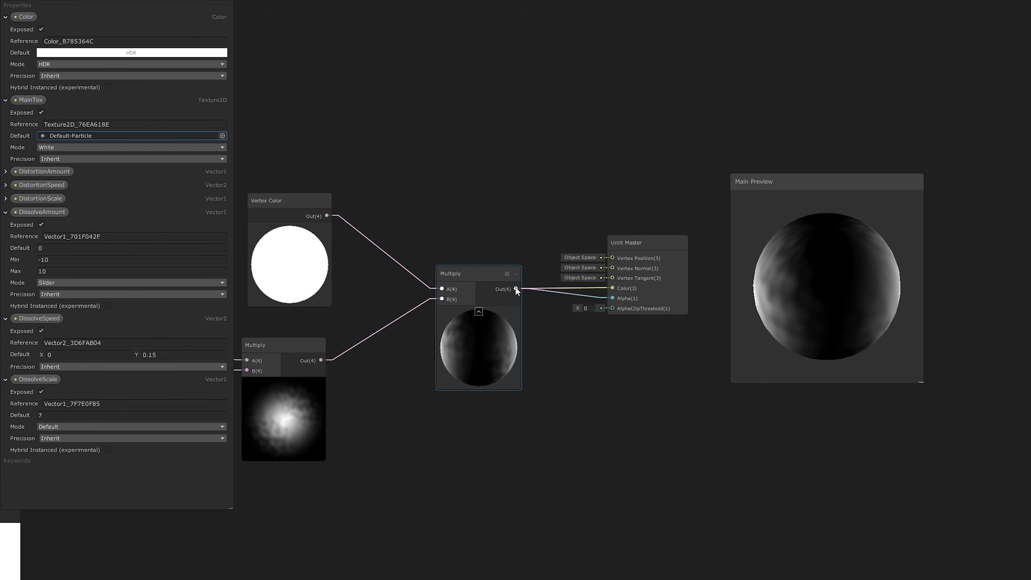
left_click(667, 267)
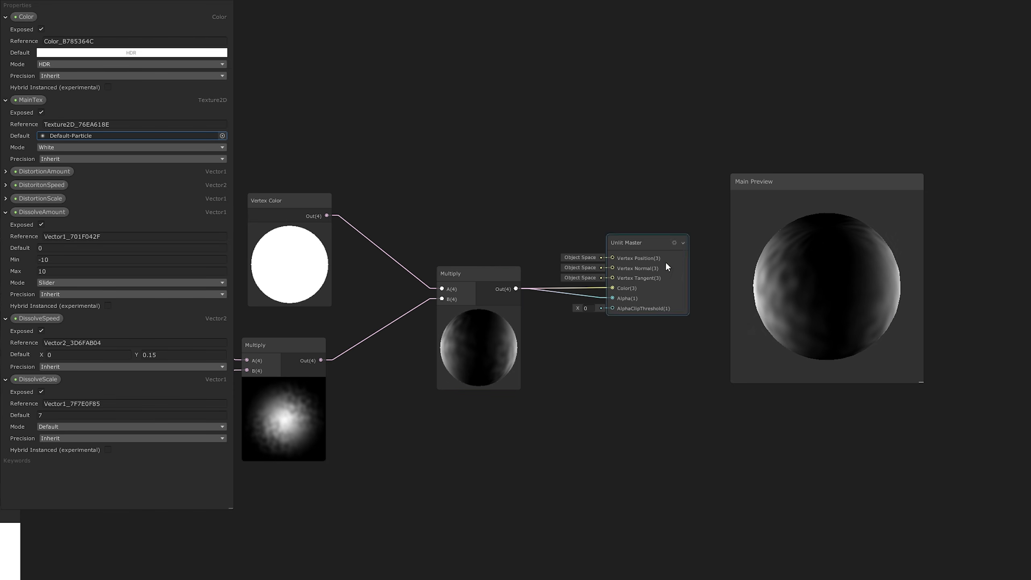
left_click(674, 242)
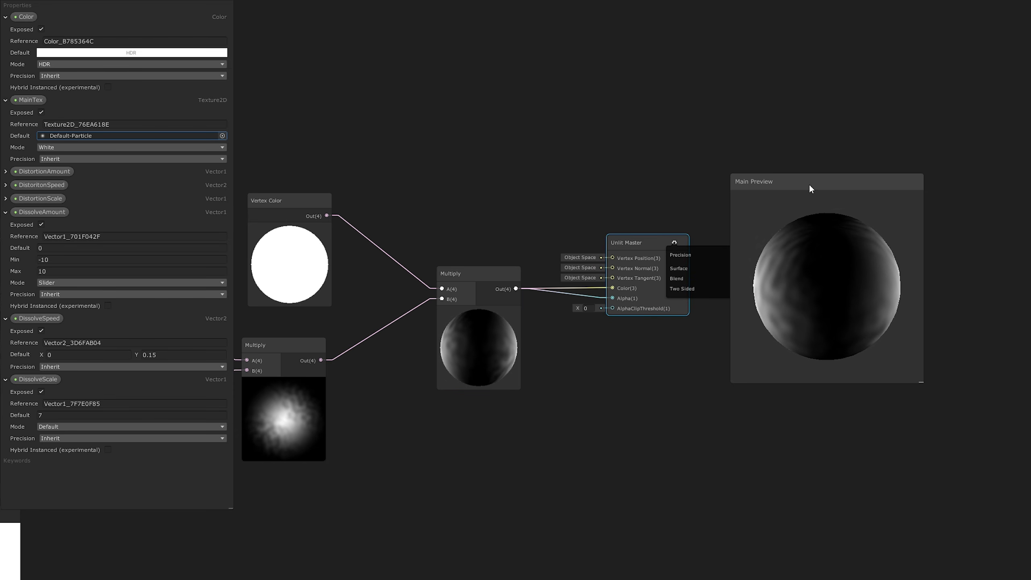
left_click_drag(827, 185, 890, 200)
left_click(765, 269)
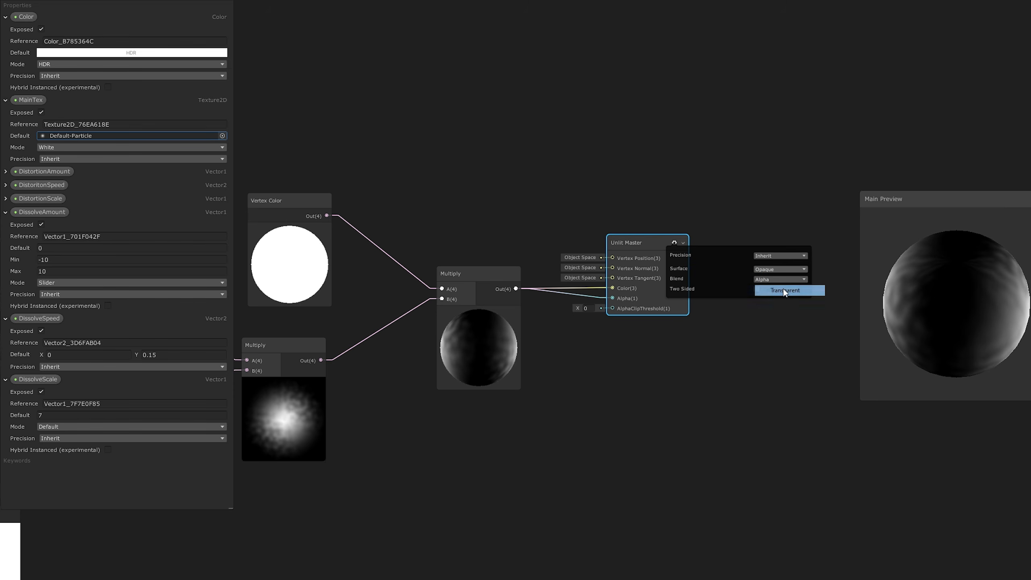
left_click_drag(925, 286, 990, 260)
left_click(779, 279)
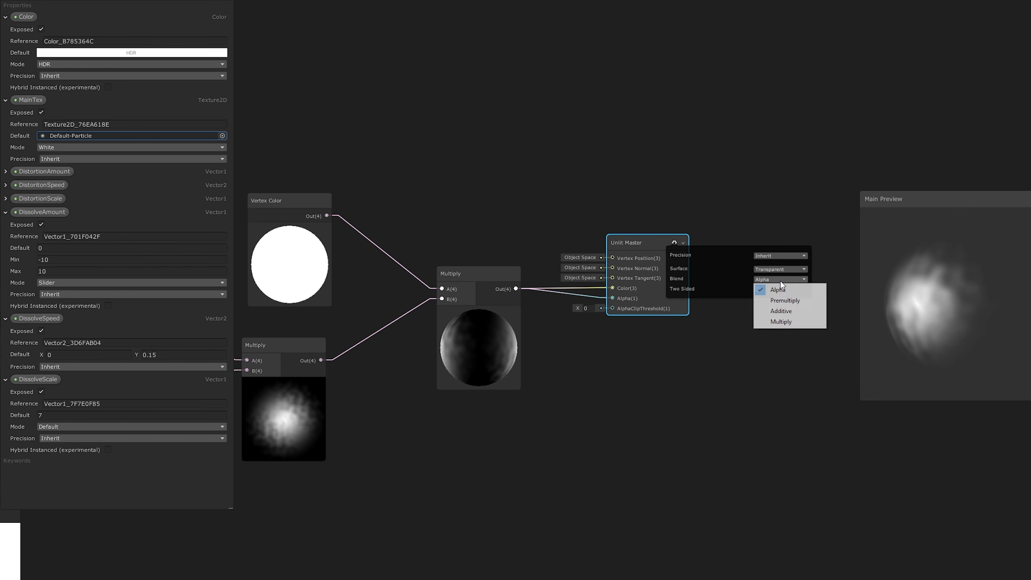
left_click(788, 311)
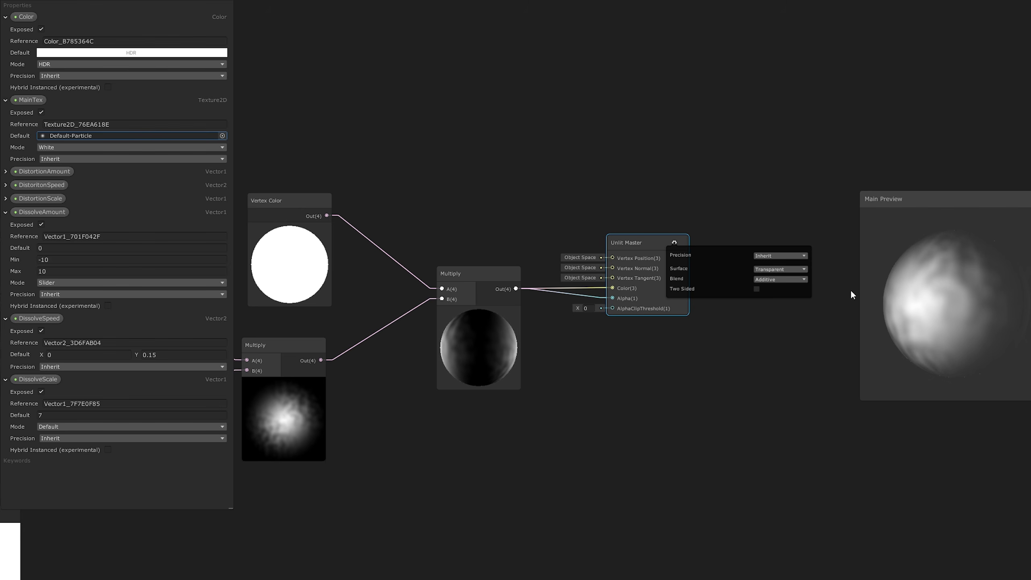
left_click(757, 289)
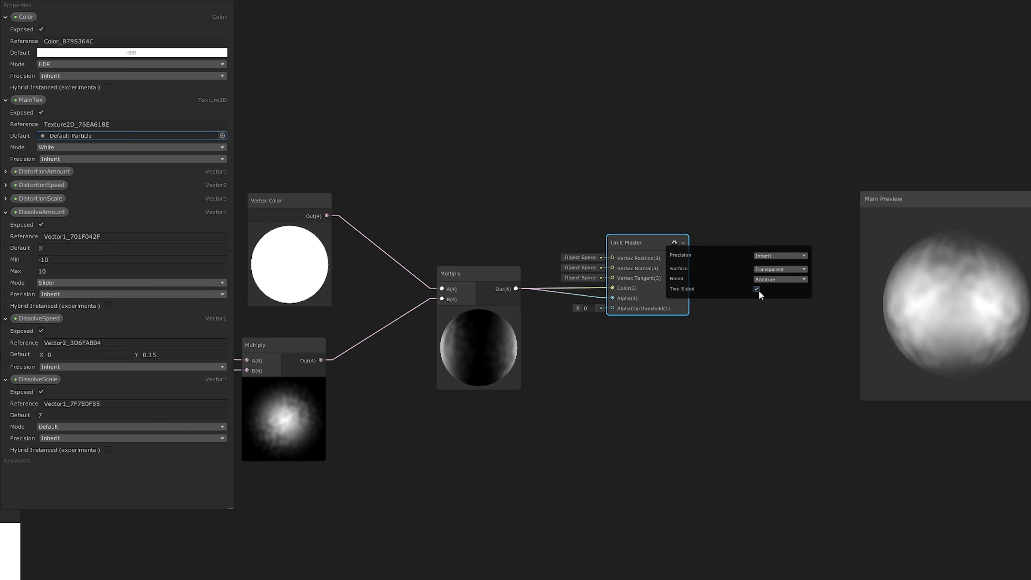
mouse_move(931, 292)
left_mouse_down()
mouse_move(895, 327)
mouse_move(834, 345)
mouse_move(819, 329)
left_mouse_up()
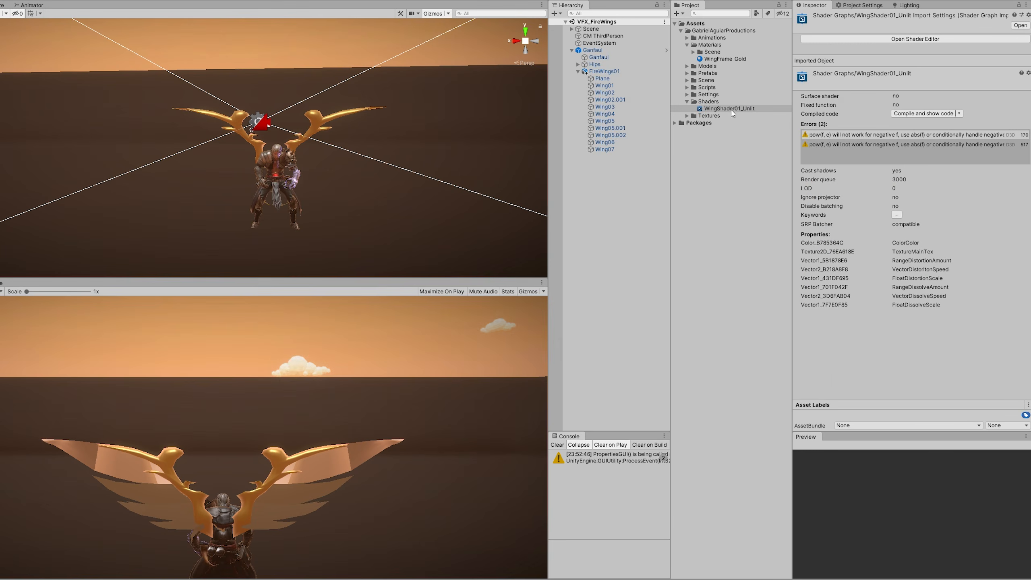
Create a material from the WingShader01_Unlit shader in the Shaders folder
right_click(731, 115)
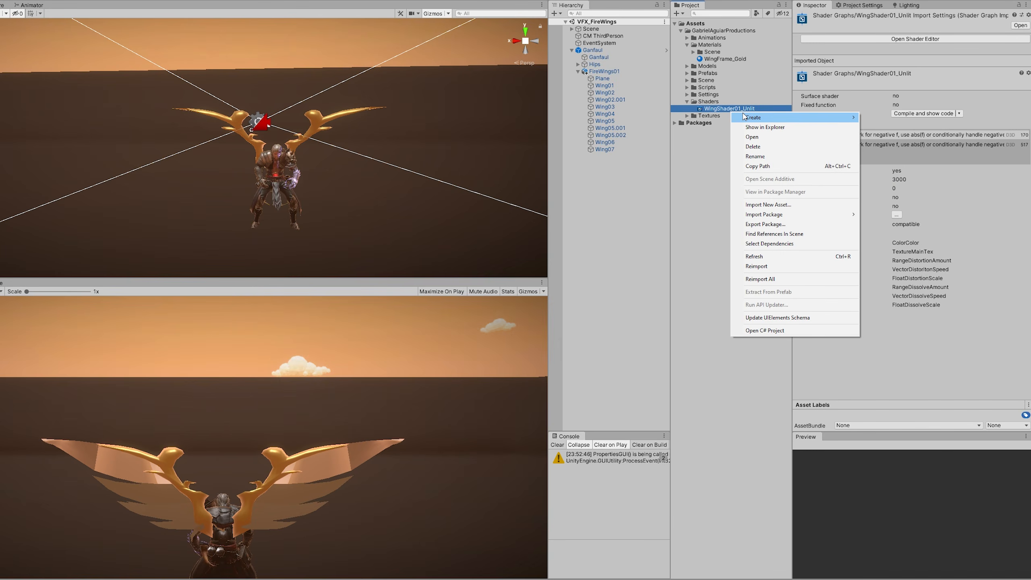
mouse_move(743, 116)
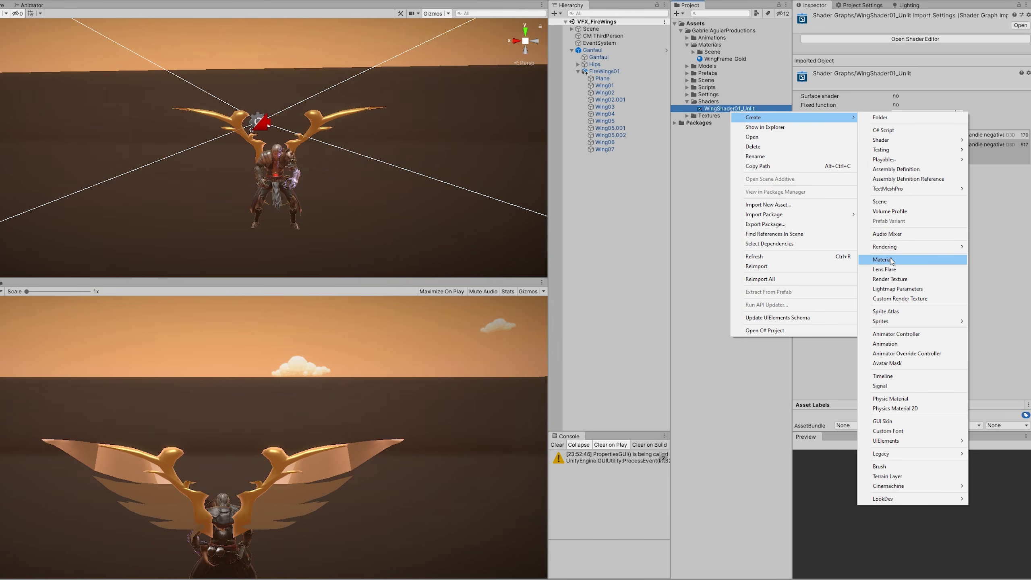
left_click(888, 259)
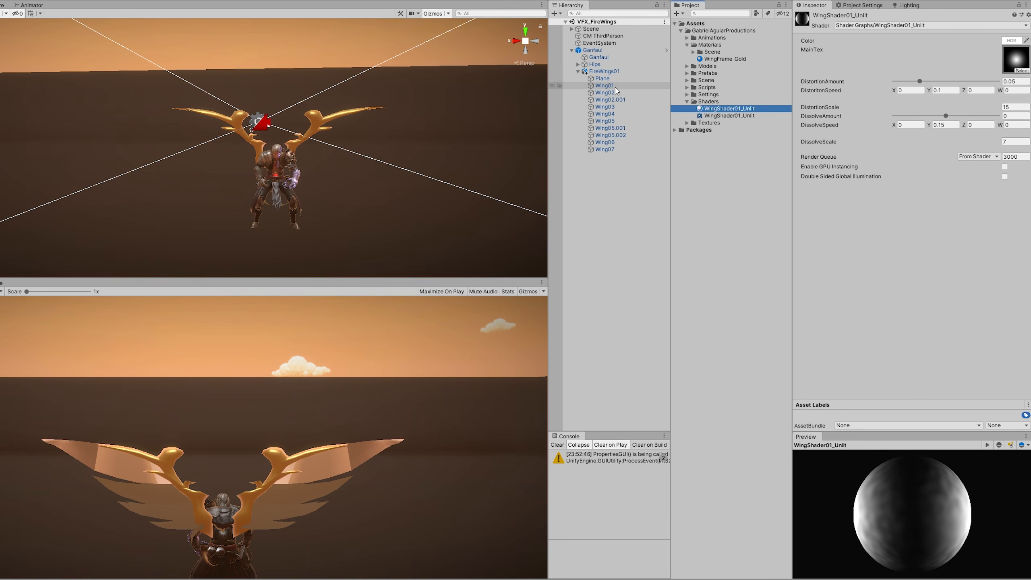
Assign the WingShader01_Unlit material to all wing meshes from Wing01 to Wing07 as their Element 0 material
left_click(614, 86)
left_click(648, 149, "shift")
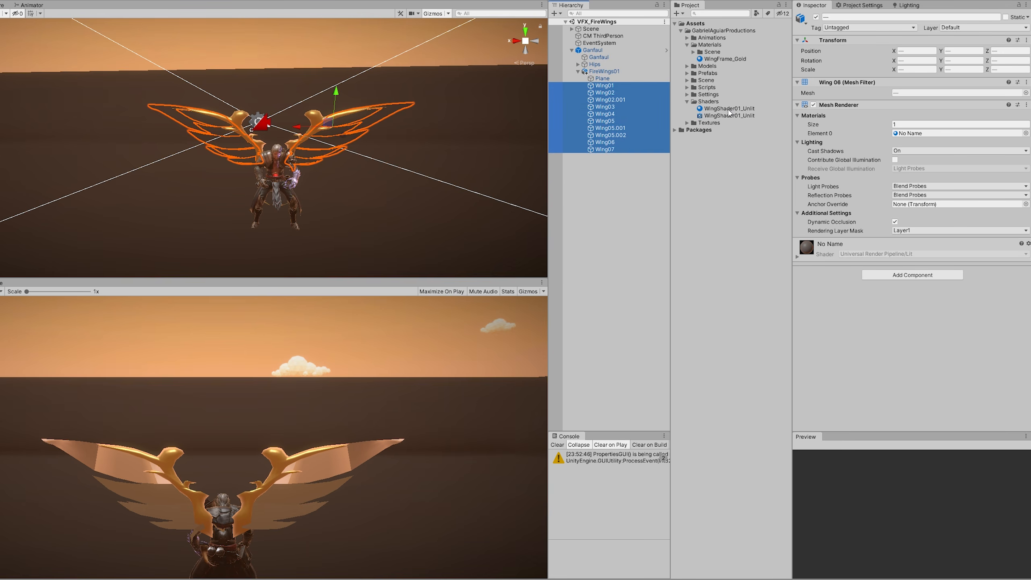
left_click_drag(728, 110, 903, 135)
left_click_drag(410, 174, 401, 179, "alt")
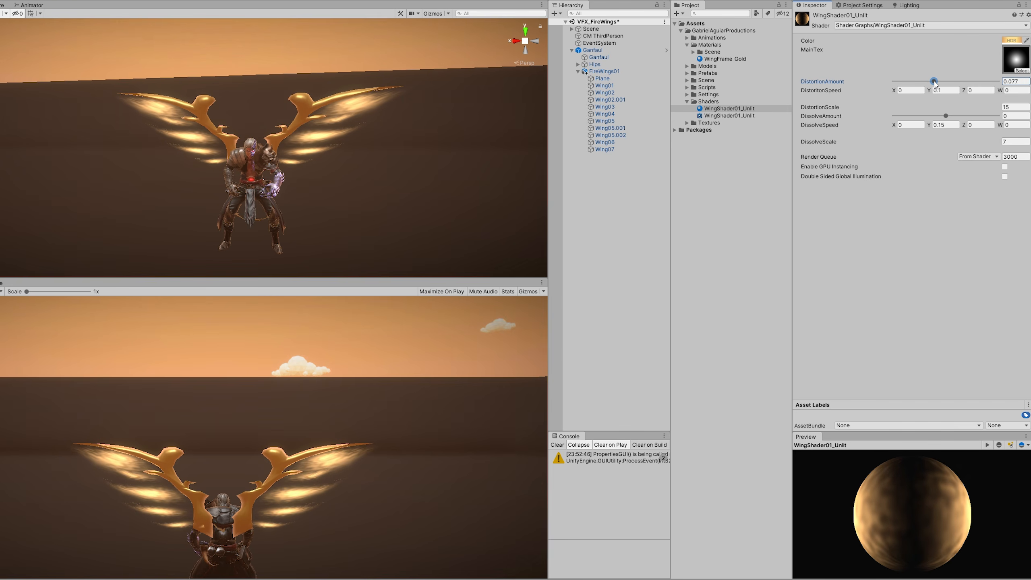
Set the wing material's DissolveAmount to 1.46 and its HDR color to orange with hue 15, saturation 86, value 100 and intensity 3
left_click_drag(945, 115, 957, 108)
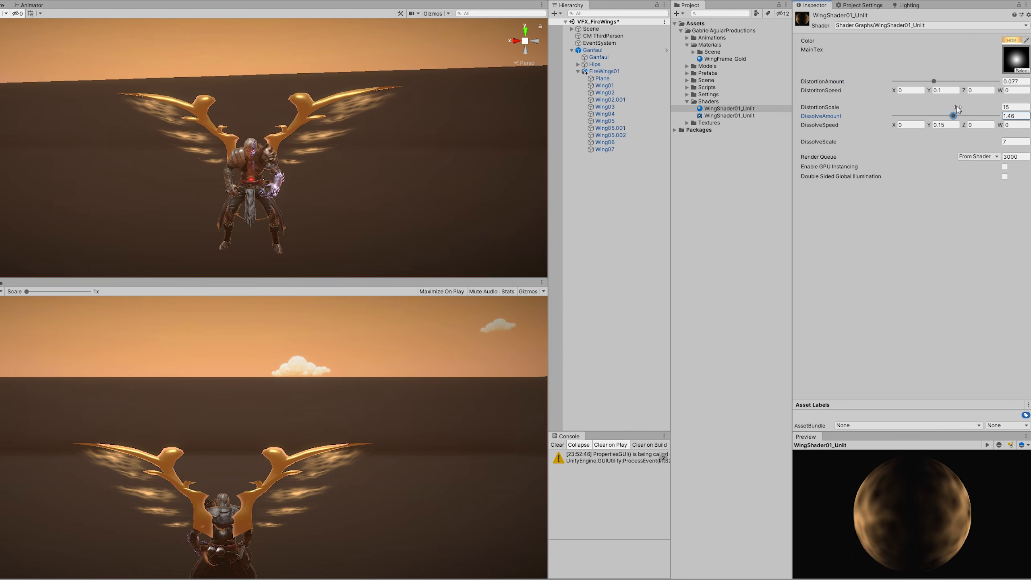
left_click(1012, 40)
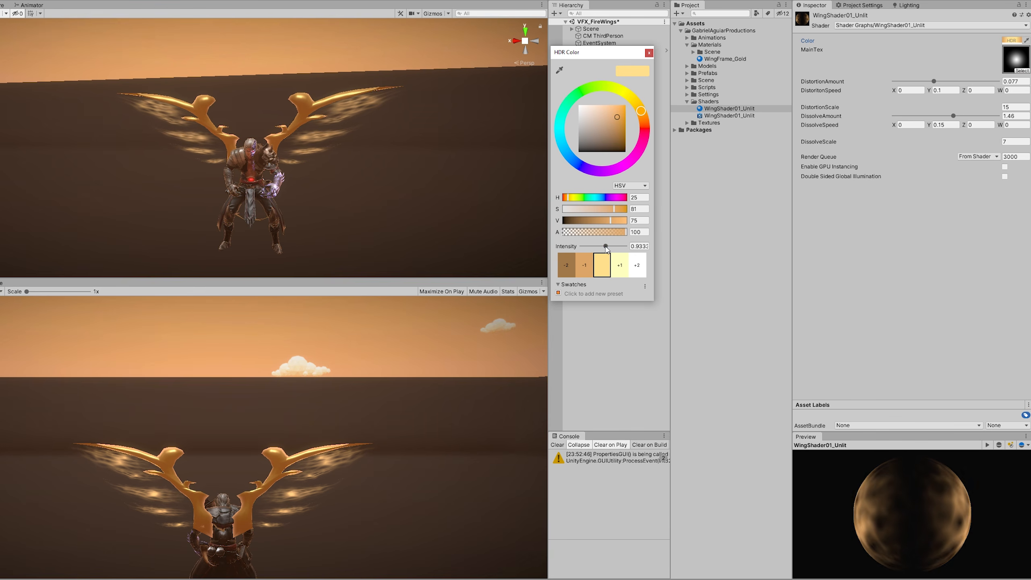
left_click_drag(606, 246, 611, 248)
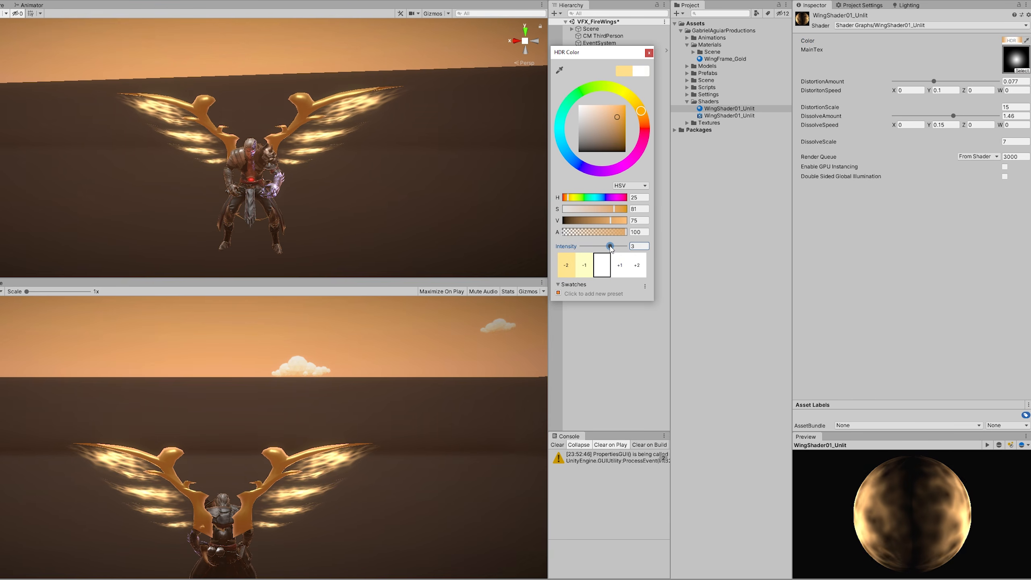
left_click_drag(641, 112, 619, 107)
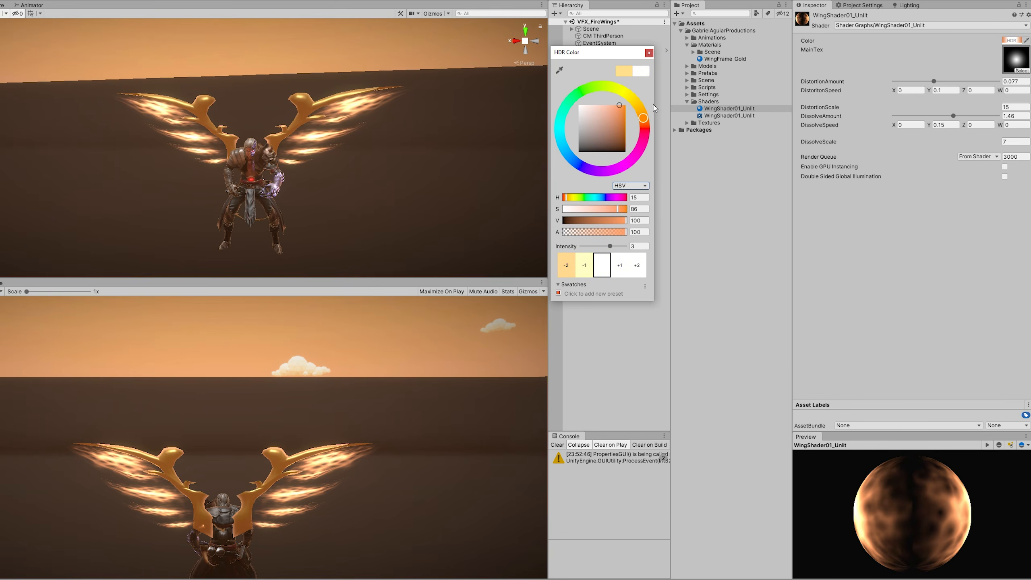
left_click(649, 52)
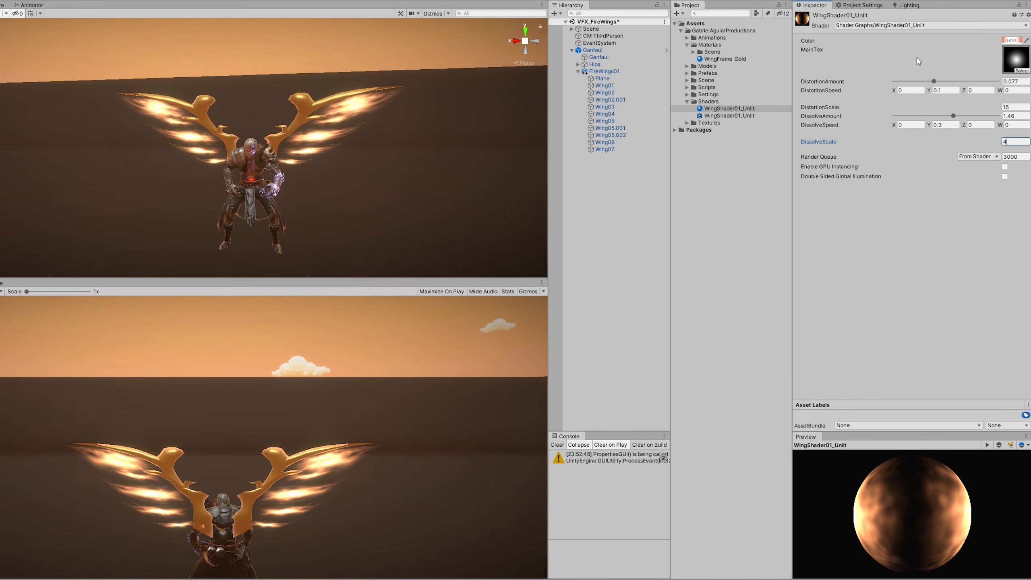
Set the wing material's DissolveAmount to 5.65 and try gradient and circle textures, including Circle06 and Circle17, as its MainTex
left_click_drag(952, 118, 976, 119)
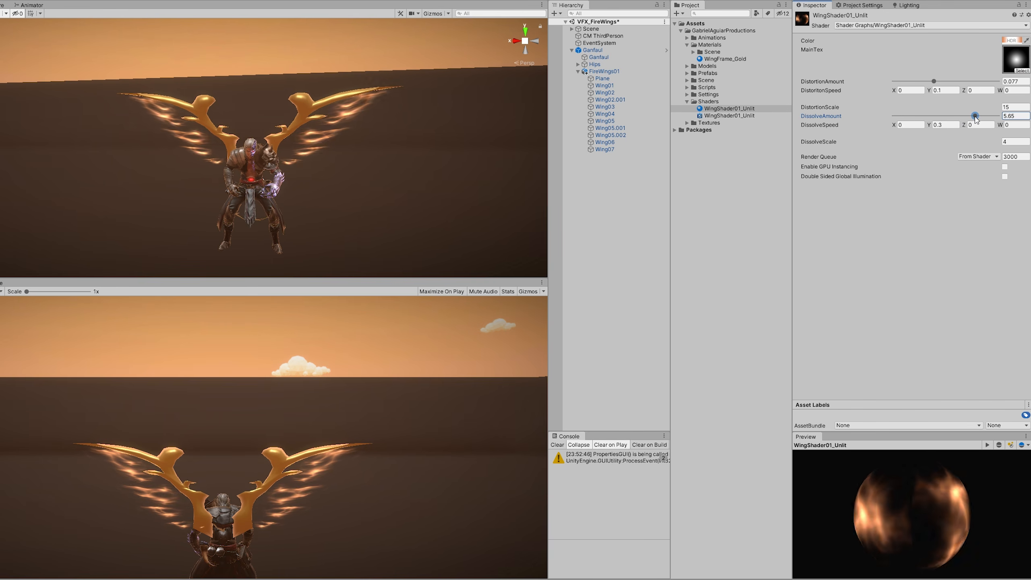
left_click(1022, 70)
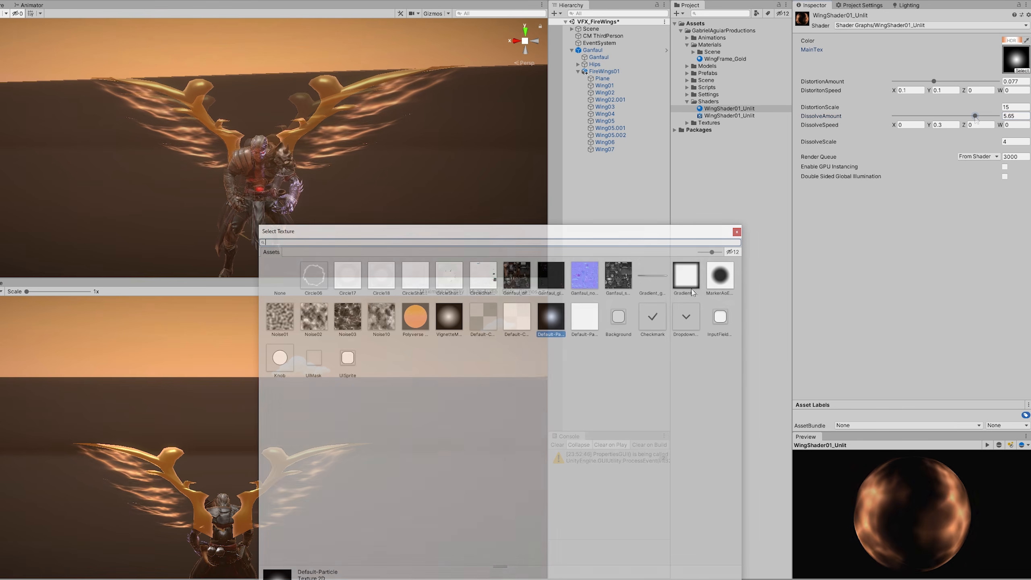
left_click(685, 276)
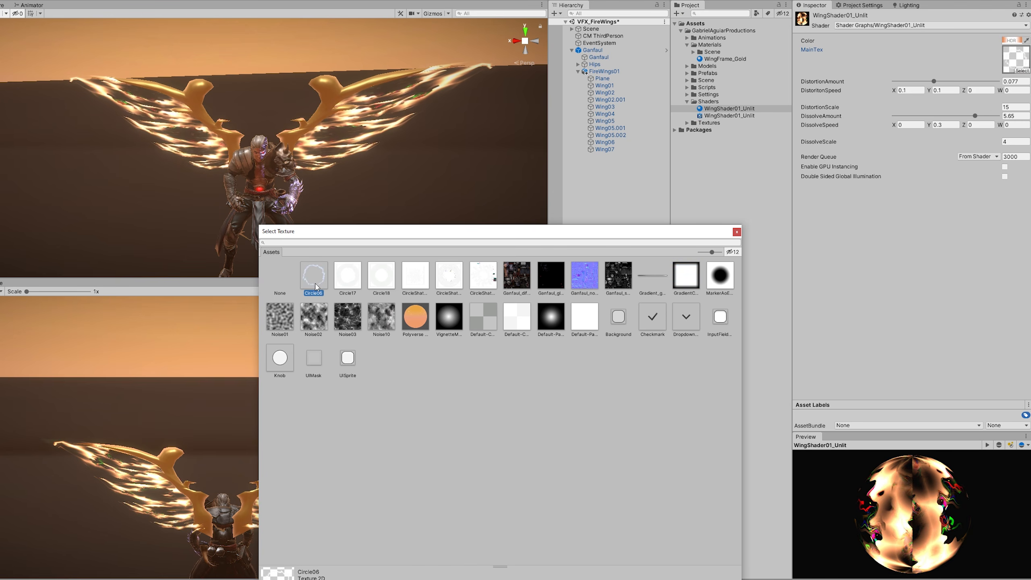
left_click(356, 275)
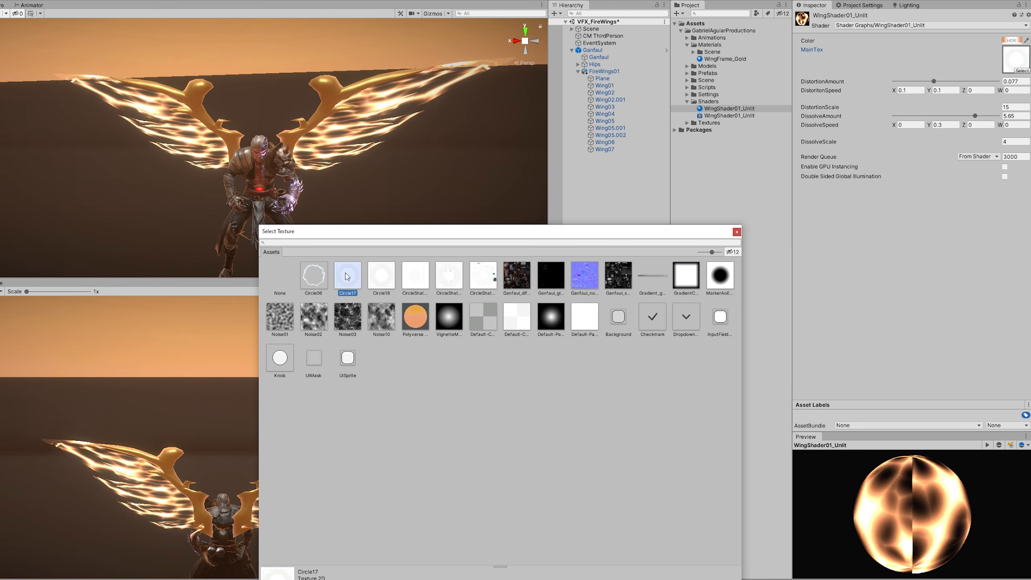
left_click(381, 276)
left_click(422, 276)
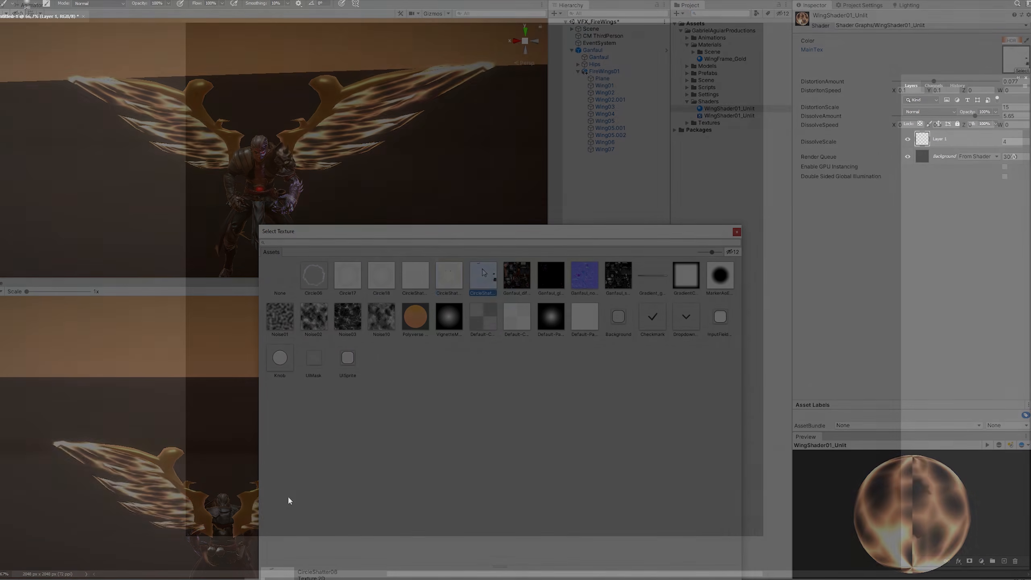
mouse_move(315, 534)
left_mouse_down()
mouse_move(244, 501)
mouse_move(294, 268)
left_mouse_up()
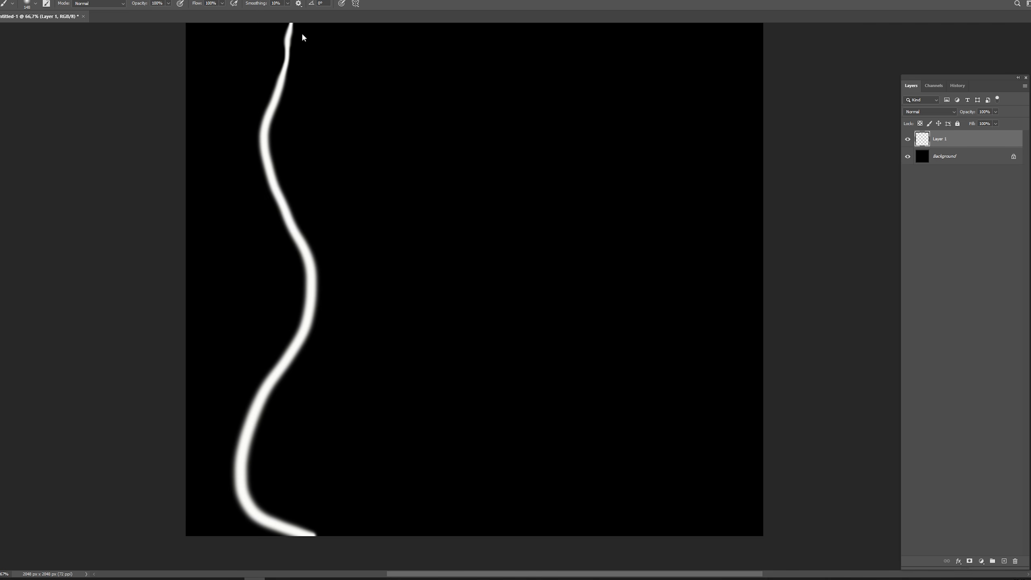
key("ctrl+minus")
key("ctrl+z")
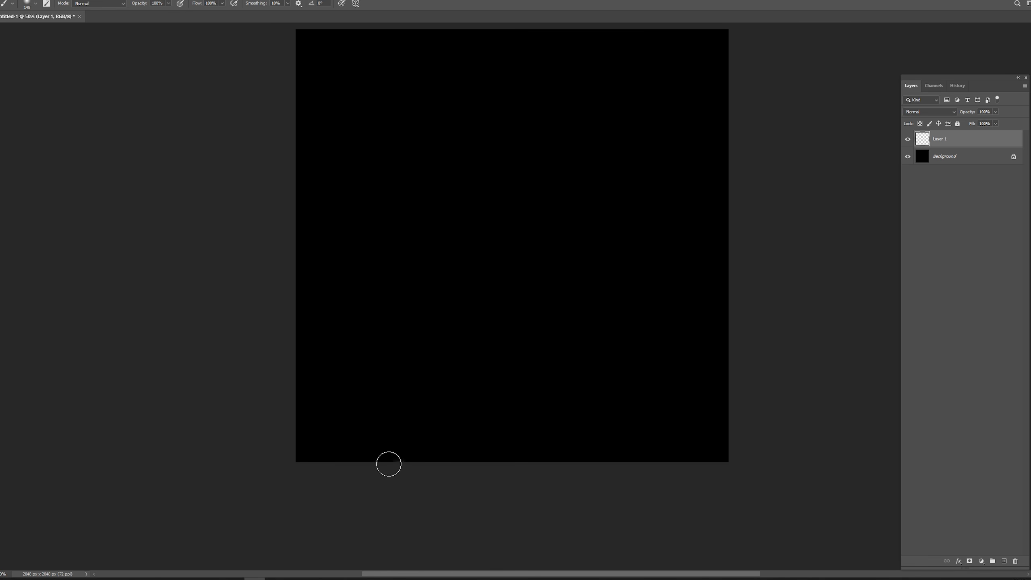
In Photoshop, paint four wavy white flame strokes on Layer 1, rising from the canvas's lower edge and tapering upward
mouse_move(388, 464)
left_mouse_down()
mouse_move(380, 311)
mouse_move(338, 147)
left_mouse_up()
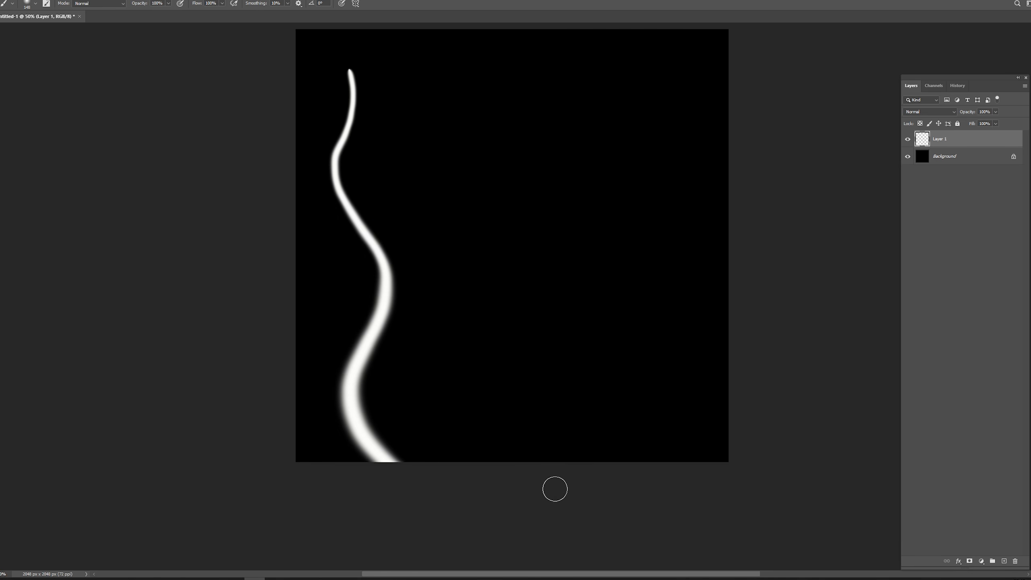
mouse_move(513, 468)
left_mouse_down()
mouse_move(520, 316)
mouse_move(483, 198)
left_mouse_up()
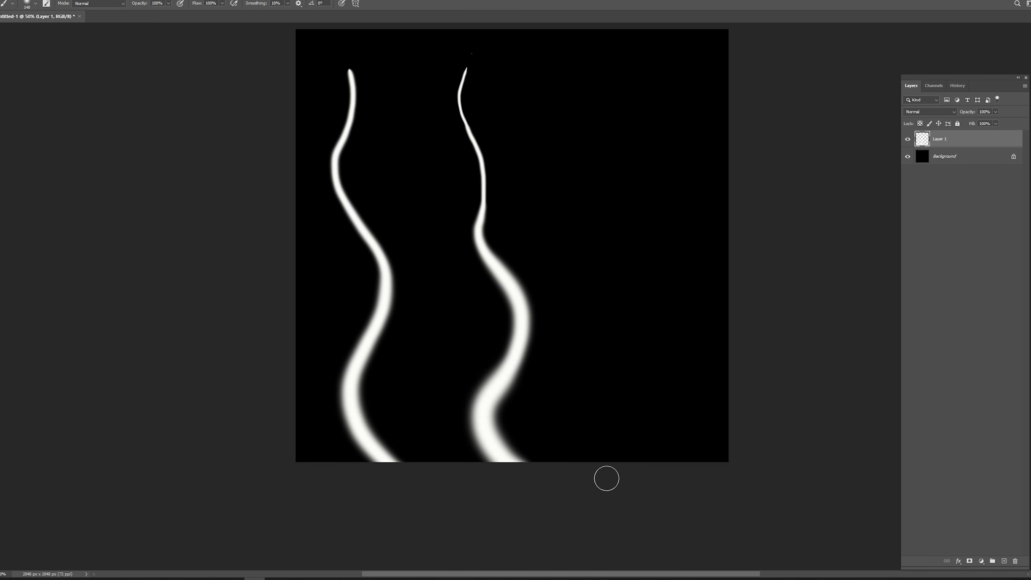
left_click_drag(625, 477, 573, 230)
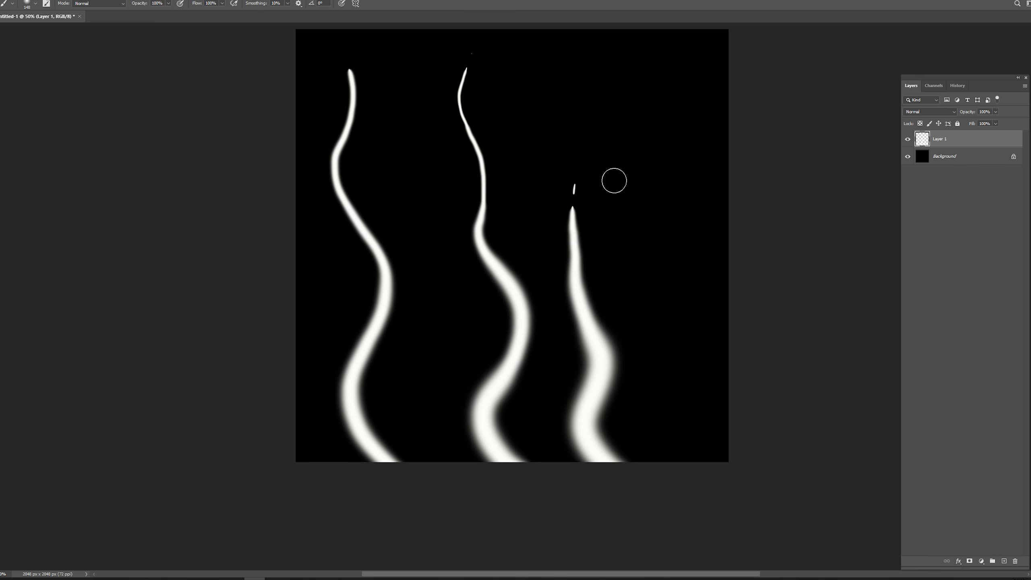
mouse_move(700, 496)
left_mouse_down()
mouse_move(651, 219)
mouse_move(684, 72)
left_mouse_up()
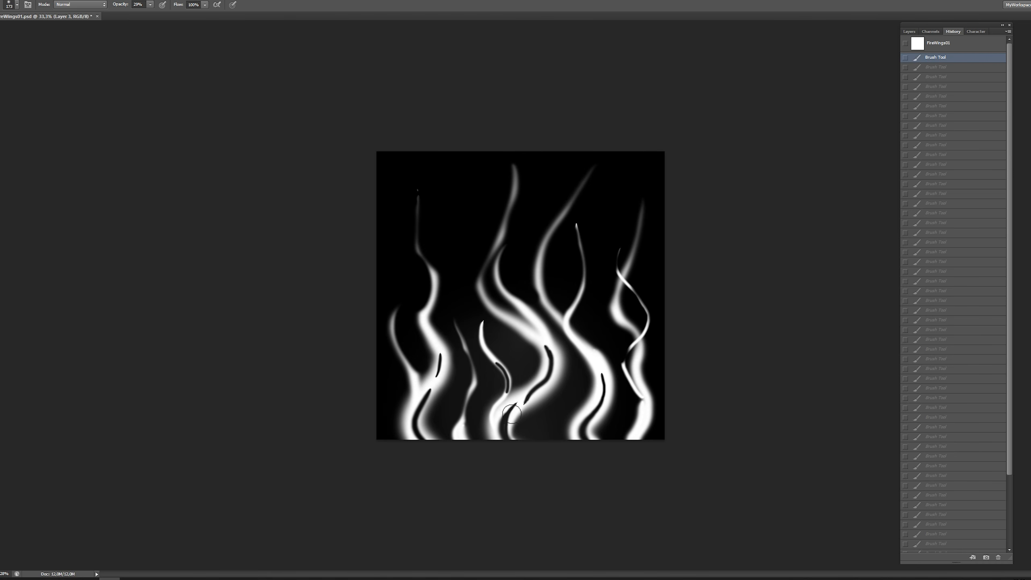
Step forward through the brush stroke history of FireWings01.psd to examine how the soft grey shading between the flames builds up
scroll(933, 209, "down", 3)
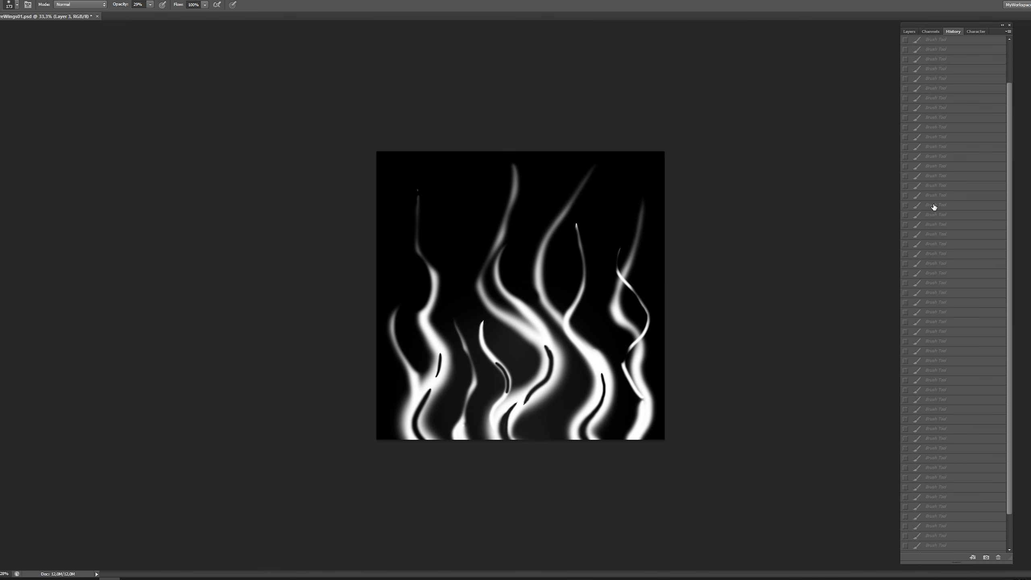
scroll(933, 208, "up", 3)
scroll(942, 240, "down", 3)
left_click(947, 343)
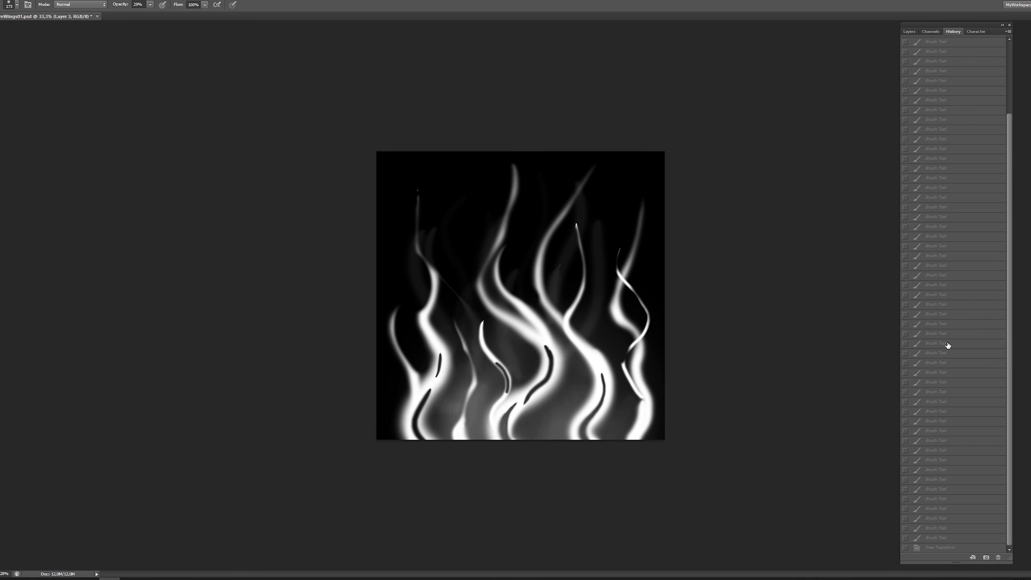
left_click(963, 110)
left_click(969, 169)
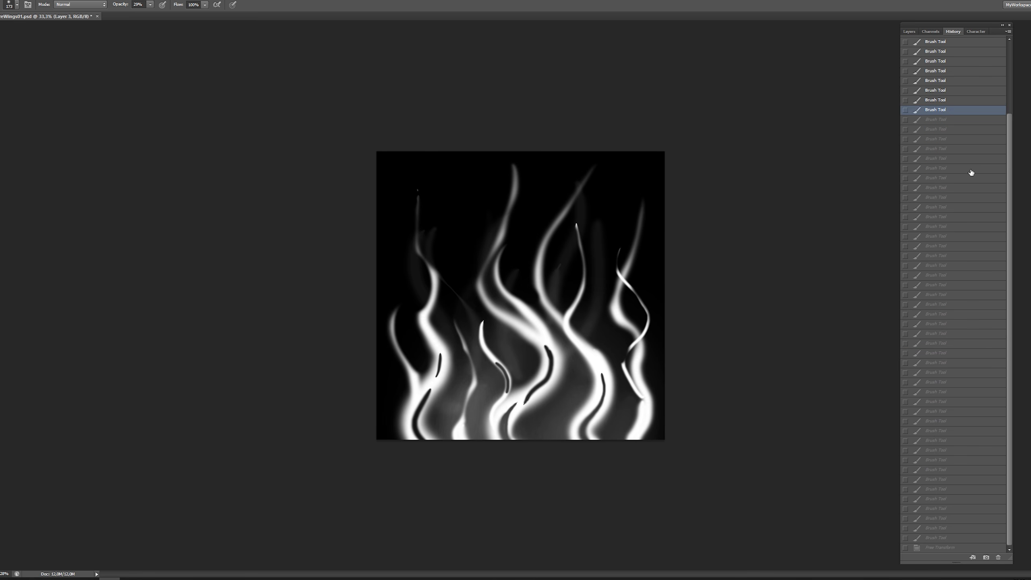
left_click(969, 188)
left_click(970, 216)
left_click(970, 255)
left_click(970, 287)
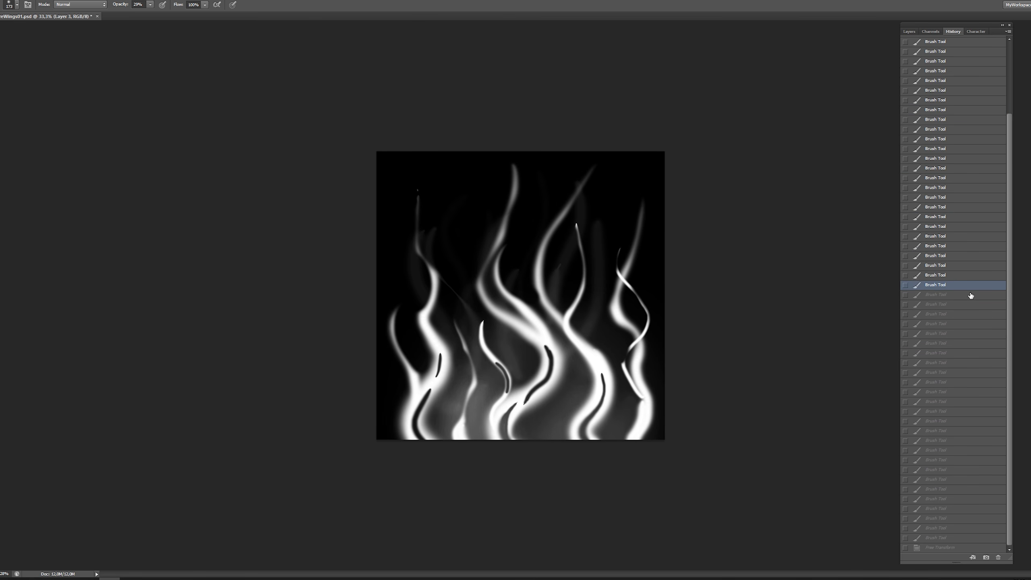
left_click(966, 324)
left_click(992, 422)
left_click(985, 509)
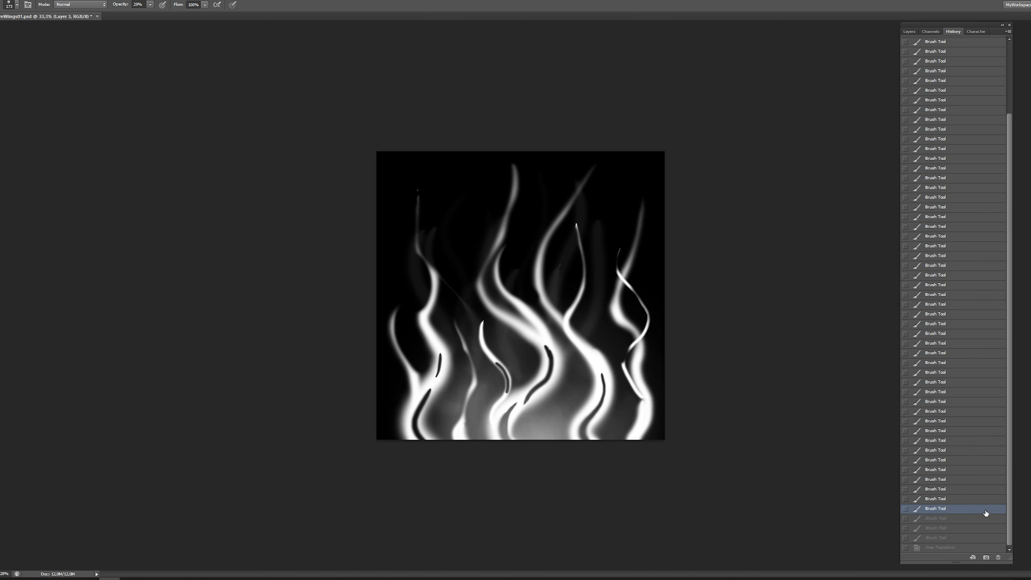
left_click(961, 539)
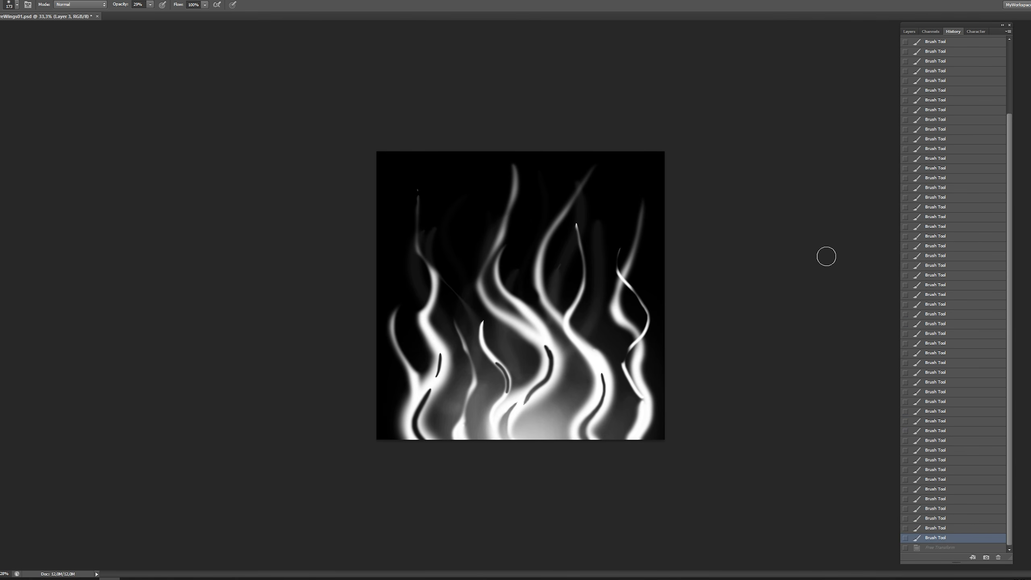
Compare earlier and later brush stroke states in the history of FireWings01.psd to examine how the flame painting was built
left_click(952, 130)
left_click(945, 537)
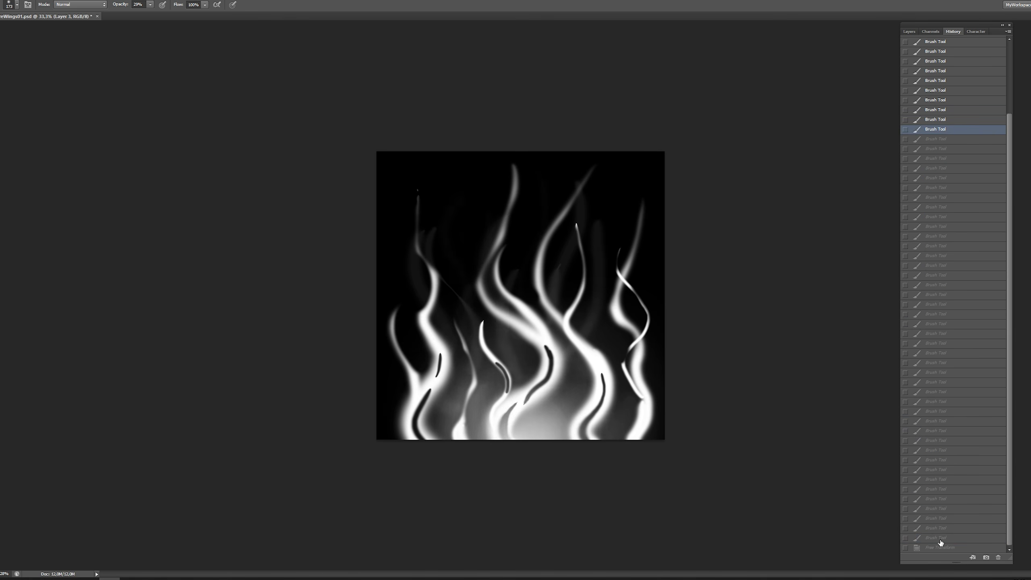
scroll(974, 247, "up", 3)
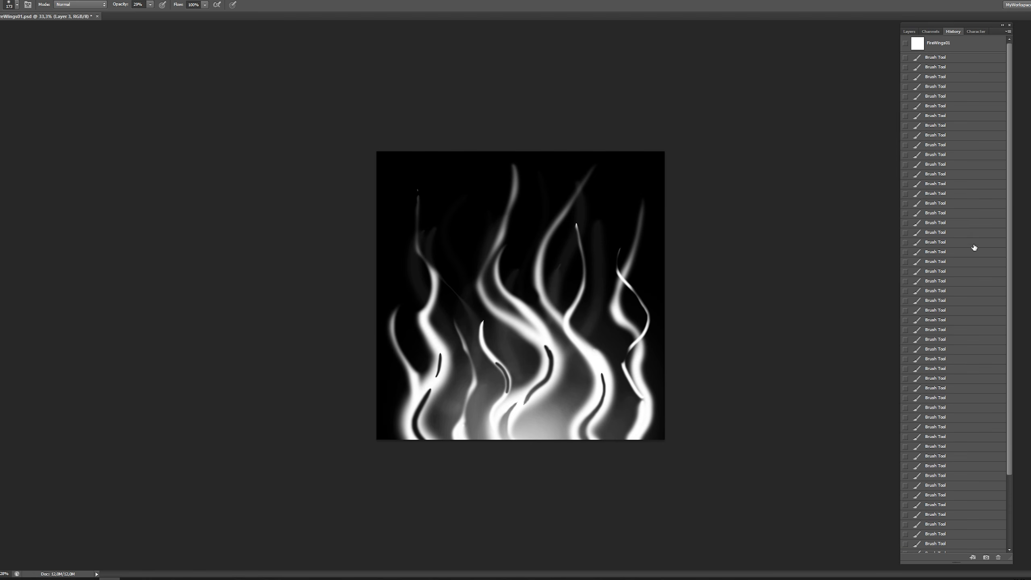
left_click(956, 67)
scroll(964, 285, "down", 5)
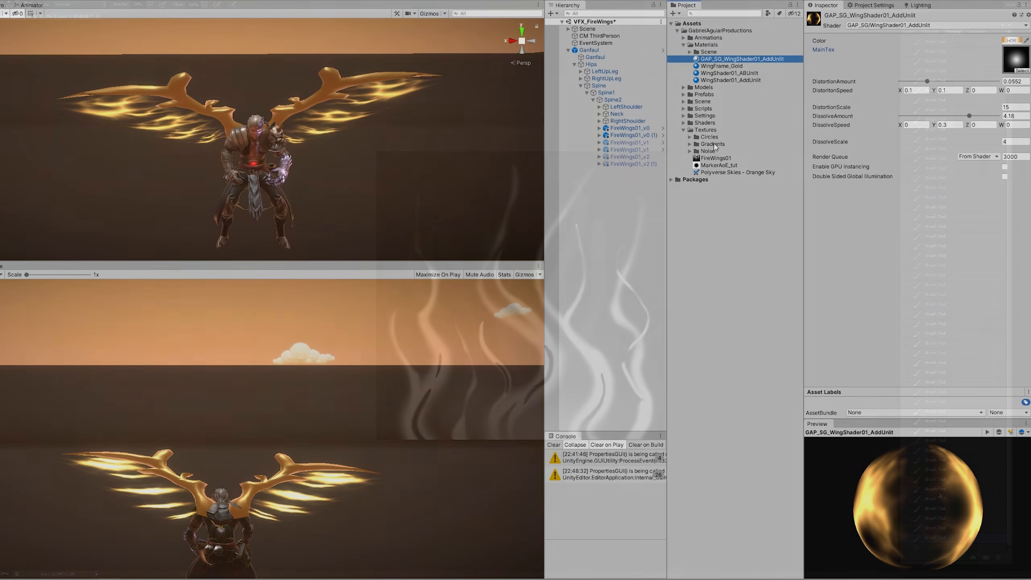
In Unity, assign the FireWings01 flame texture as MainTex of the GAP_SG_WingShader01_AddUnlit material and lower its DissolveAmount
left_click(1016, 57)
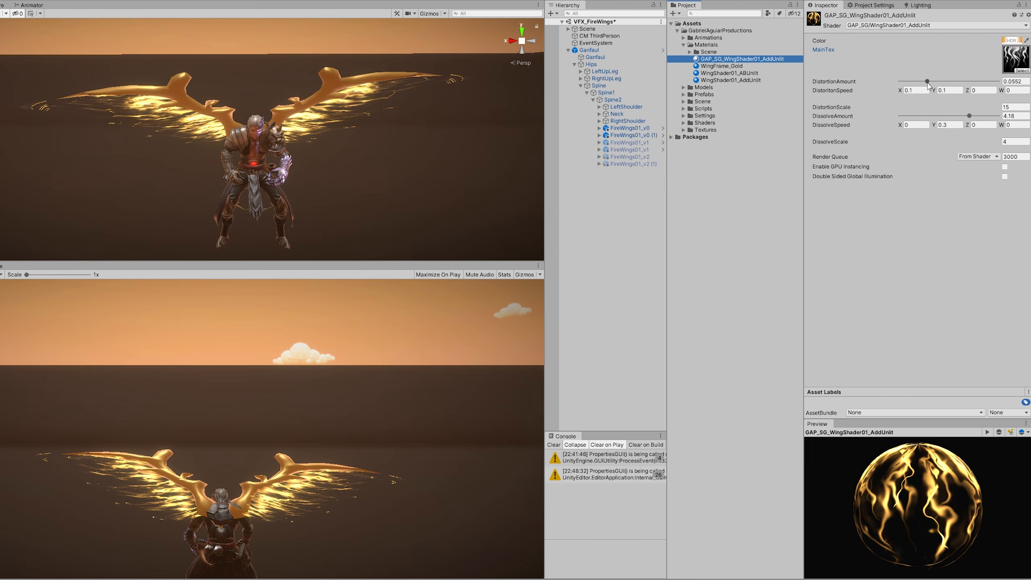
left_click_drag(969, 115, 952, 117)
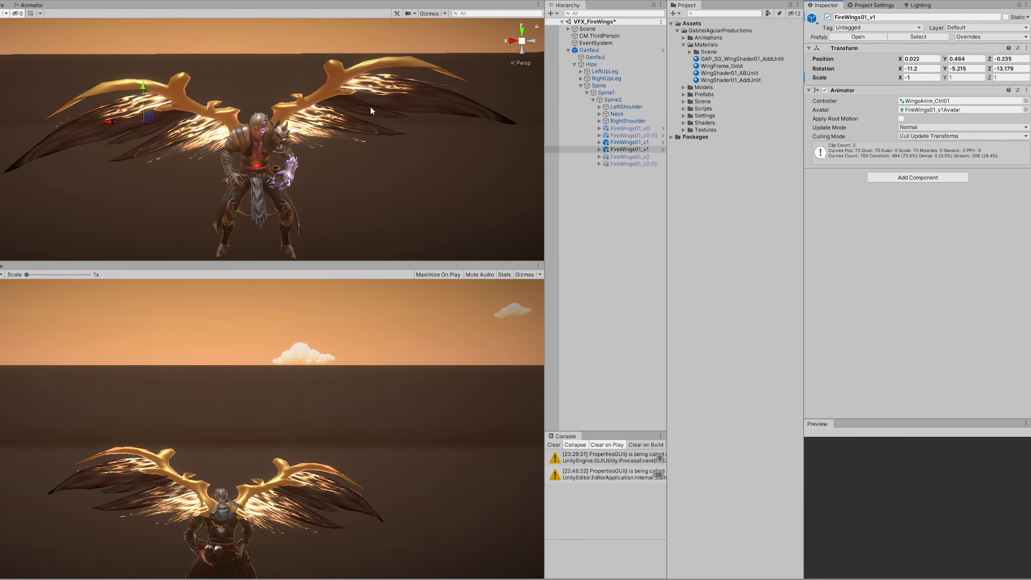
View the FireWings01_v1 wings from the front and open the WingShader01_ABUnlit shader graph
right_click_drag(370, 104, 448, 92)
key("f")
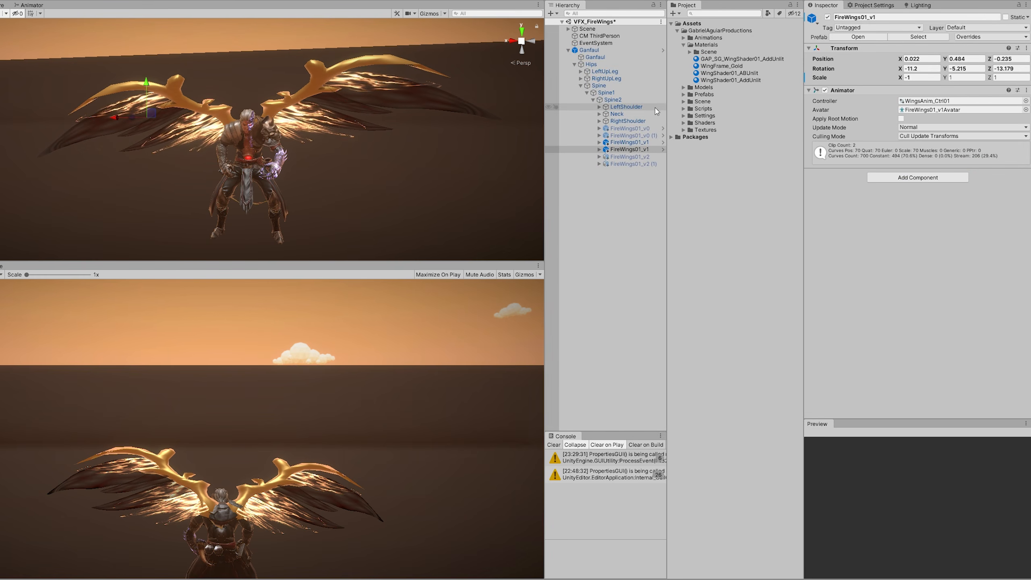
left_click(683, 123)
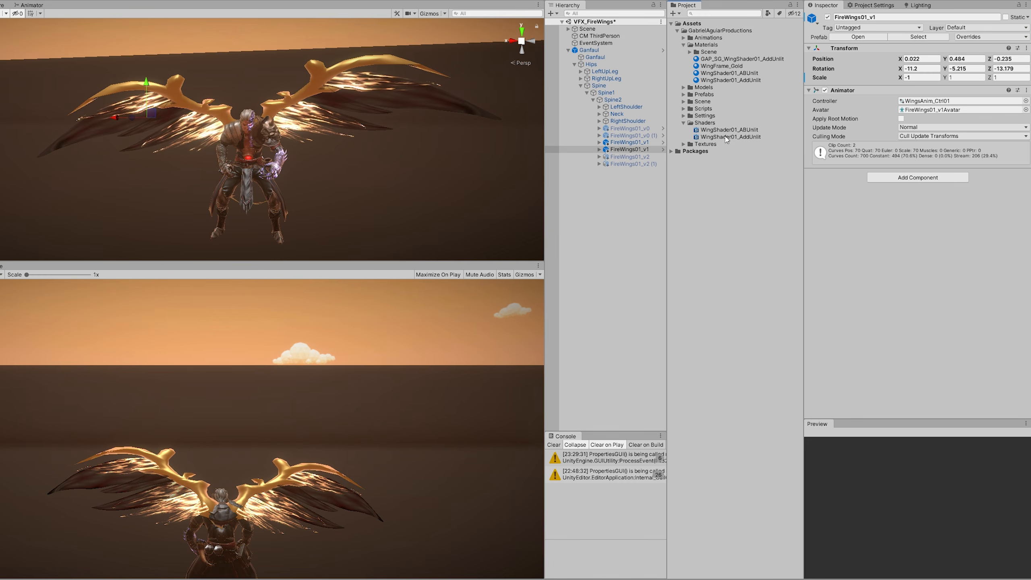
left_click(731, 129)
double_click(737, 130)
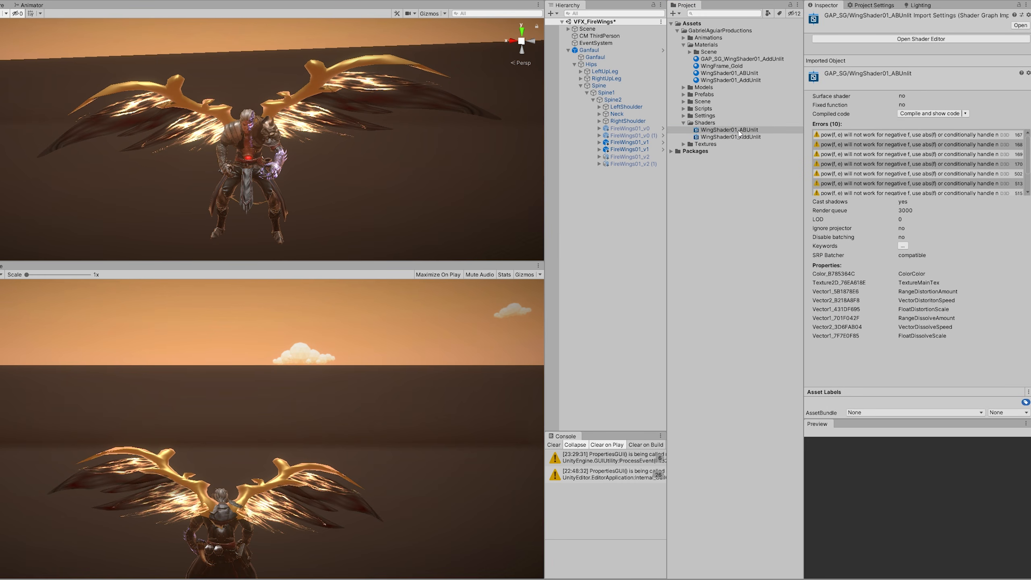
left_click_drag(135, 63, 262, 80)
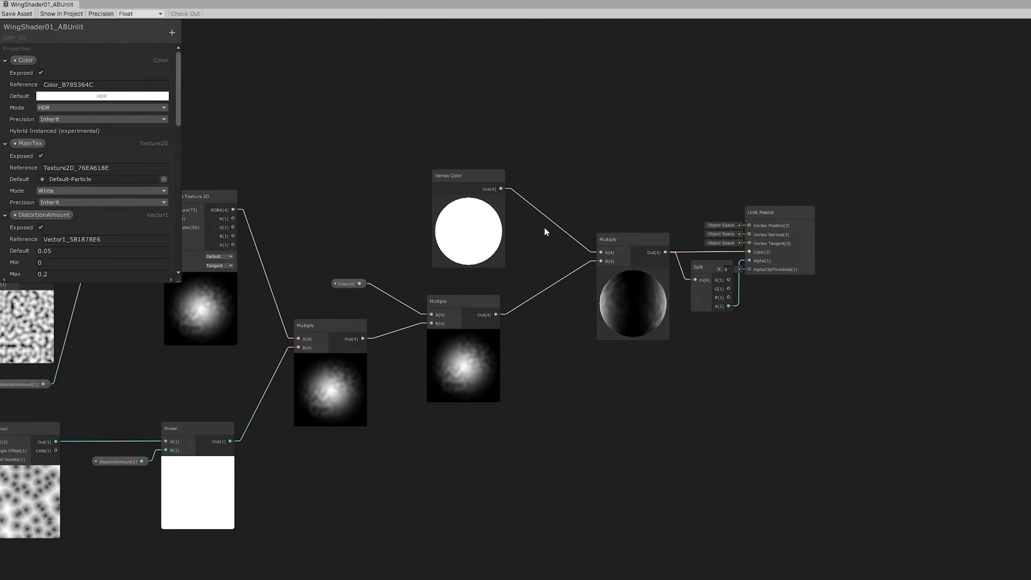
Inspect the Unlit Master node's surface settings and its available blend modes in the WingShader01_ABUnlit graph
scroll(861, 236, "up", 2)
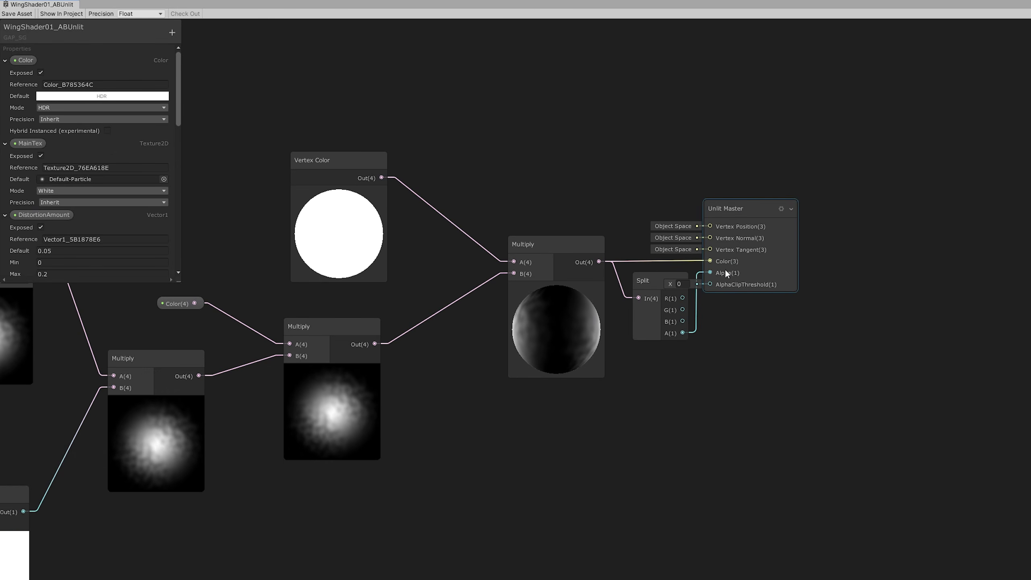
left_click(780, 208)
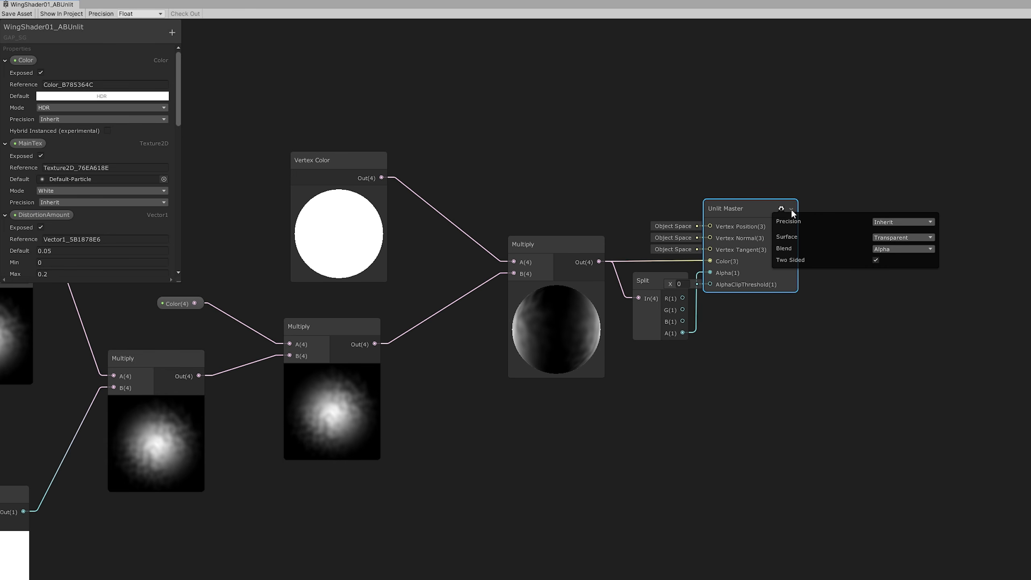
left_click(888, 248)
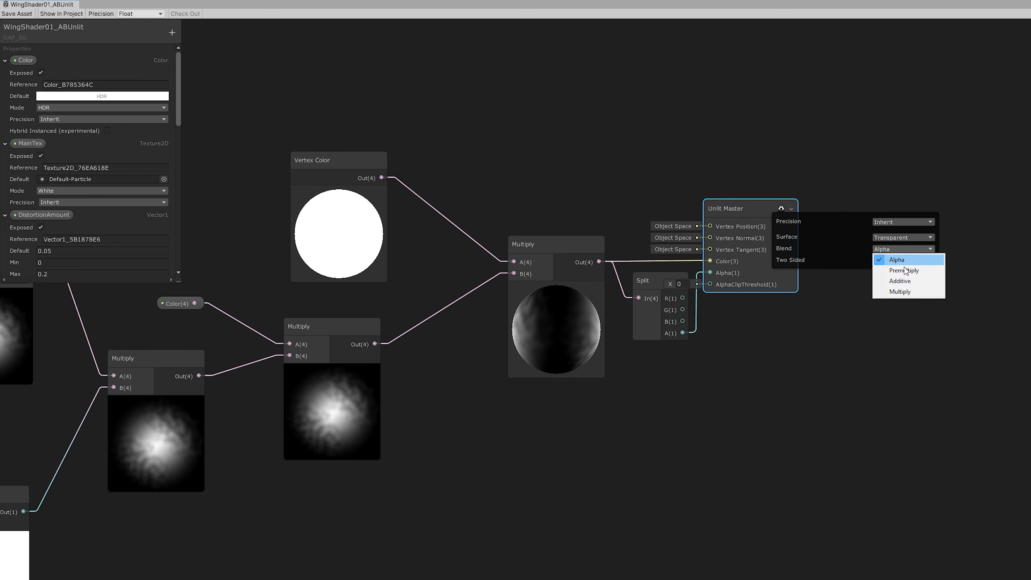
left_click(886, 206)
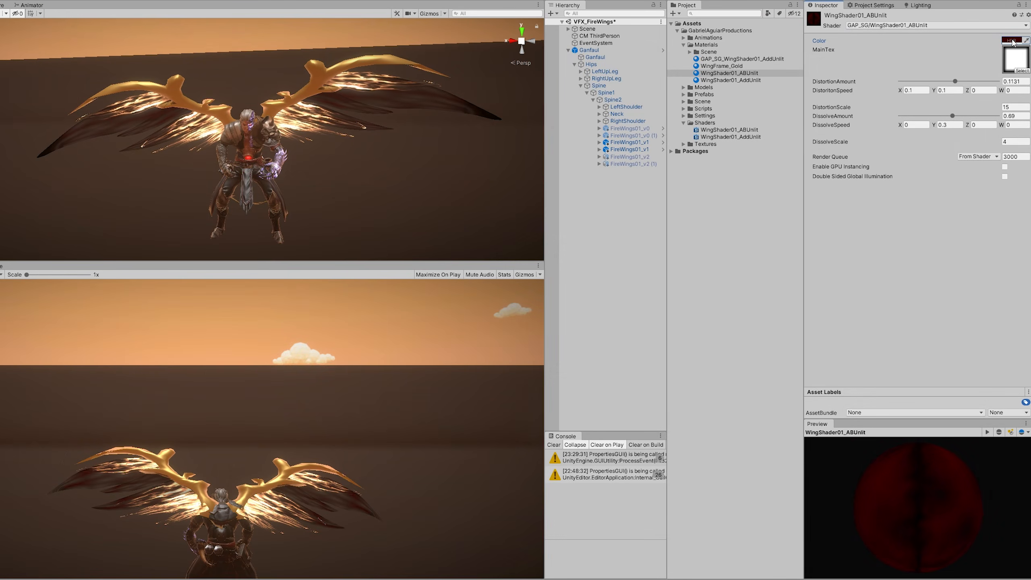
Try other hues for the WingShader01_ABUnlit material's HDR color, including purple 265 and yellow-green 71
left_click(1011, 41)
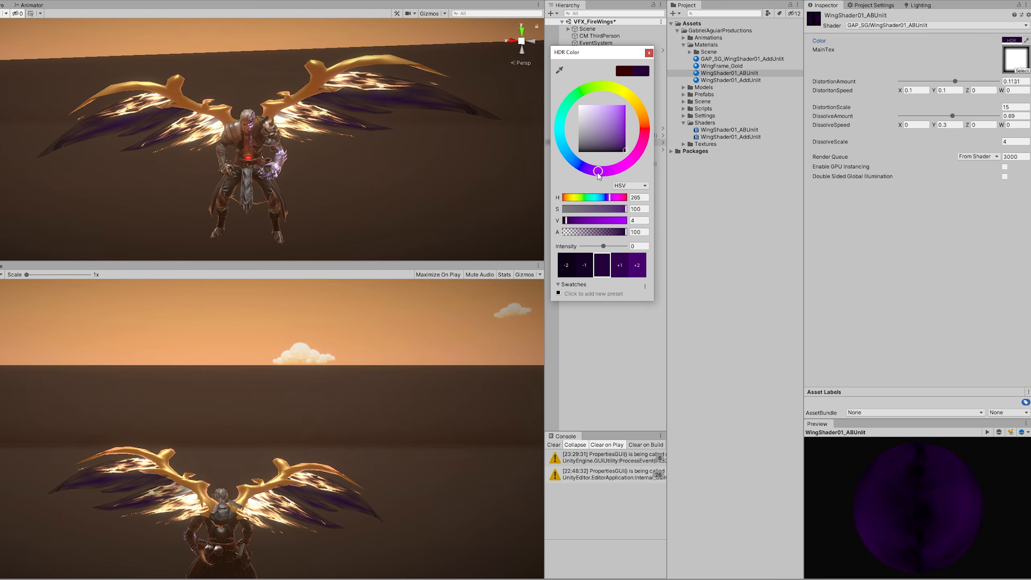
left_click_drag(577, 168, 563, 118)
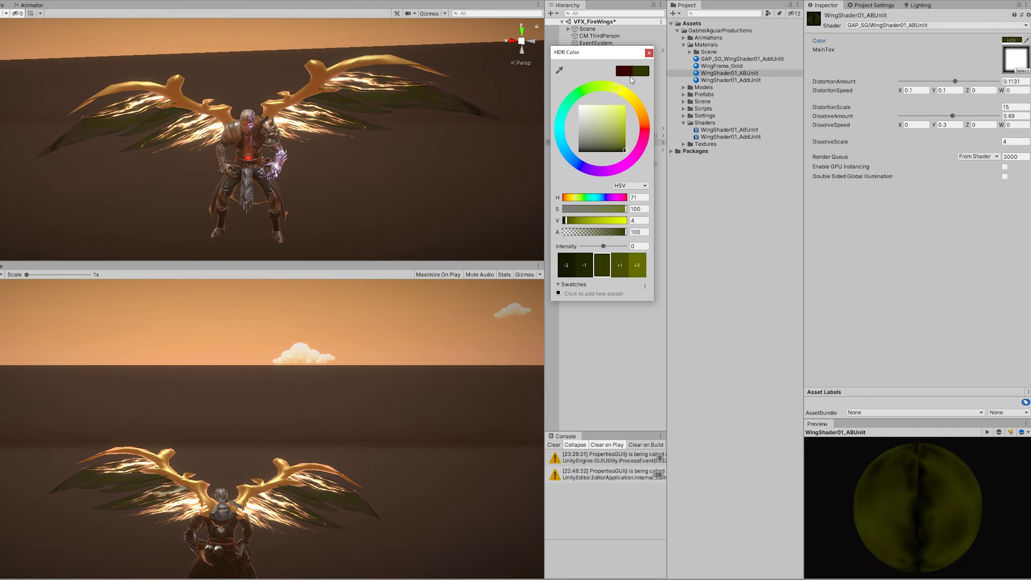
left_click_drag(632, 80, 673, 115)
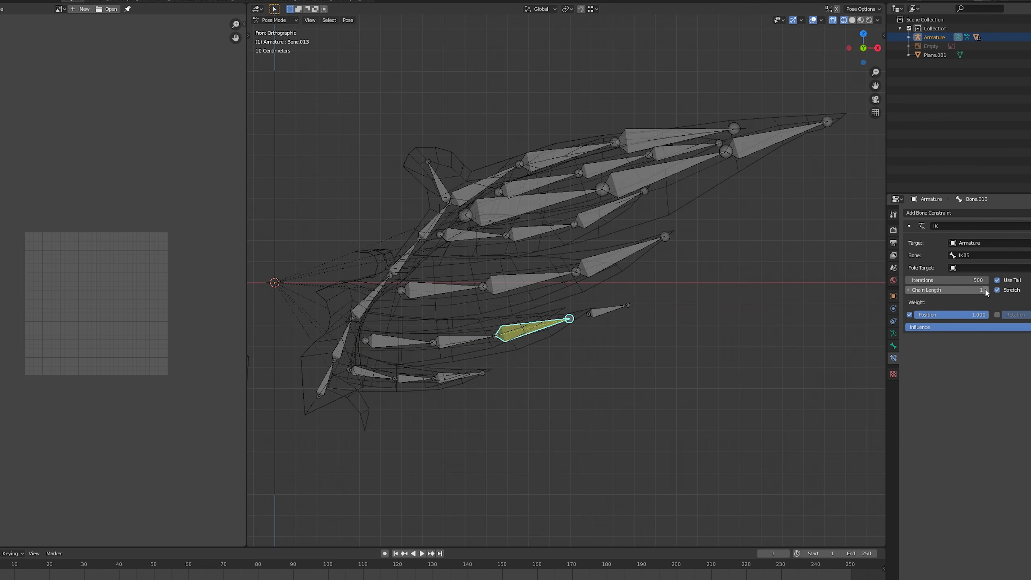
In Blender, target Bone.016's IK constraint at the Armature's IK04 bone and move the IK control bones to test the feather chains
left_click(613, 309)
key("g")
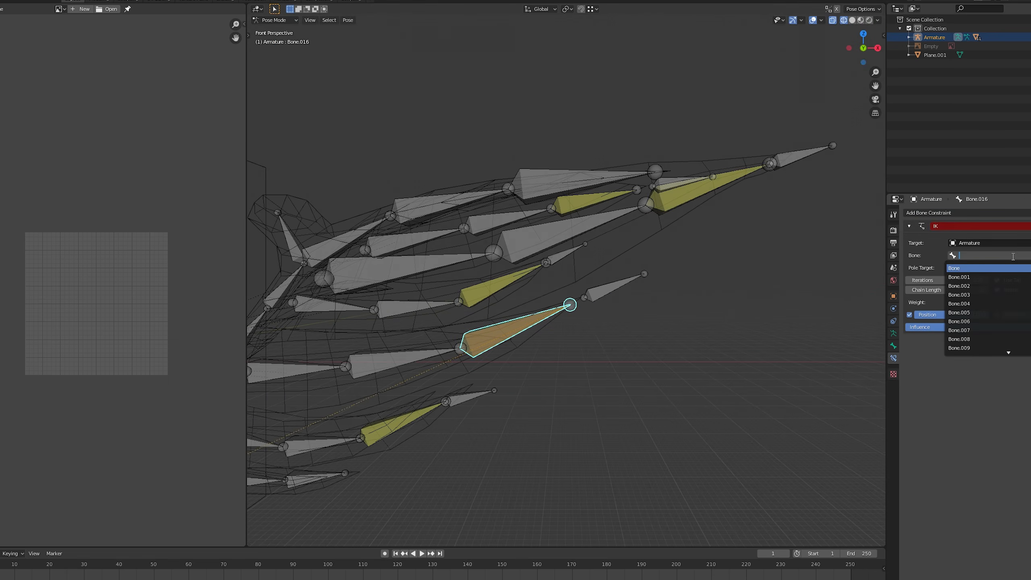
key("g")
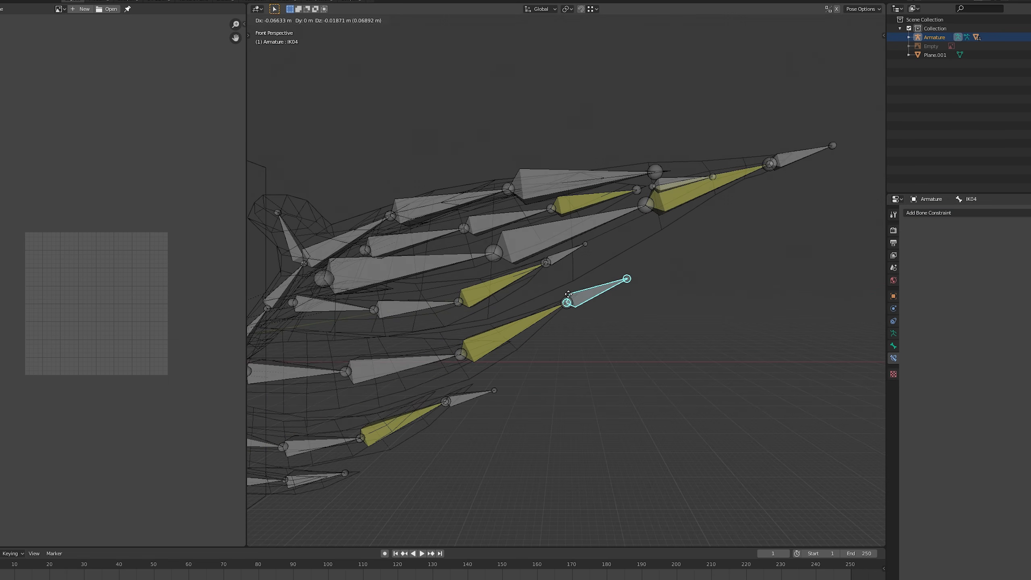
left_click(926, 276)
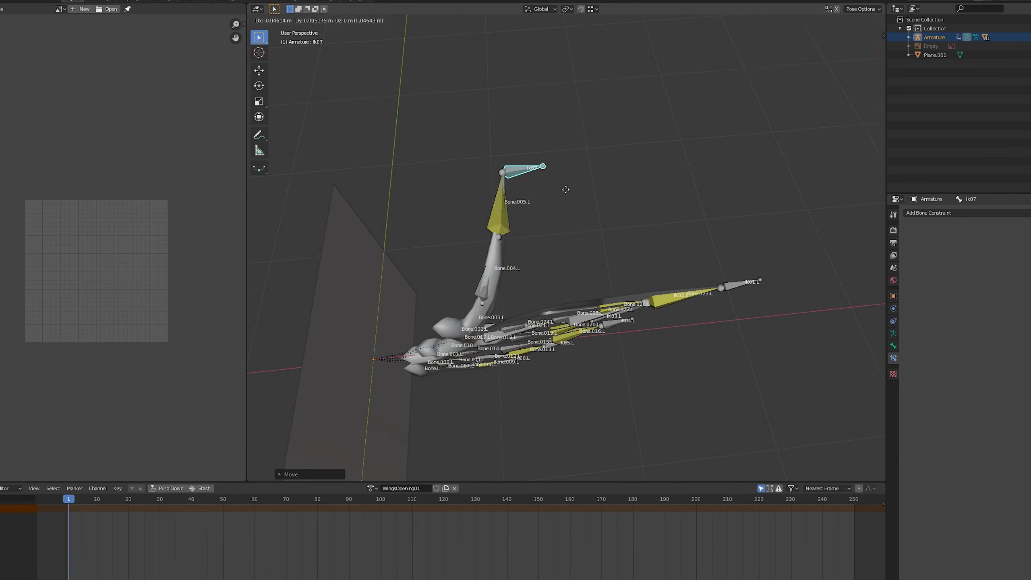
Pose the wing's IK bones away from the wing plane in top view and insert a LocRot keyframe at frame 1 of WingsOpening01
middle_click_drag(609, 243, 639, 224)
key("KP_7")
left_click(531, 159, "alt")
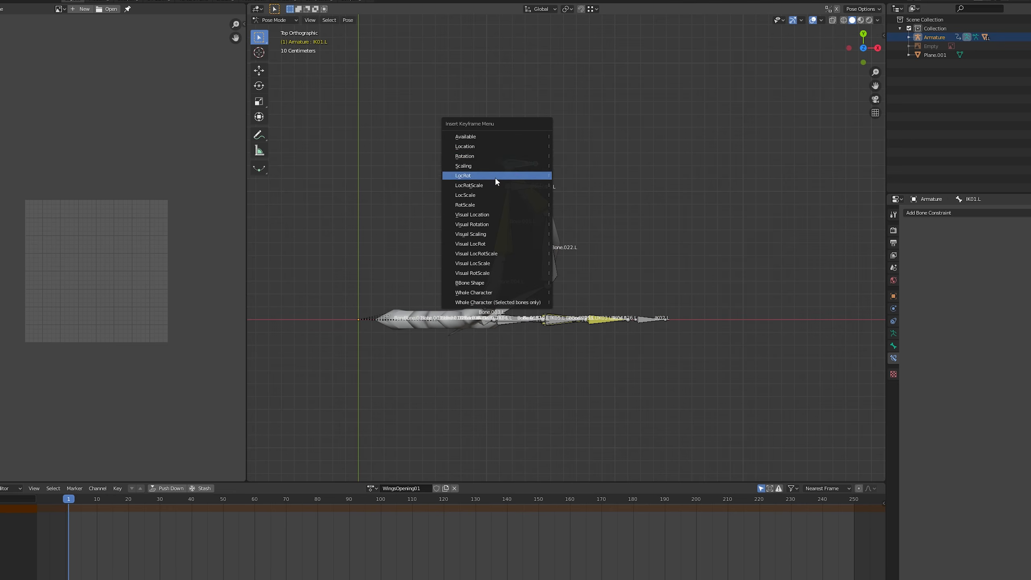
left_click(494, 178)
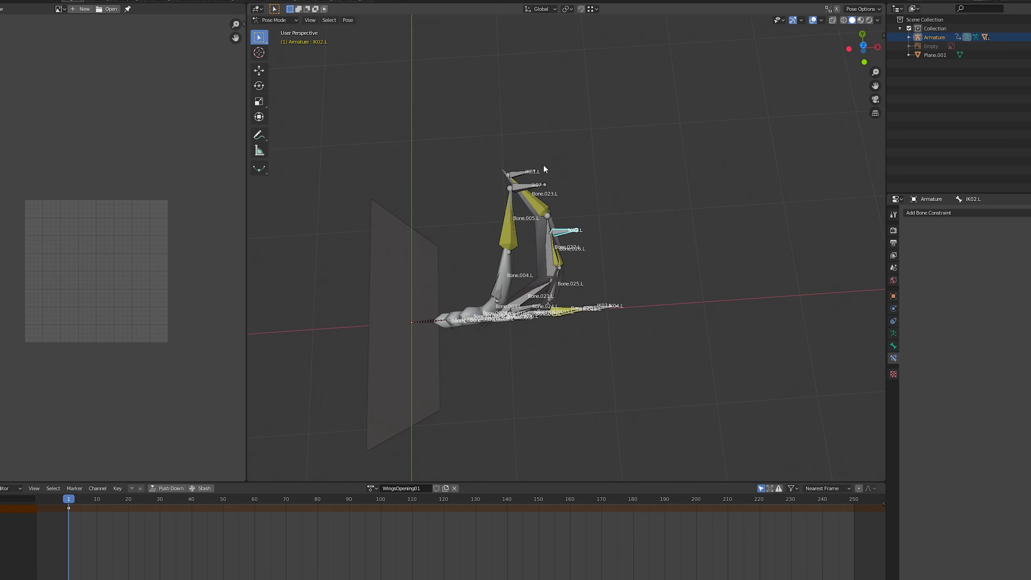
Move the IK01.L and IK02.L feather bones into the folded wing pose and keyframe it at frame 0 of WingsOpening01
key("g")
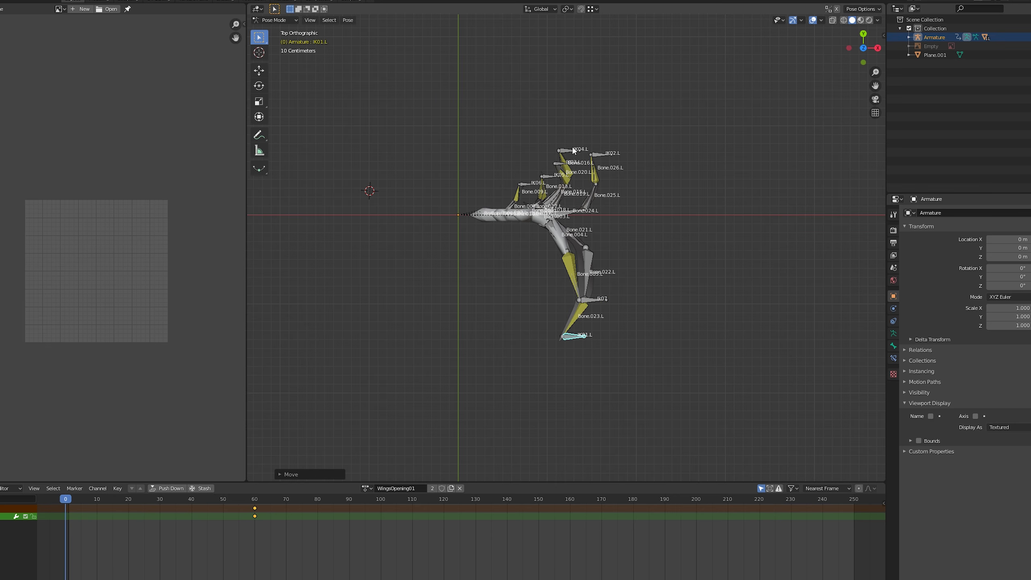
left_click(572, 284)
key("i")
left_click(573, 284)
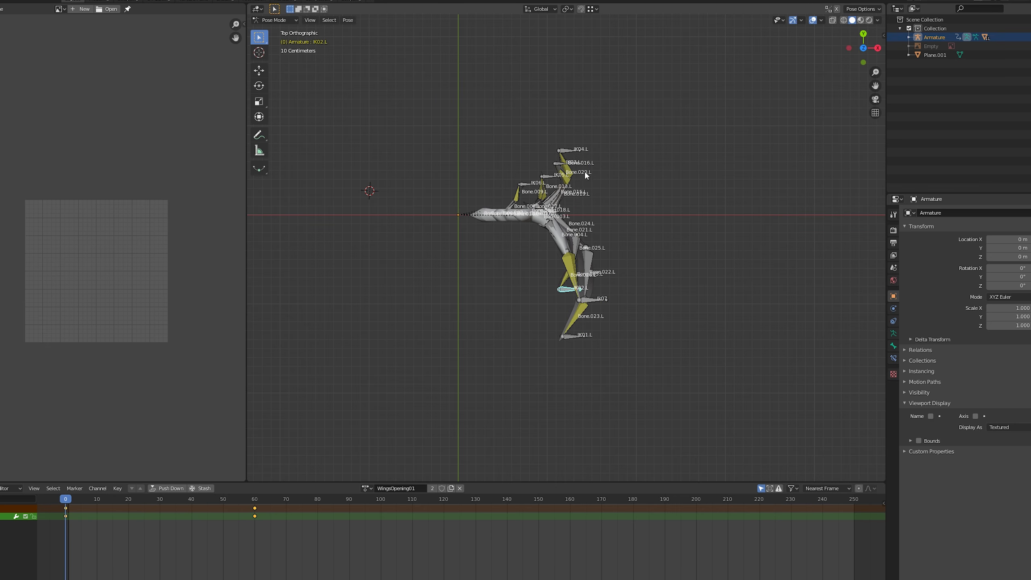
scroll(584, 171, "up", 3)
middle_click_drag(599, 143, 604, 181, "shift")
scroll(604, 181, "up", 3)
left_click(564, 62)
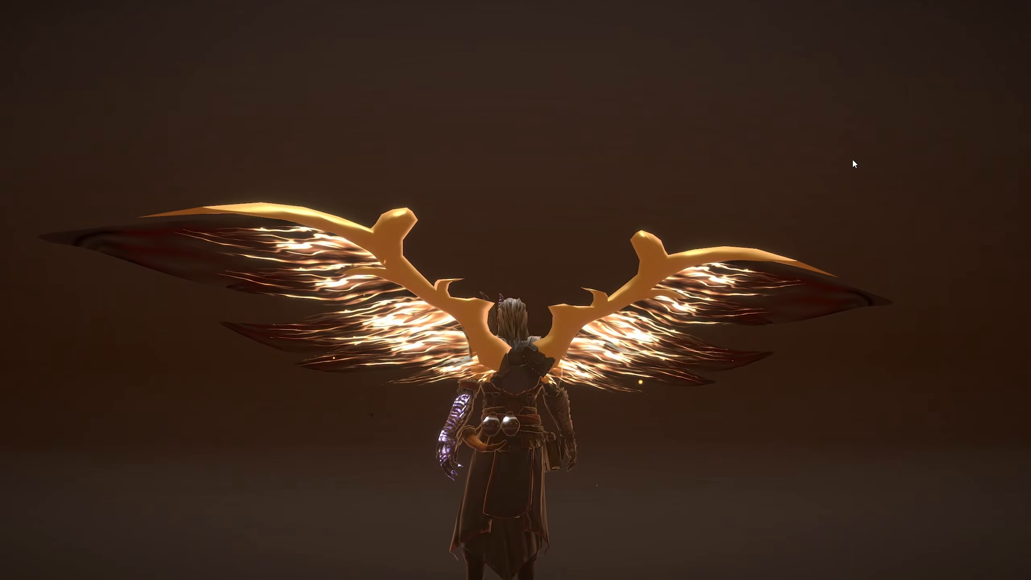